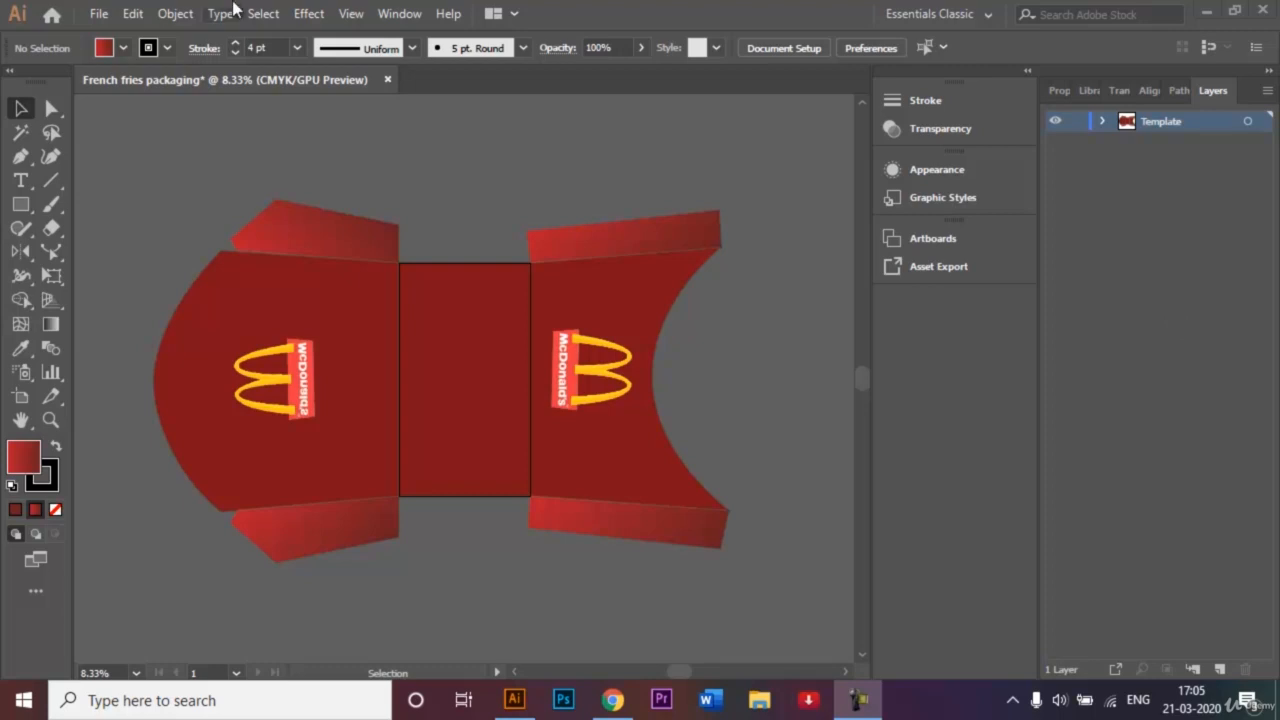
# Step: Create a new portrait document named "French Fries Packaging" at 1080 x 1920 px with one artboard
pyautogui.click(101, 14)
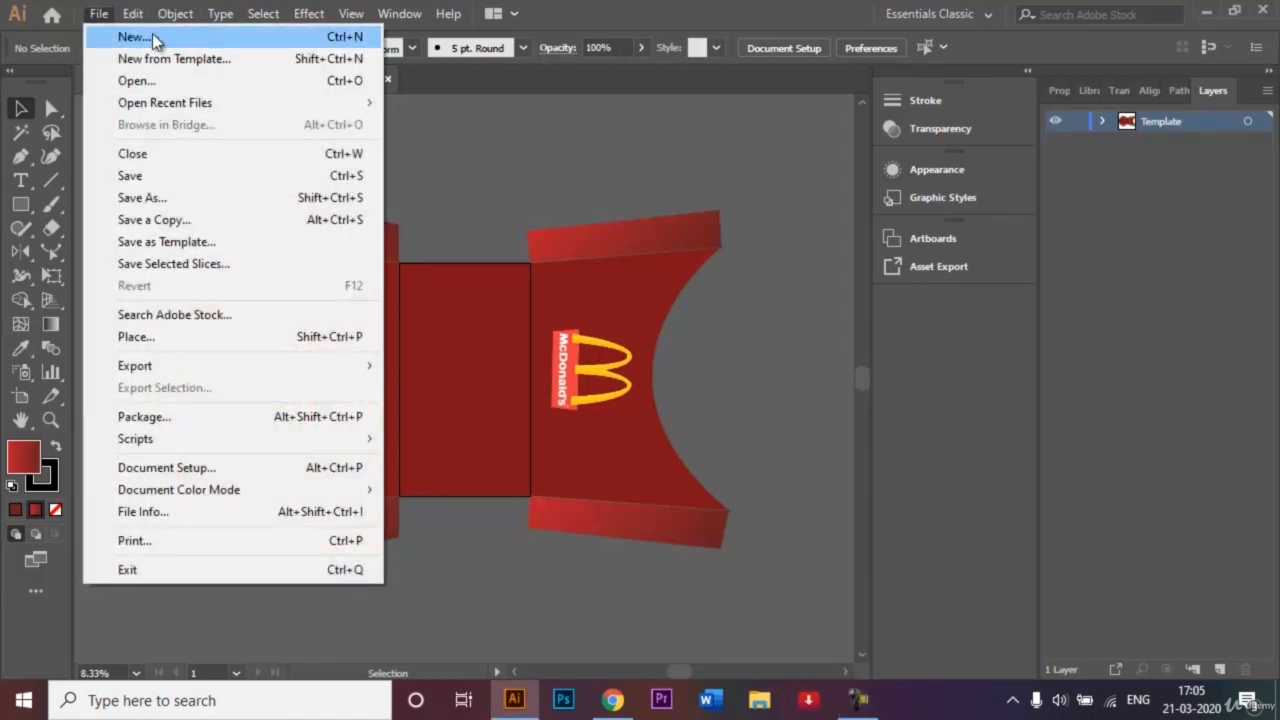
pyautogui.click(151, 36)
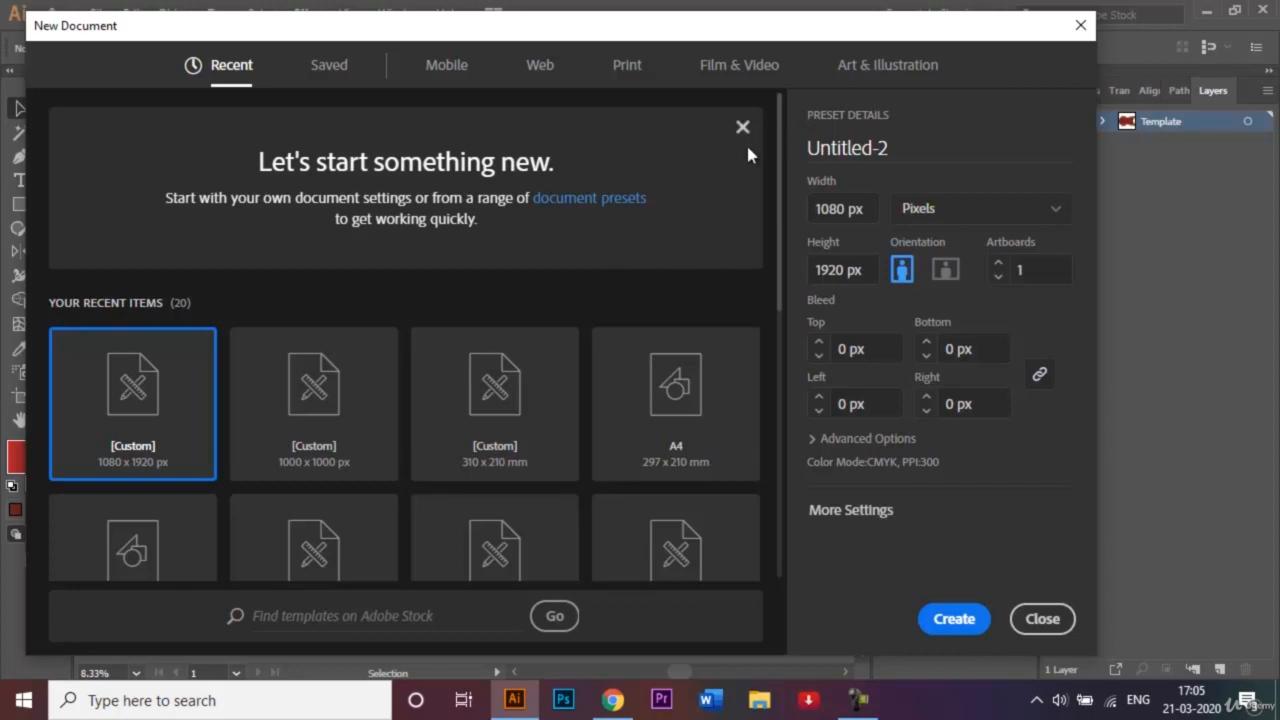
pyautogui.click(912, 142)
pyautogui.press('BackSpace')
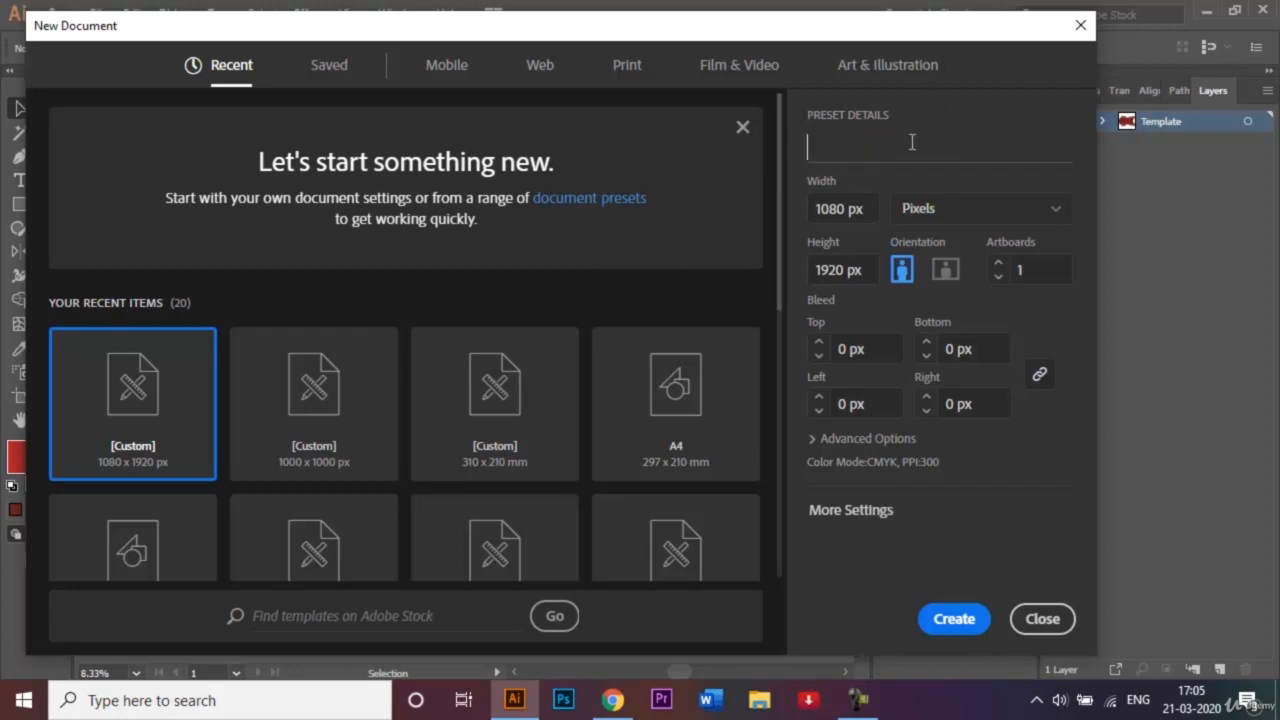
pyautogui.write('French F')
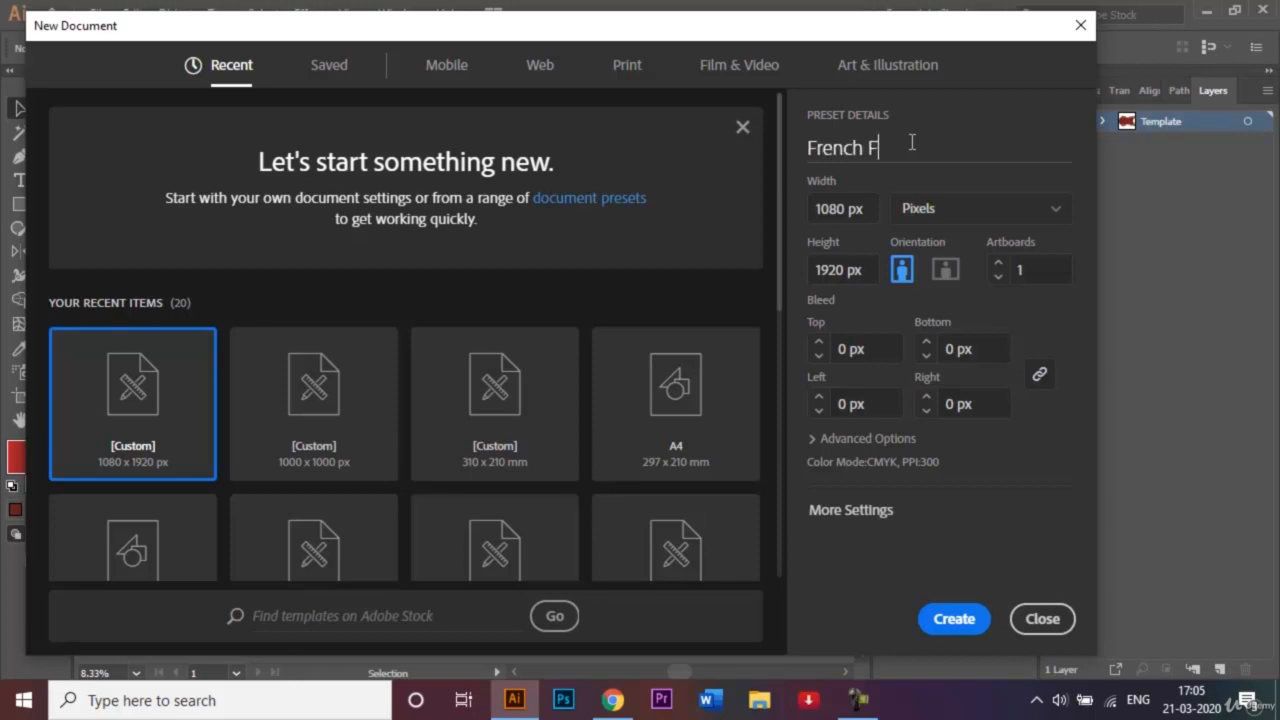
pyautogui.write('ries Packaging')
pyautogui.press('Return')
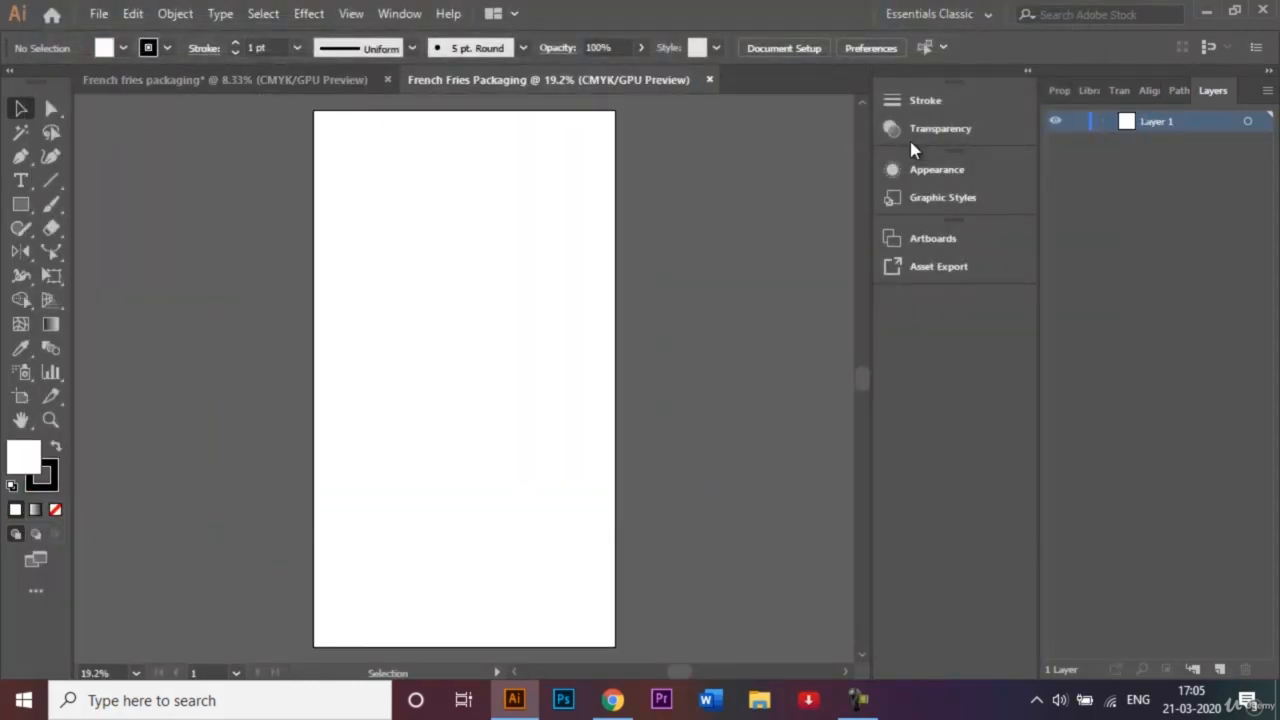
# Step: Rename the new document's only layer to "Template"
pyautogui.doubleClick(1175, 122)
pyautogui.write('Template')
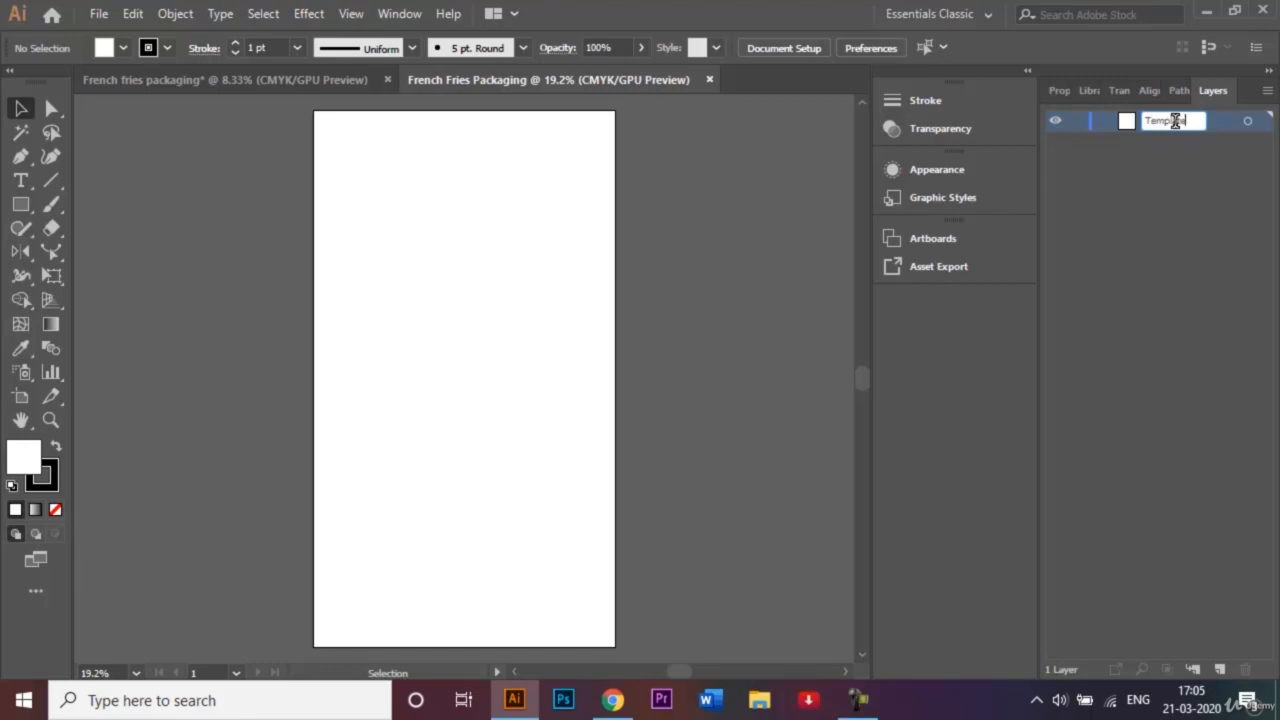
pyautogui.press('Return')
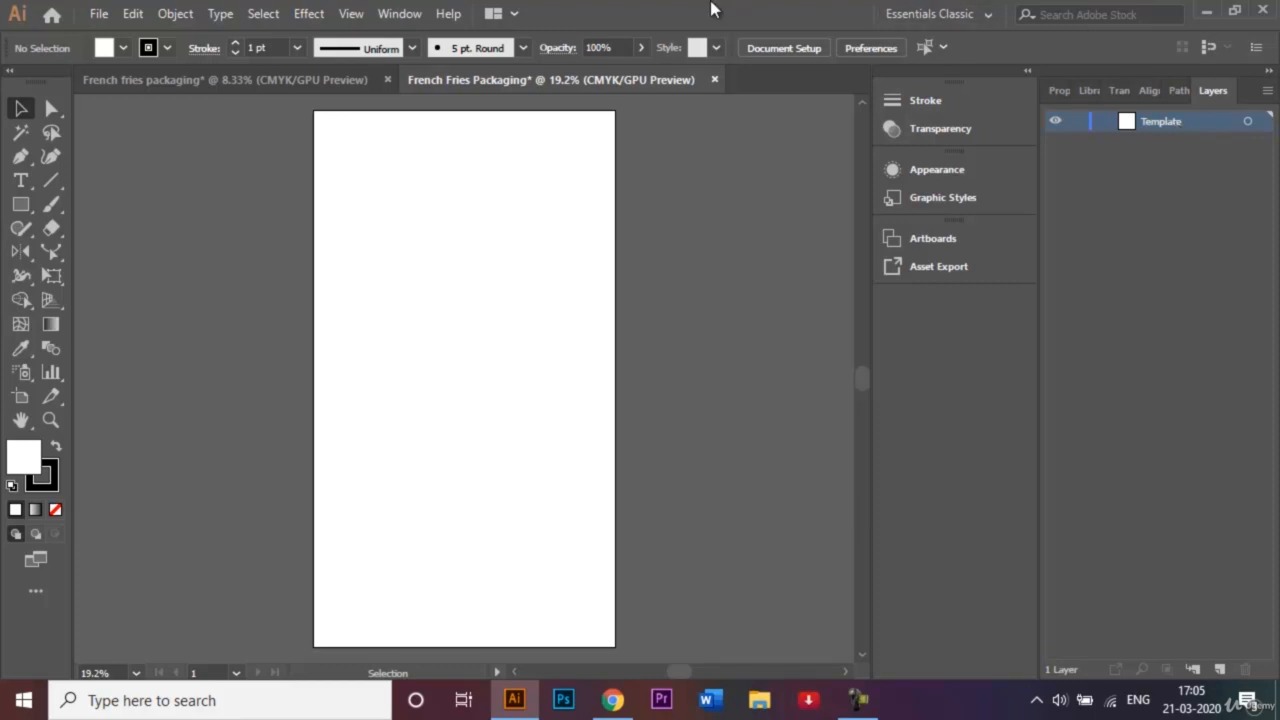
# Step: Check that Smart Guides are turned on for this document
pyautogui.click(354, 14)
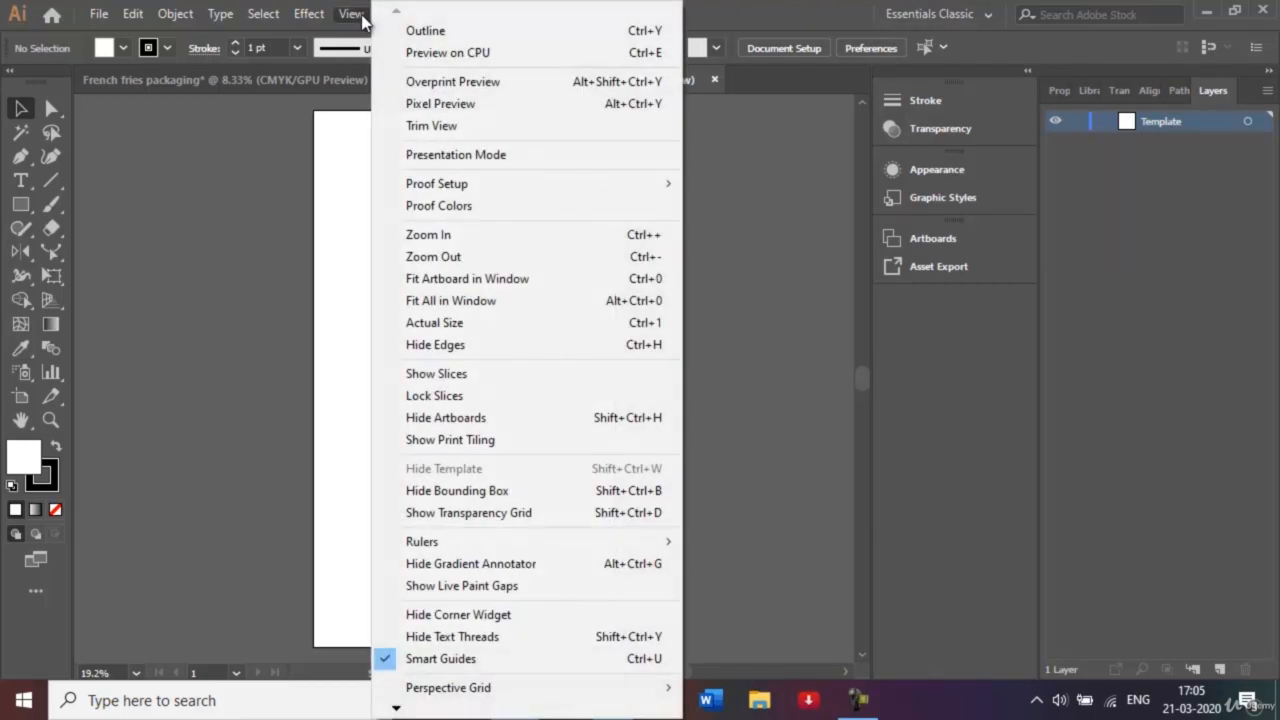
pyautogui.click(476, 661)
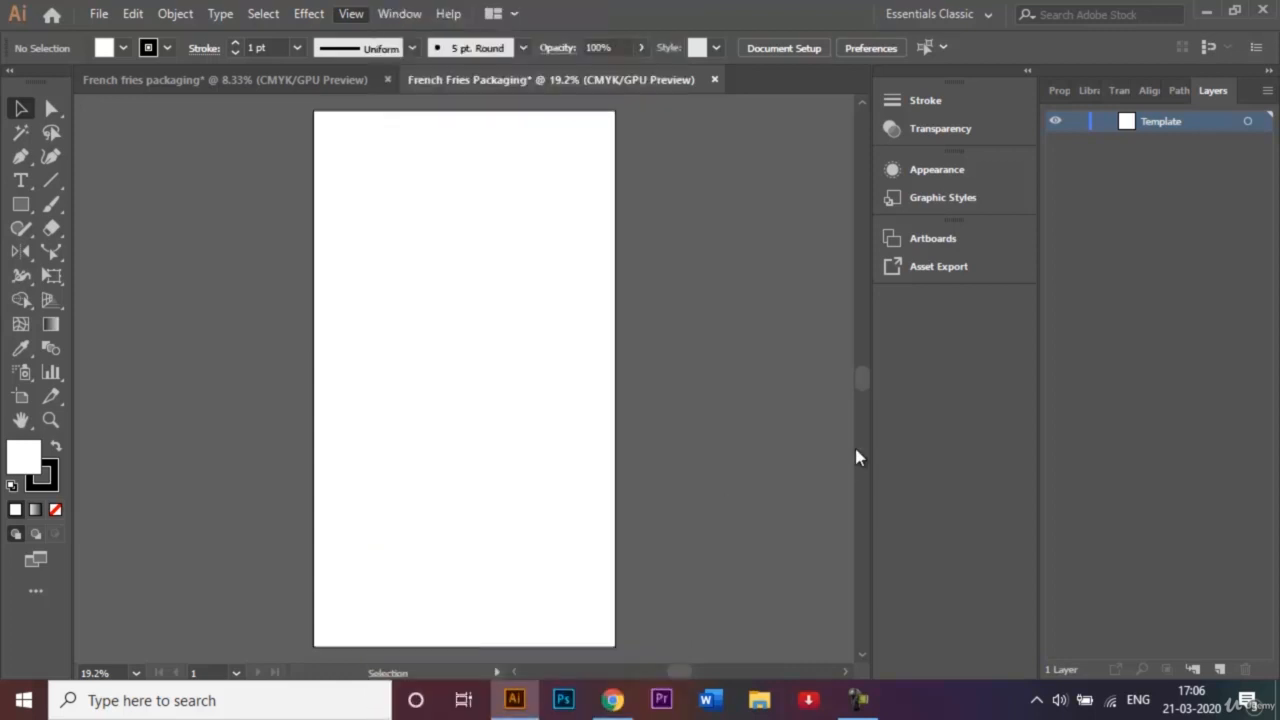
# Step: Create a 1080 x 1920 px rectangle filled with the red swatch C=15 M=100 Y=90 K=10
pyautogui.click(865, 104)
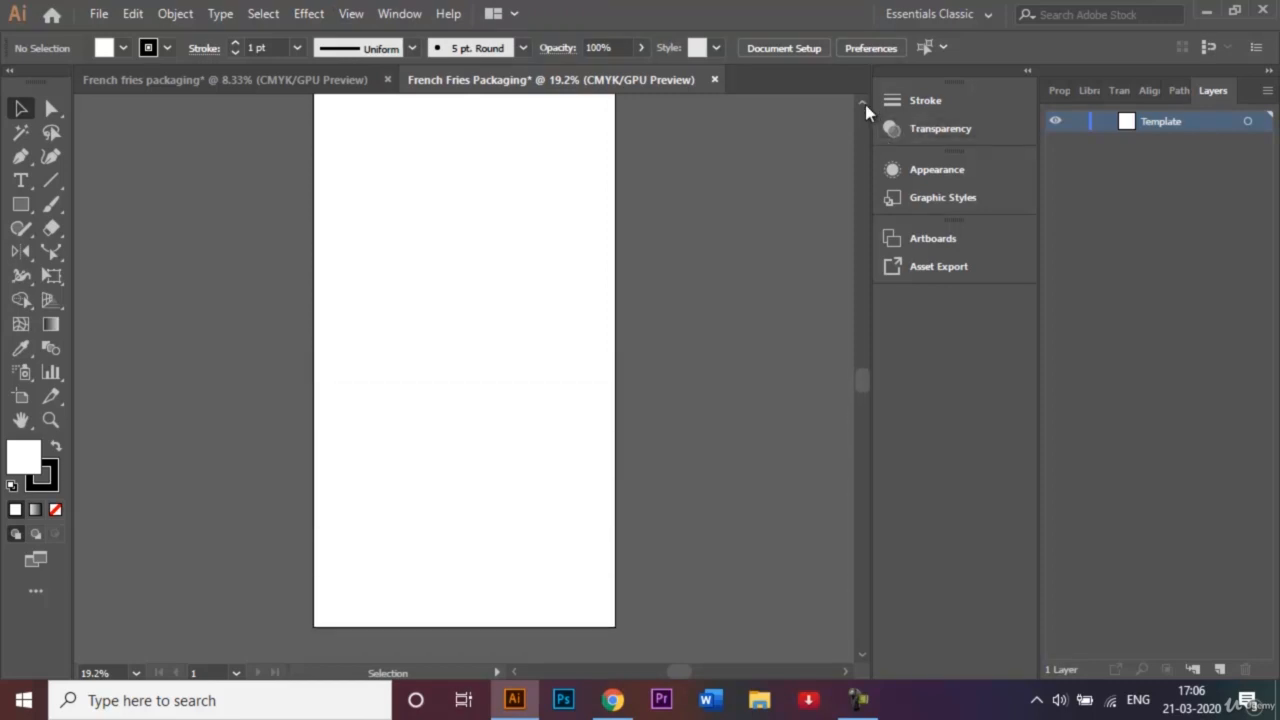
pyautogui.click(865, 104)
pyautogui.hotkey('ctrl', '-')
pyautogui.hotkey('ctrl', '-')
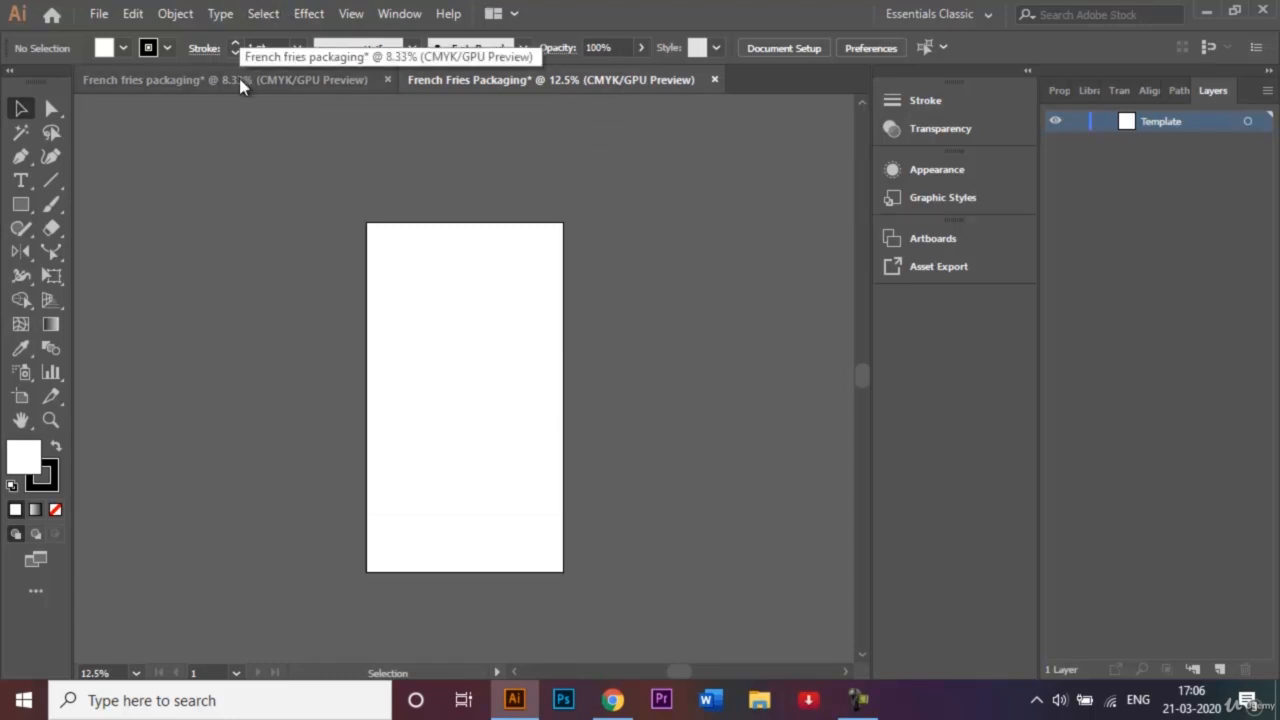
pyautogui.click(21, 205)
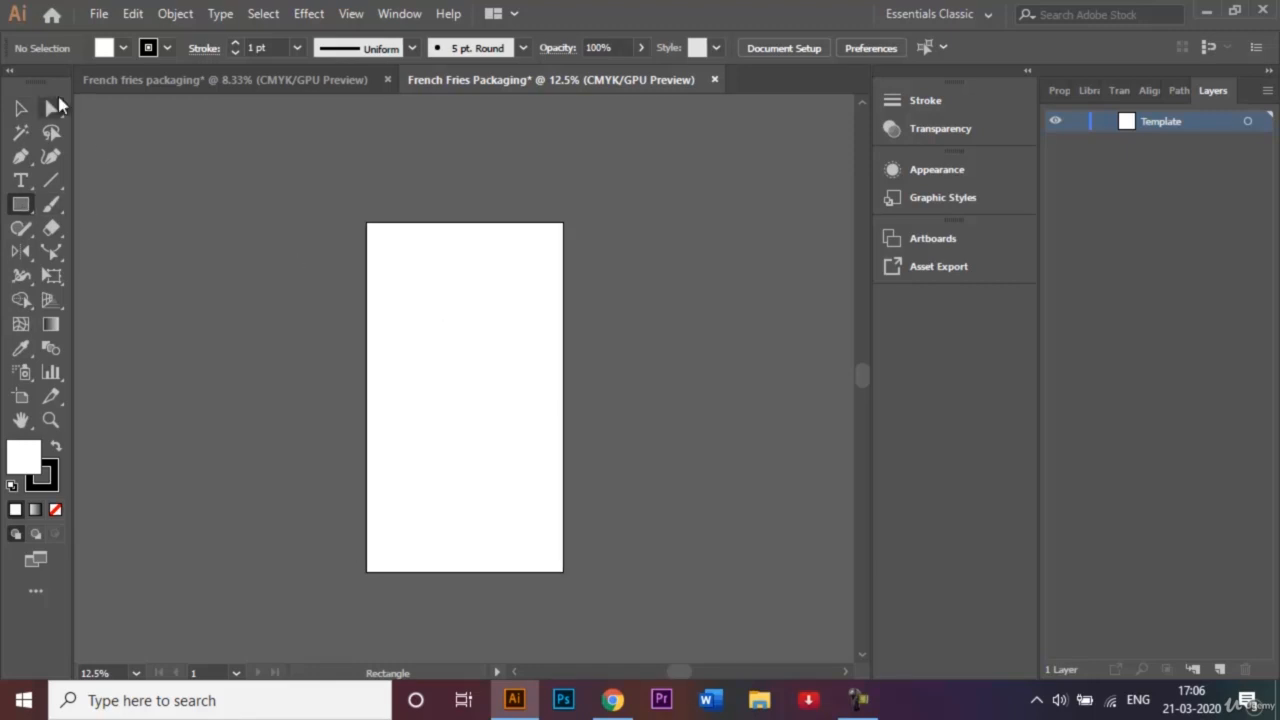
pyautogui.click(123, 48)
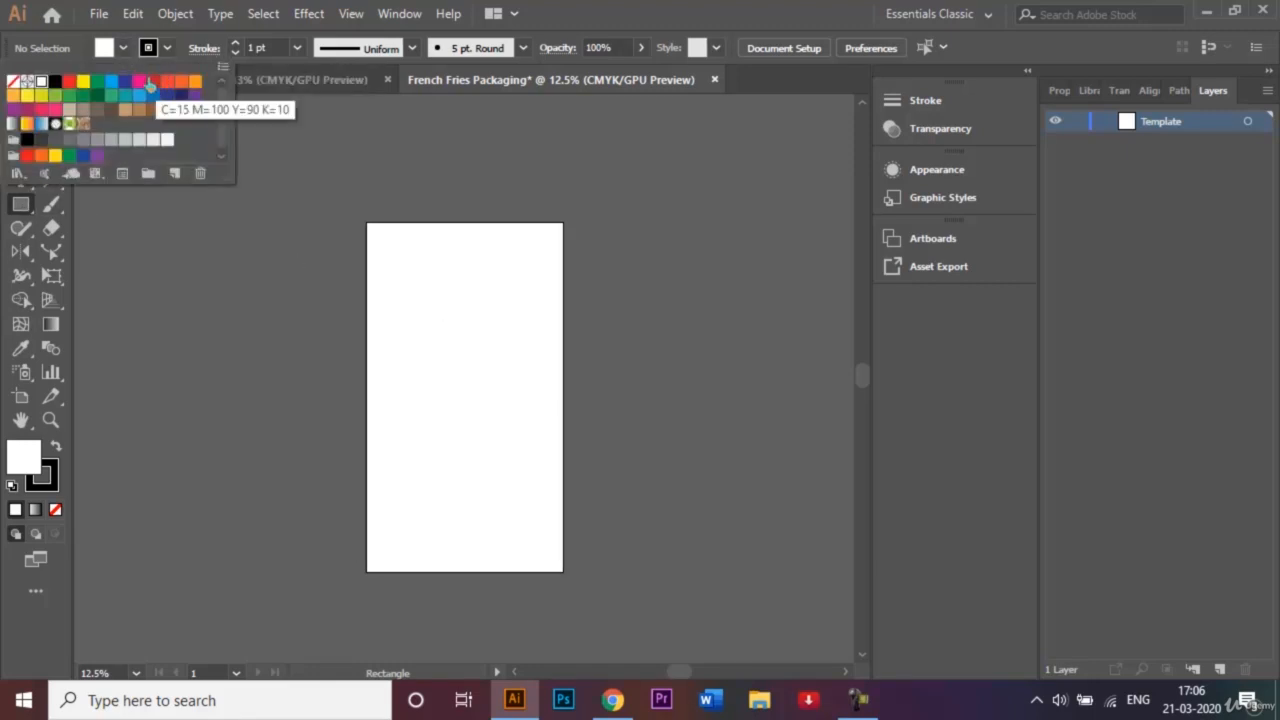
pyautogui.click(151, 83)
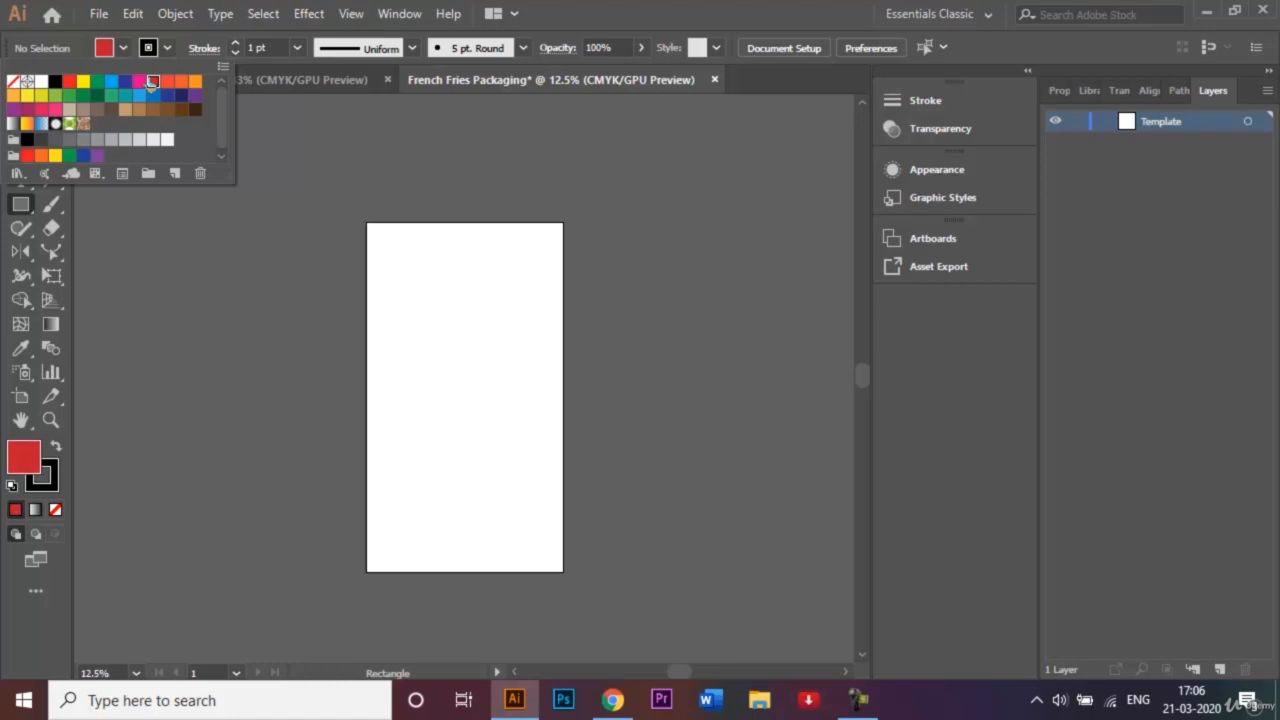
pyautogui.click(477, 370)
pyautogui.click(469, 380)
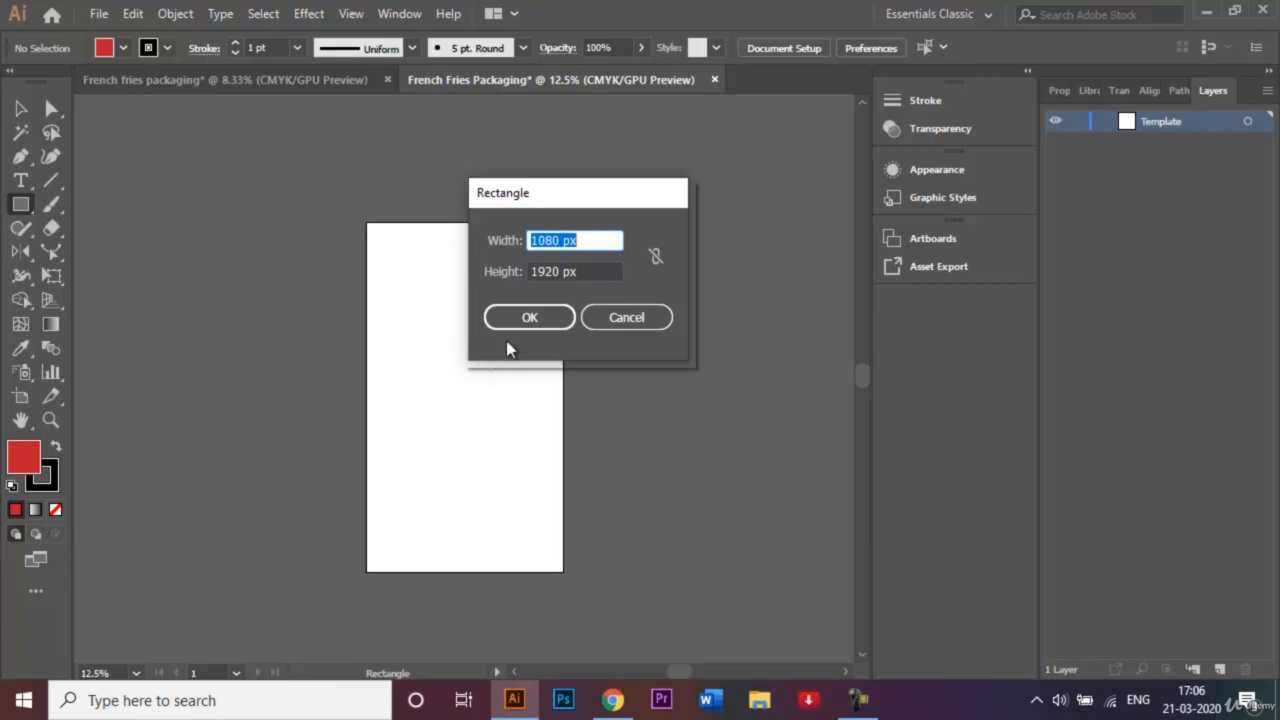
pyautogui.click(521, 319)
# Step: Move the red rectangle so it covers the artboard exactly, and deselect it
pyautogui.click(21, 109)
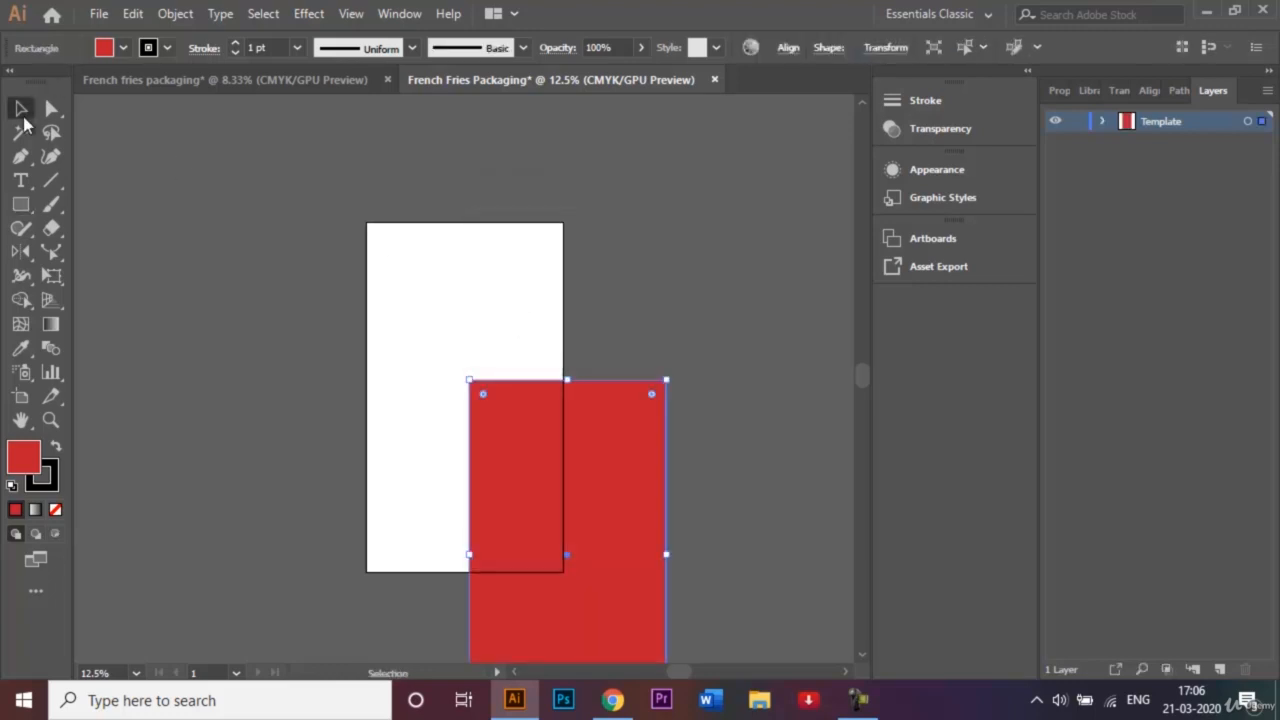
pyautogui.moveTo(539, 530); pyautogui.dragTo(442, 378)
pyautogui.click(682, 334)
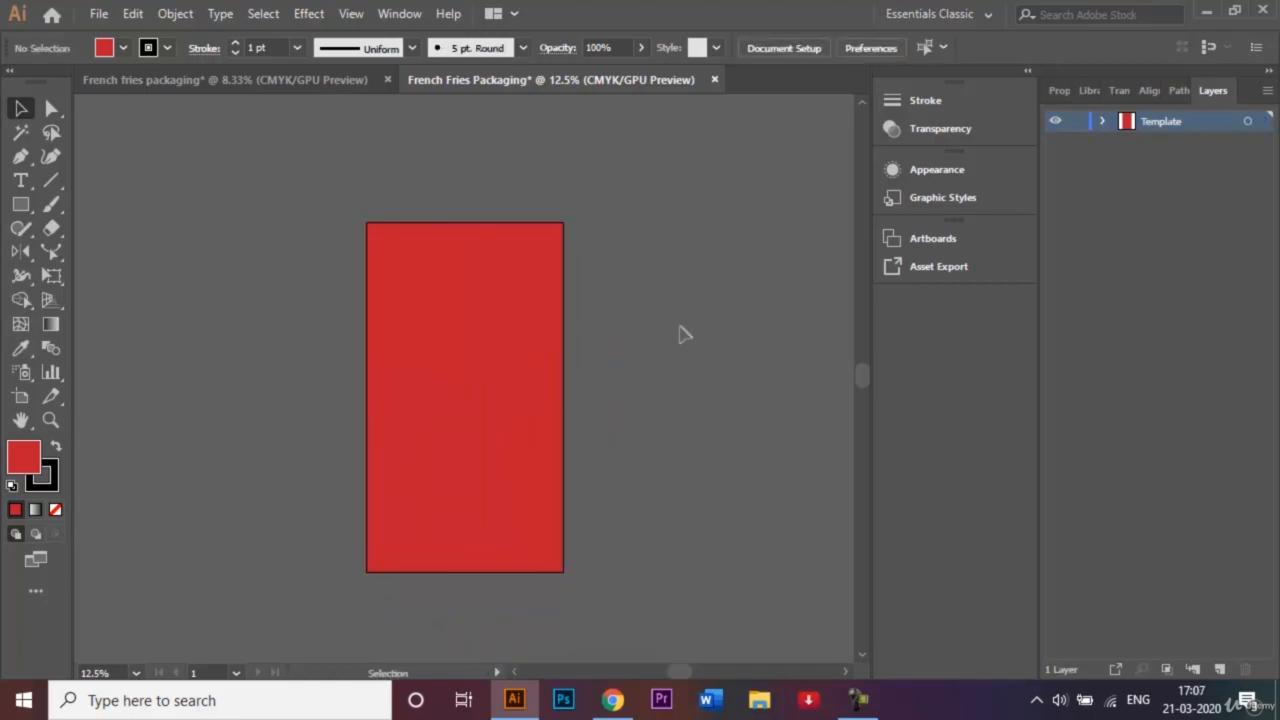
# Step: Draw a closed red flap with the Pen tool along the rectangle's left edge, with a slanted upper side and a curved outer edge
pyautogui.click(140, 78)
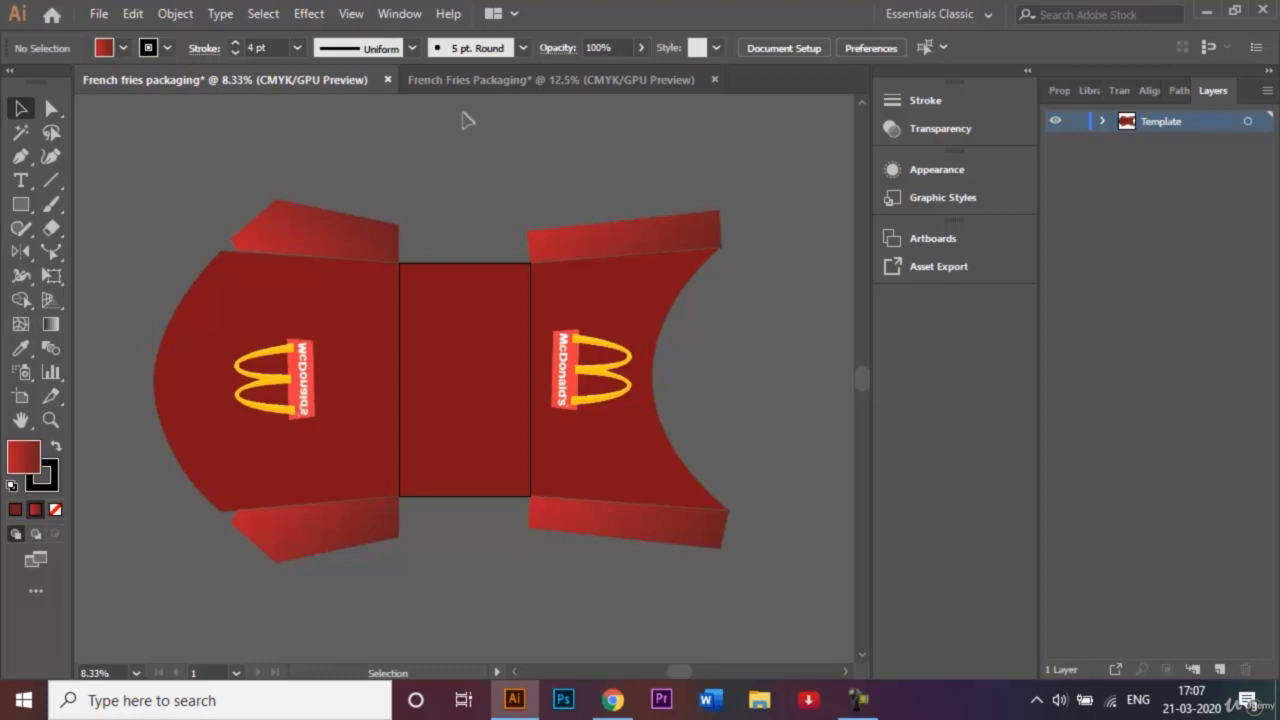
pyautogui.click(476, 82)
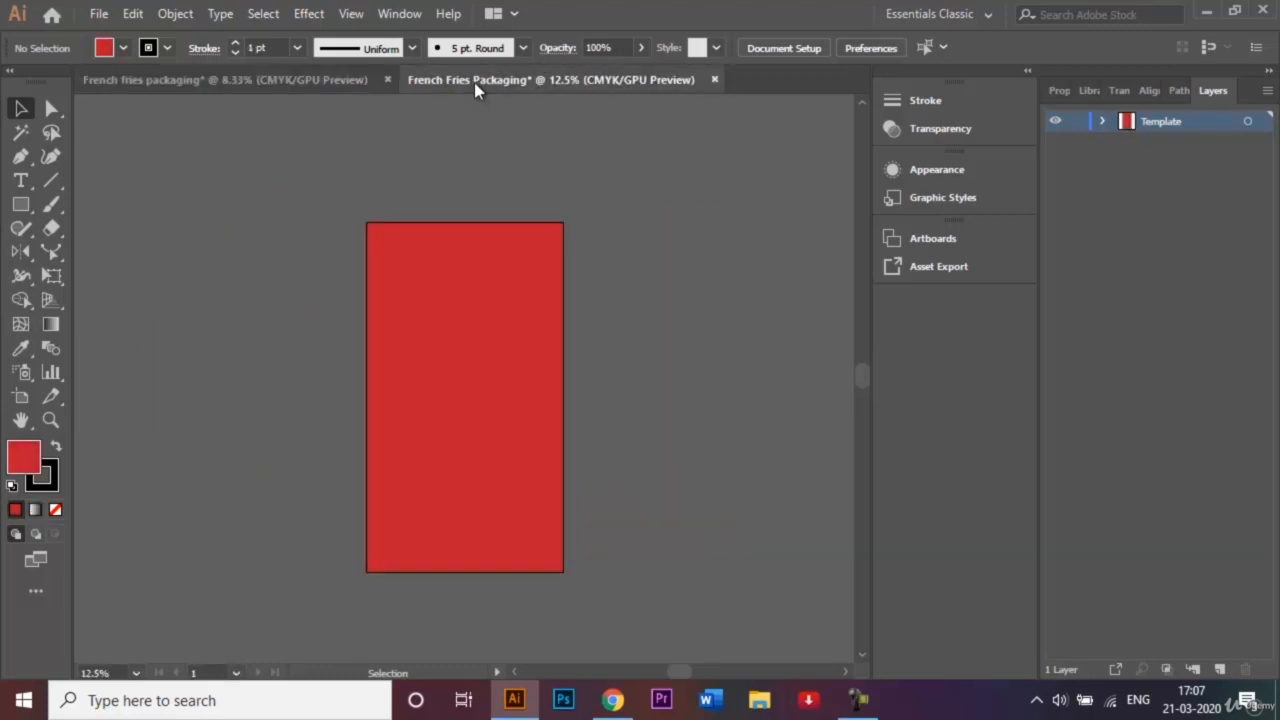
pyautogui.click(21, 158)
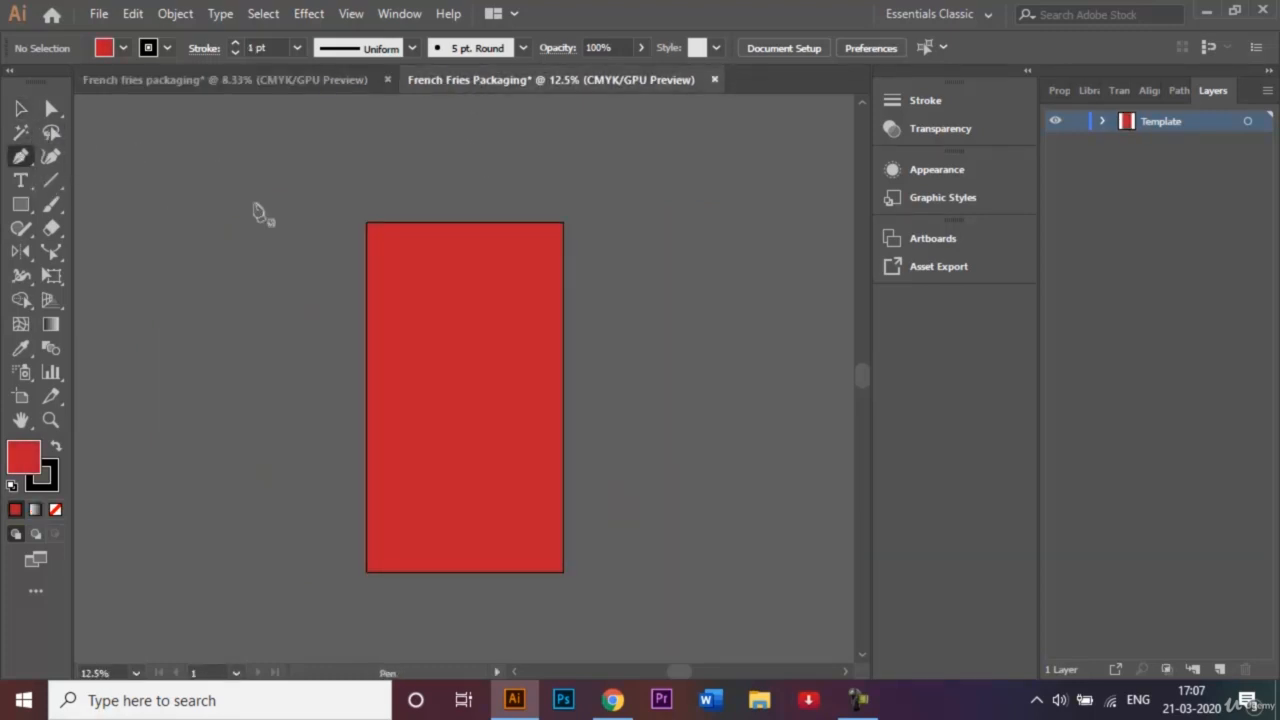
pyautogui.hotkey('ctrl', '-')
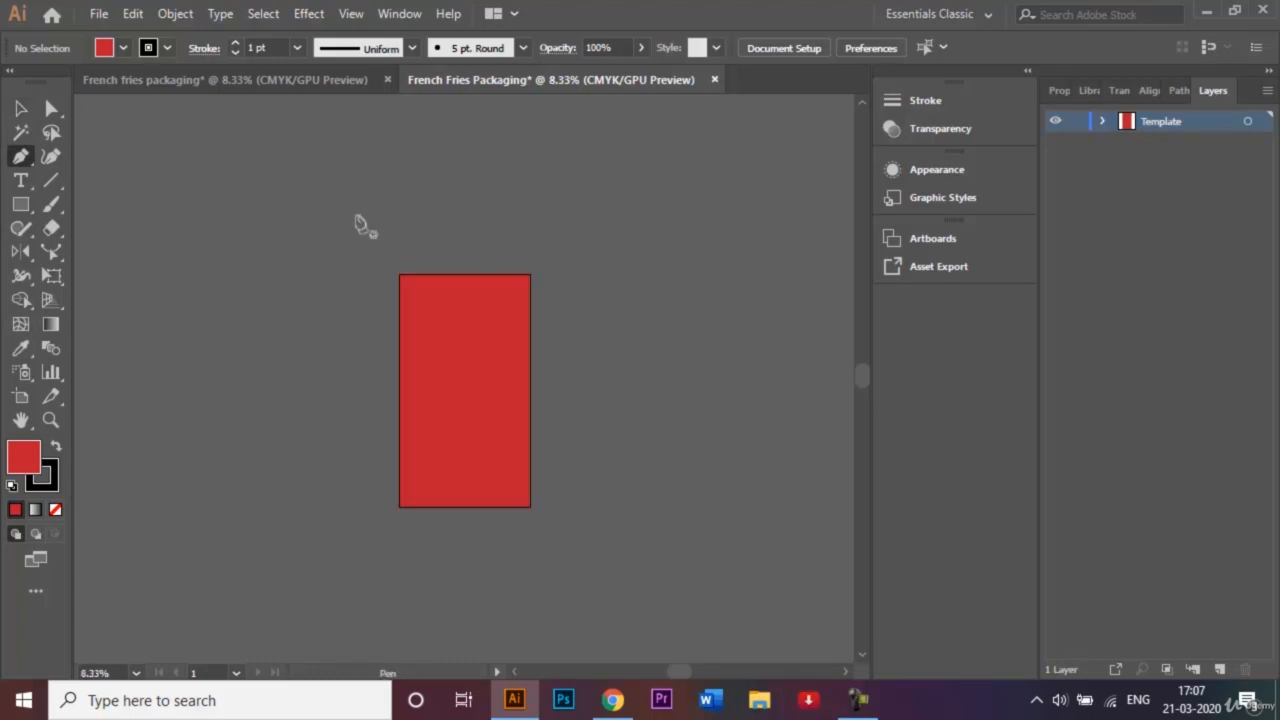
pyautogui.click(513, 673)
pyautogui.click(513, 673)
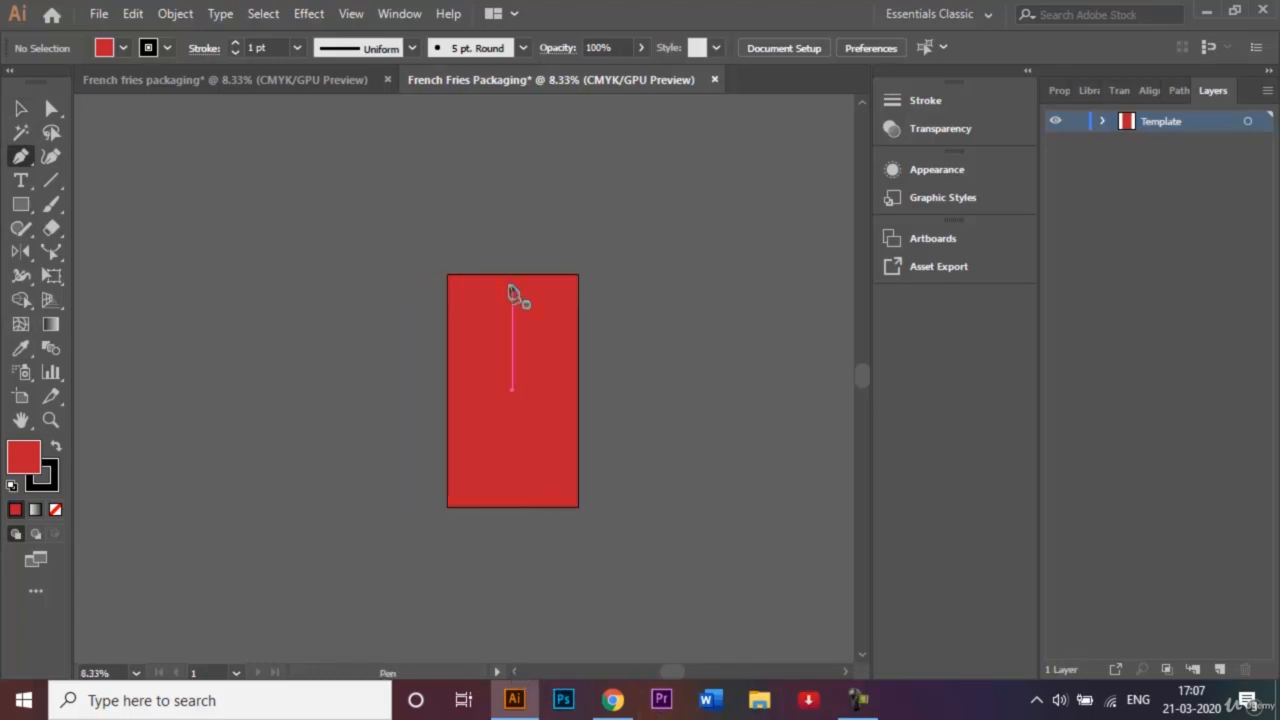
pyautogui.click(447, 275)
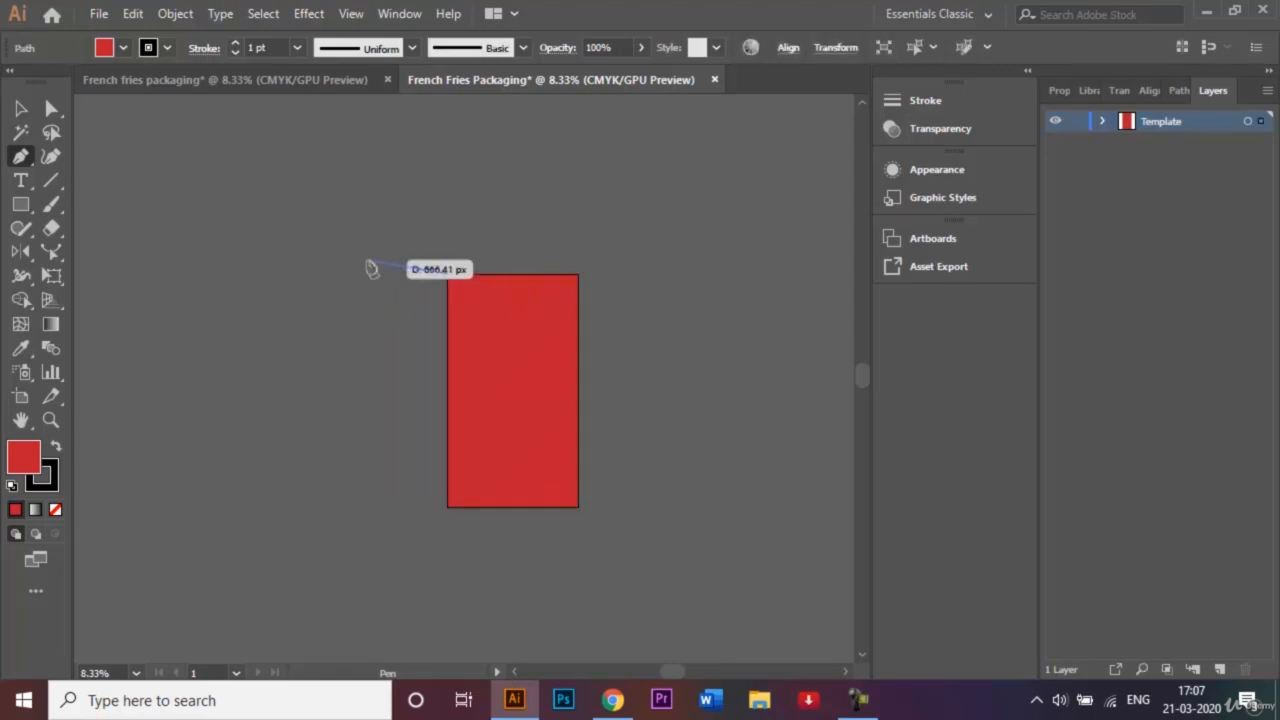
pyautogui.click(301, 247)
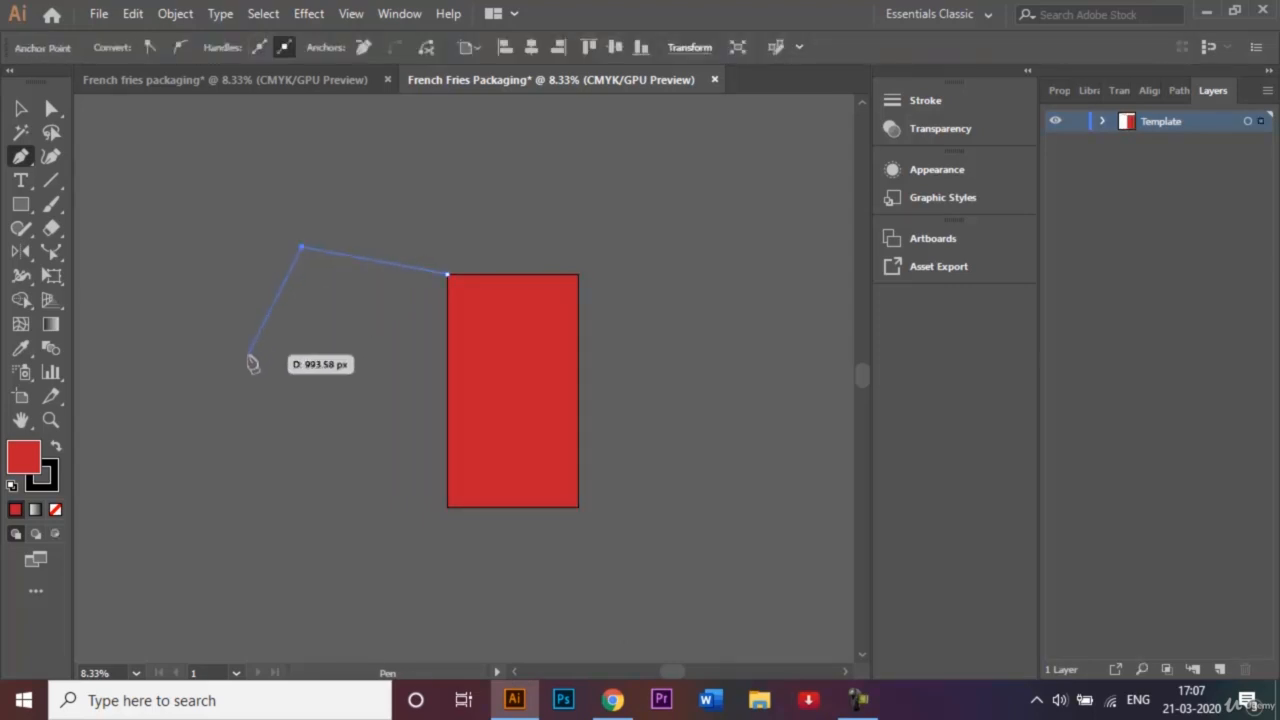
pyautogui.moveTo(243, 393); pyautogui.dragTo(270, 478)
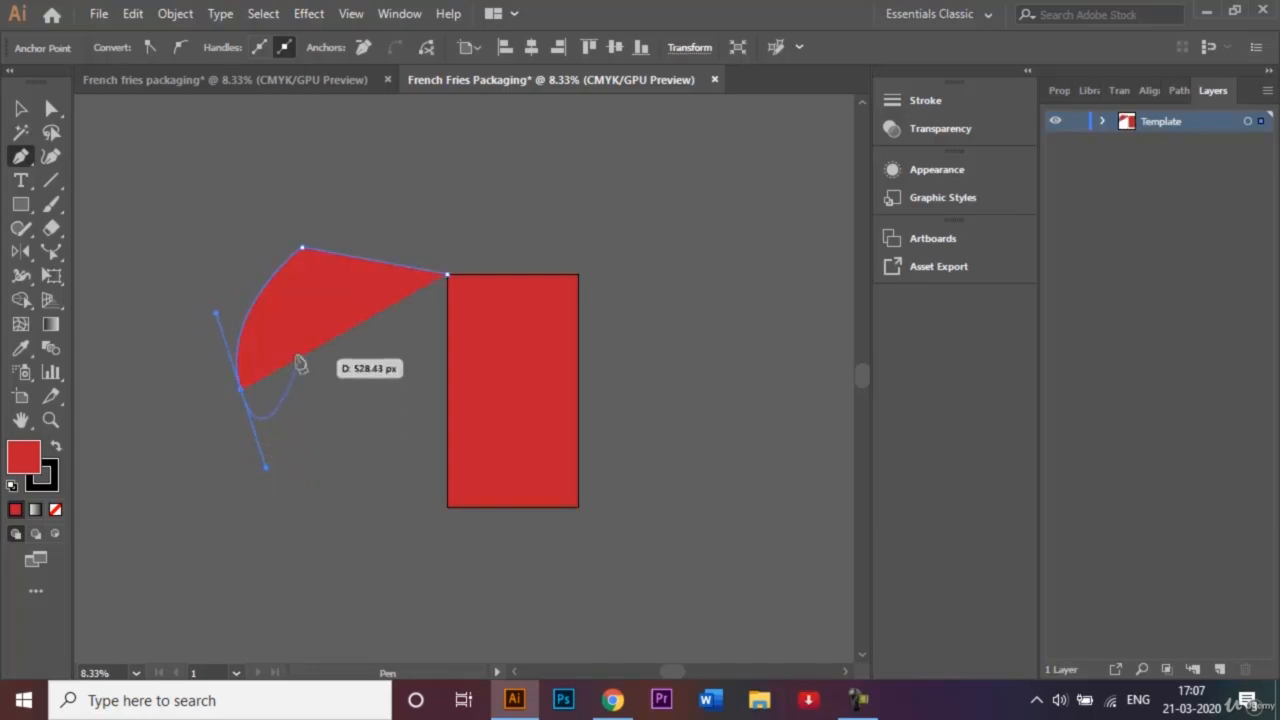
pyautogui.click(302, 507)
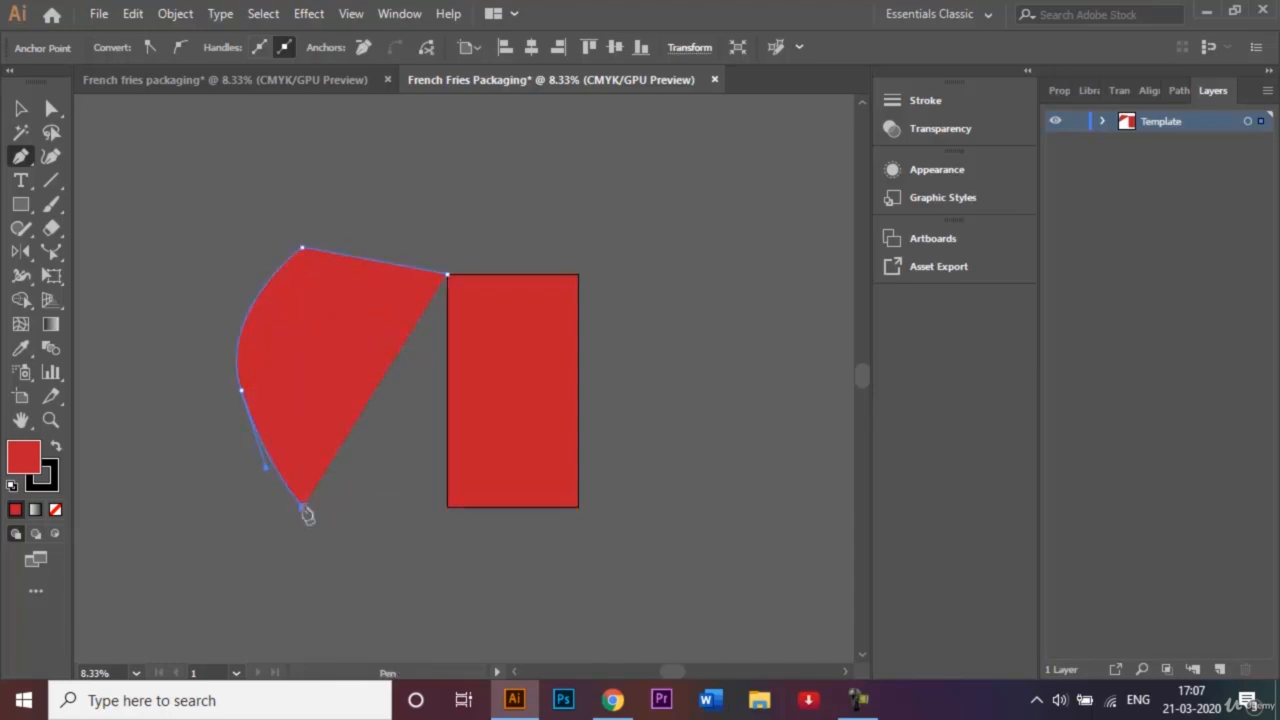
pyautogui.click(447, 507)
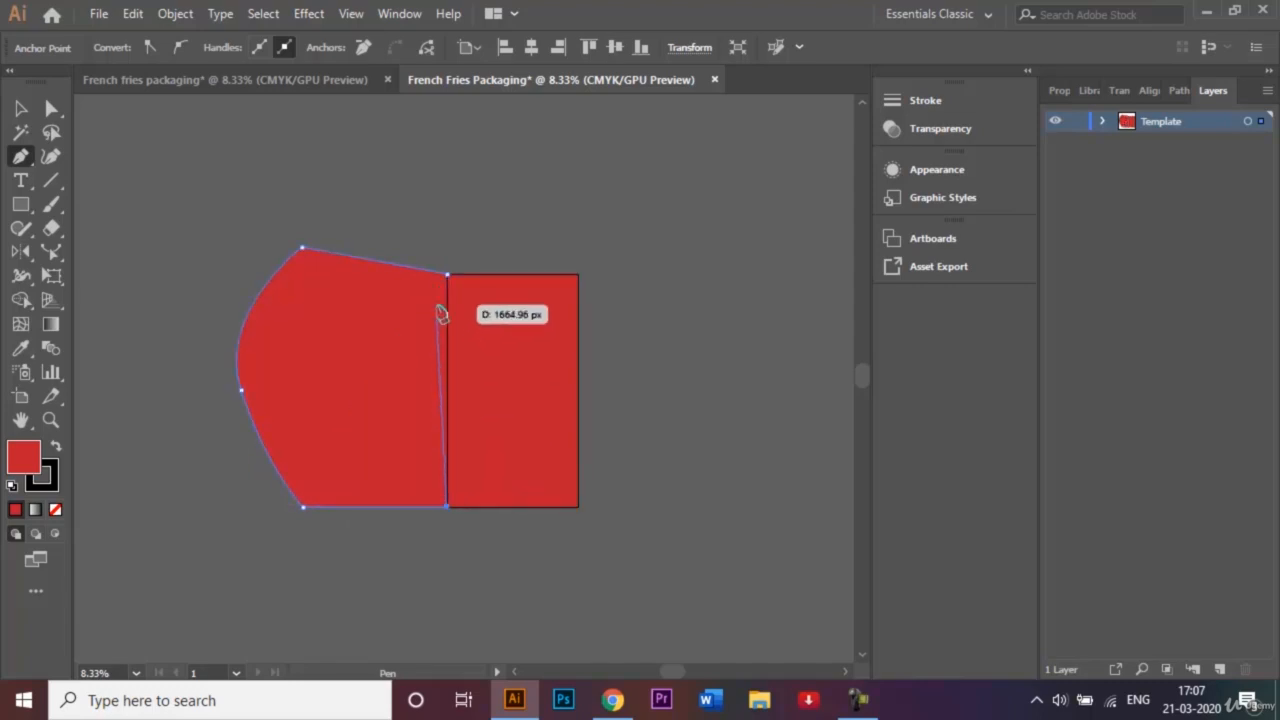
pyautogui.click(447, 275)
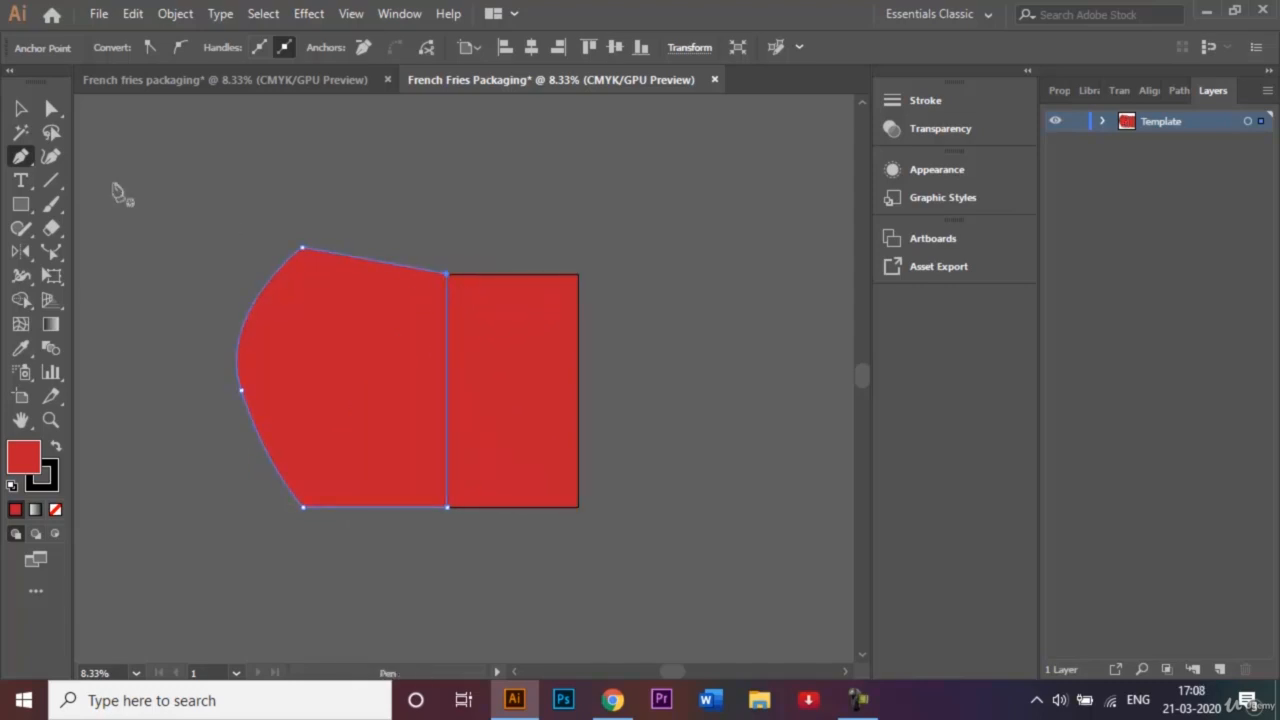
# Step: Reshape the flap's outer curve with Direct Selection, shifting its middle anchor outward and making its handles nearly vertical for an even arc
pyautogui.click(50, 108)
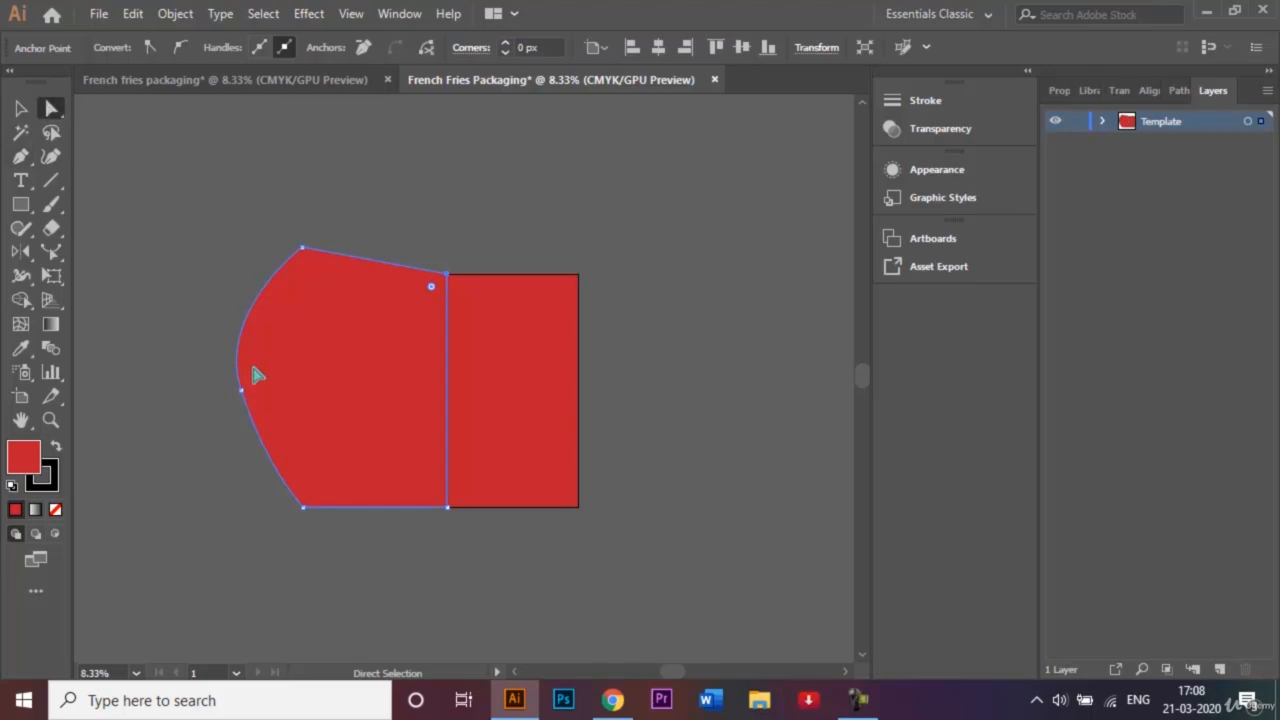
pyautogui.moveTo(240, 396)
pyautogui.mouseDown()
pyautogui.moveTo(227, 394)
pyautogui.moveTo(223, 421)
pyautogui.moveTo(230, 413)
pyautogui.mouseUp()
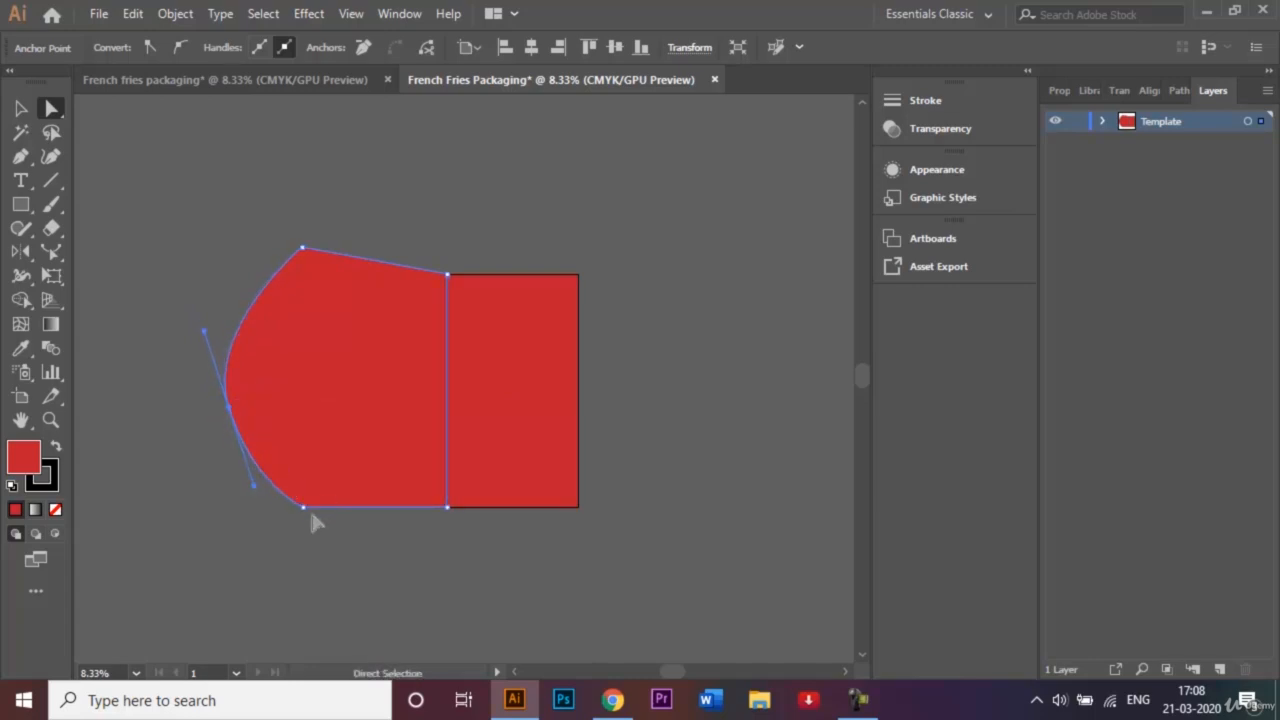
pyautogui.moveTo(304, 507)
pyautogui.mouseDown()
pyautogui.moveTo(322, 510)
pyautogui.moveTo(304, 508)
pyautogui.mouseUp()
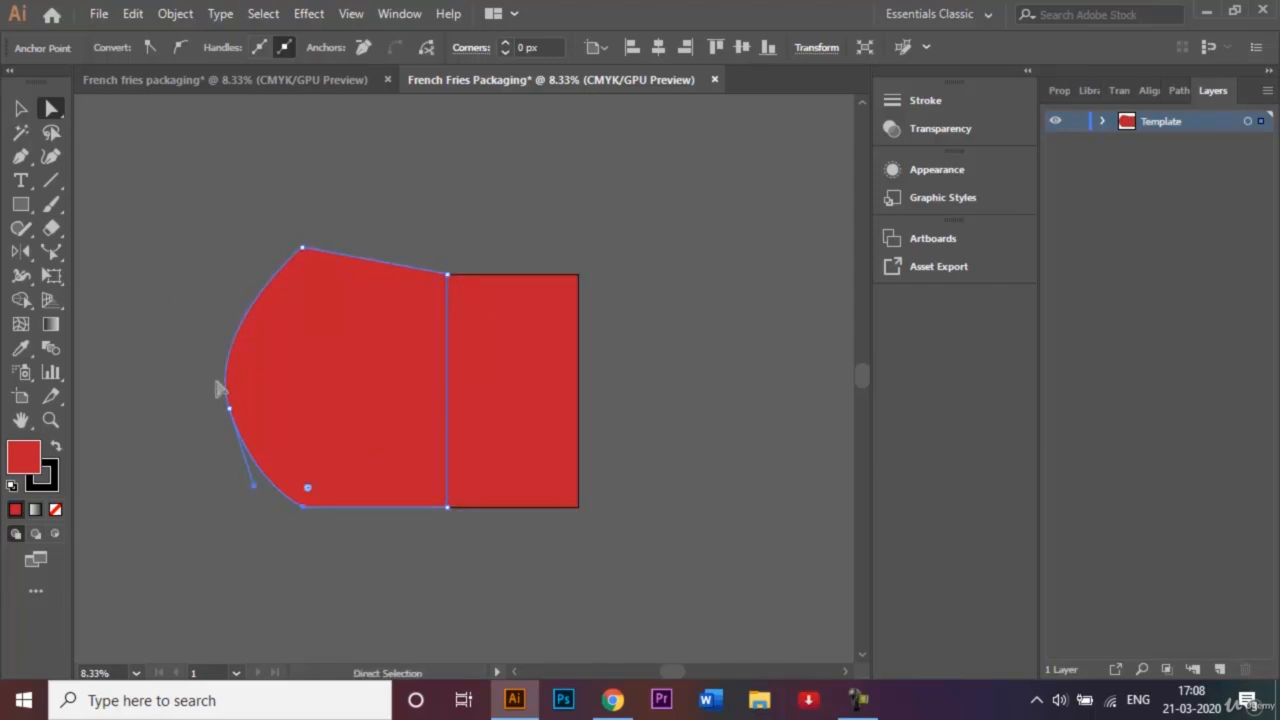
pyautogui.moveTo(233, 414); pyautogui.dragTo(229, 399)
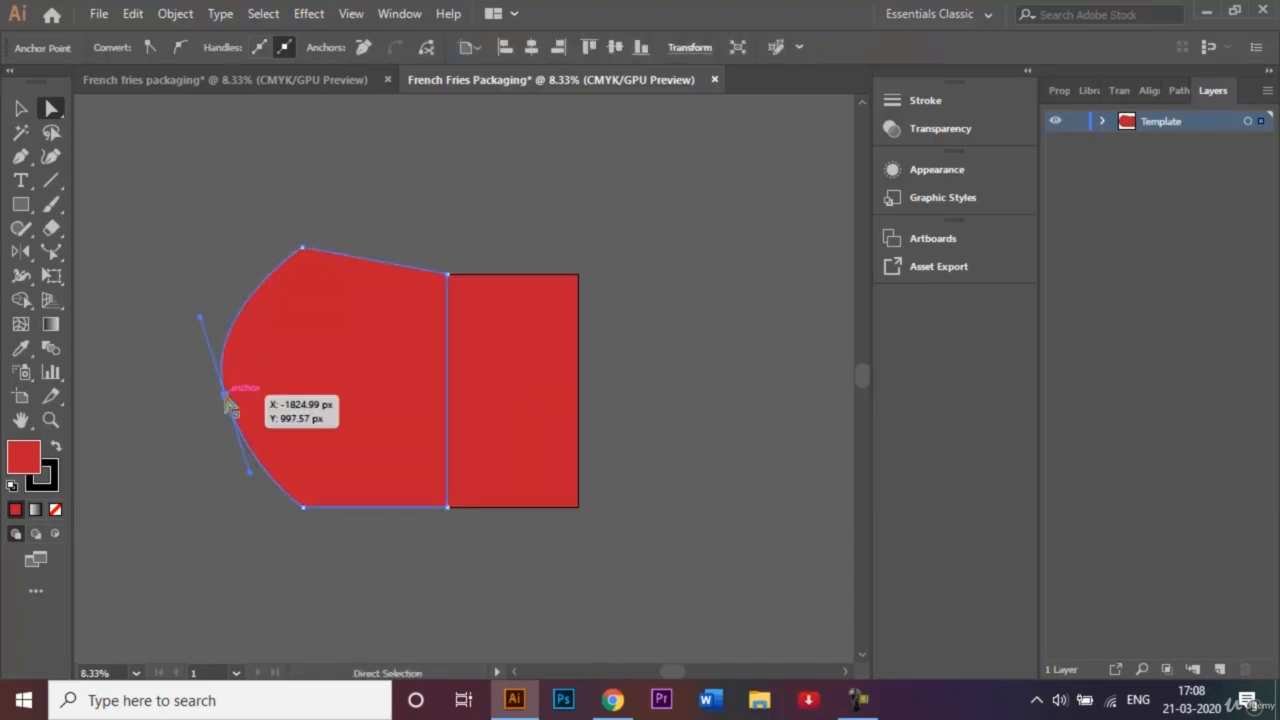
pyautogui.moveTo(249, 474); pyautogui.dragTo(239, 480)
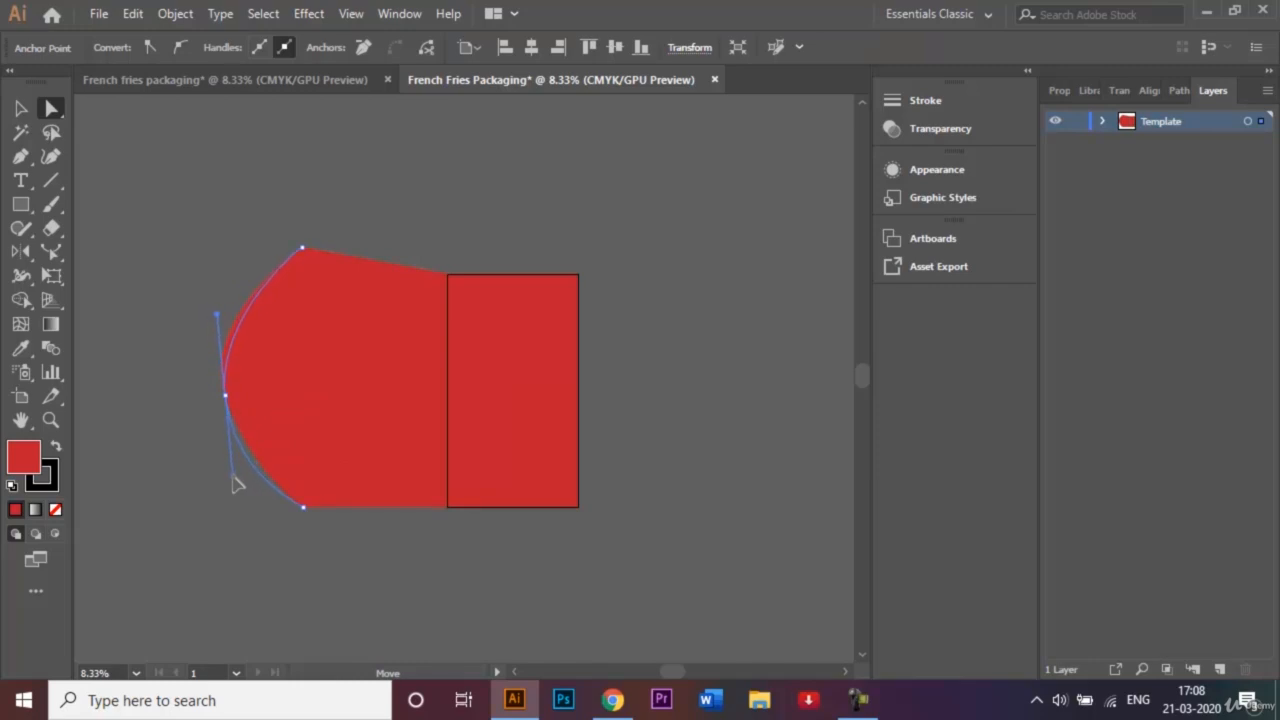
pyautogui.moveTo(232, 470); pyautogui.dragTo(228, 457)
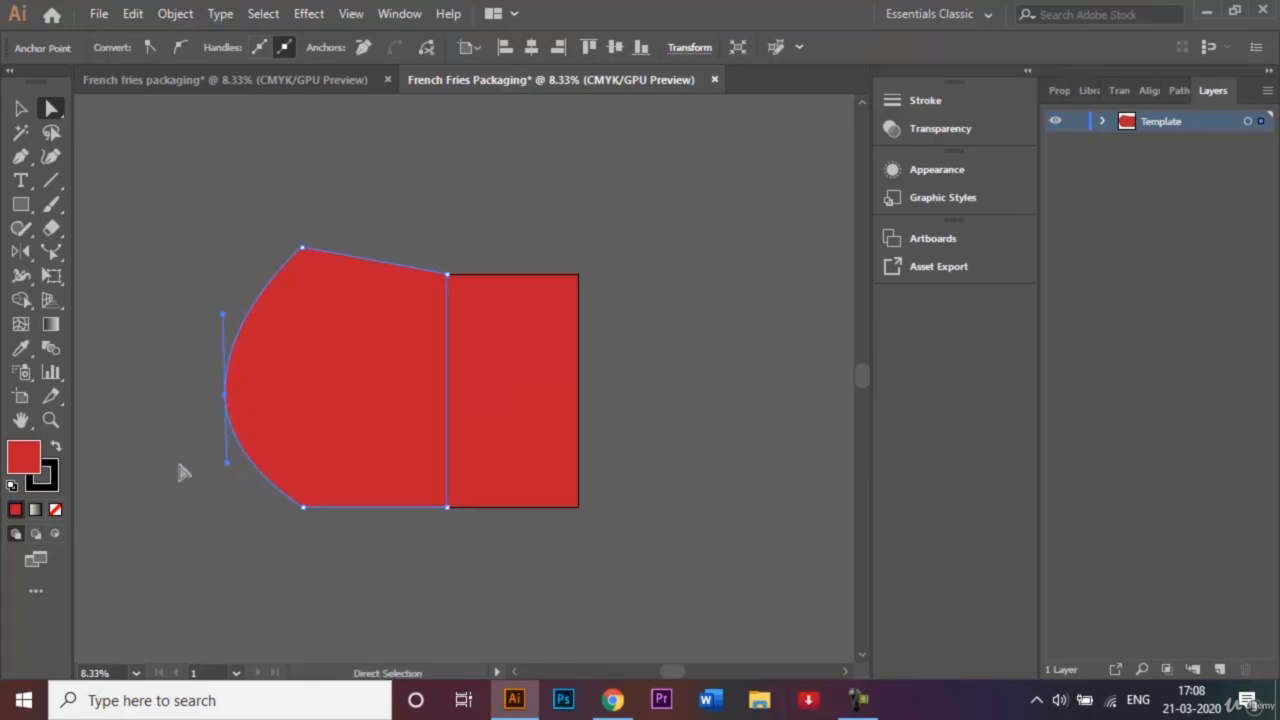
pyautogui.click(153, 470)
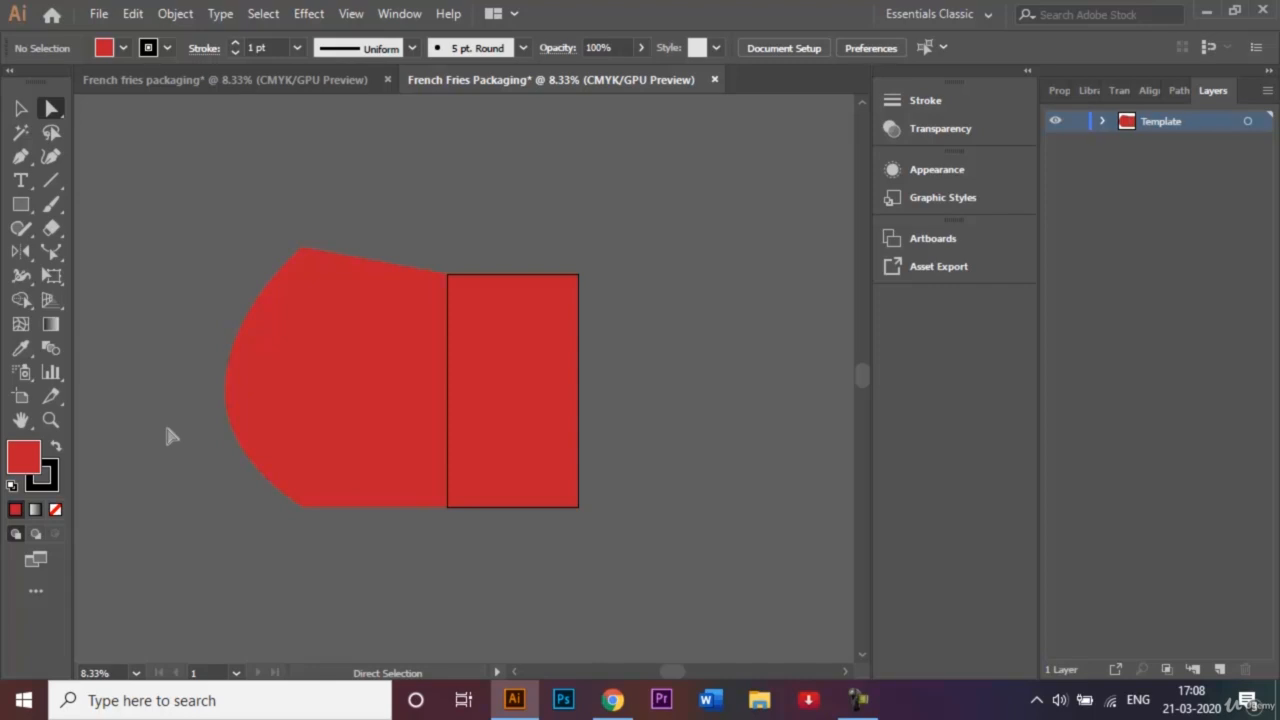
# Step: Lower the left flap's bottom outer corner with Direct Selection so its lower side slants outward like the upper side
pyautogui.click(303, 507)
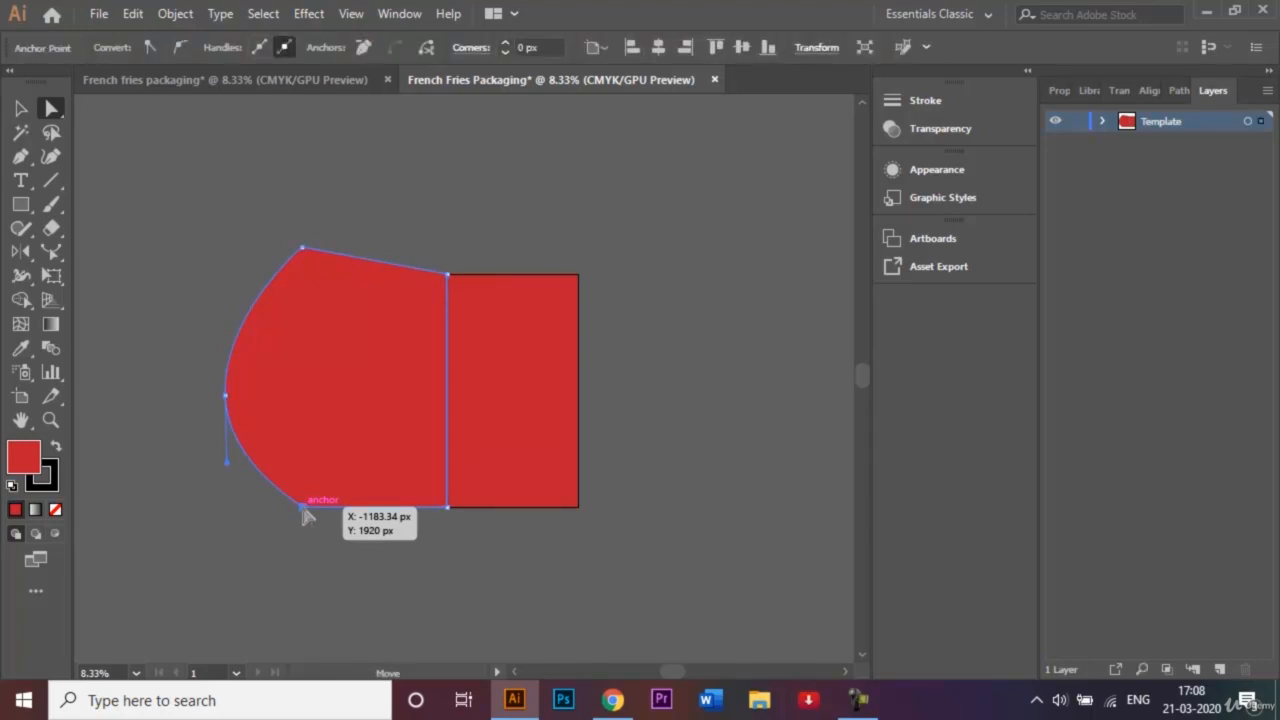
pyautogui.moveTo(302, 510)
pyautogui.mouseDown()
pyautogui.moveTo(303, 526)
pyautogui.moveTo(291, 524)
pyautogui.mouseUp()
pyautogui.click(366, 561)
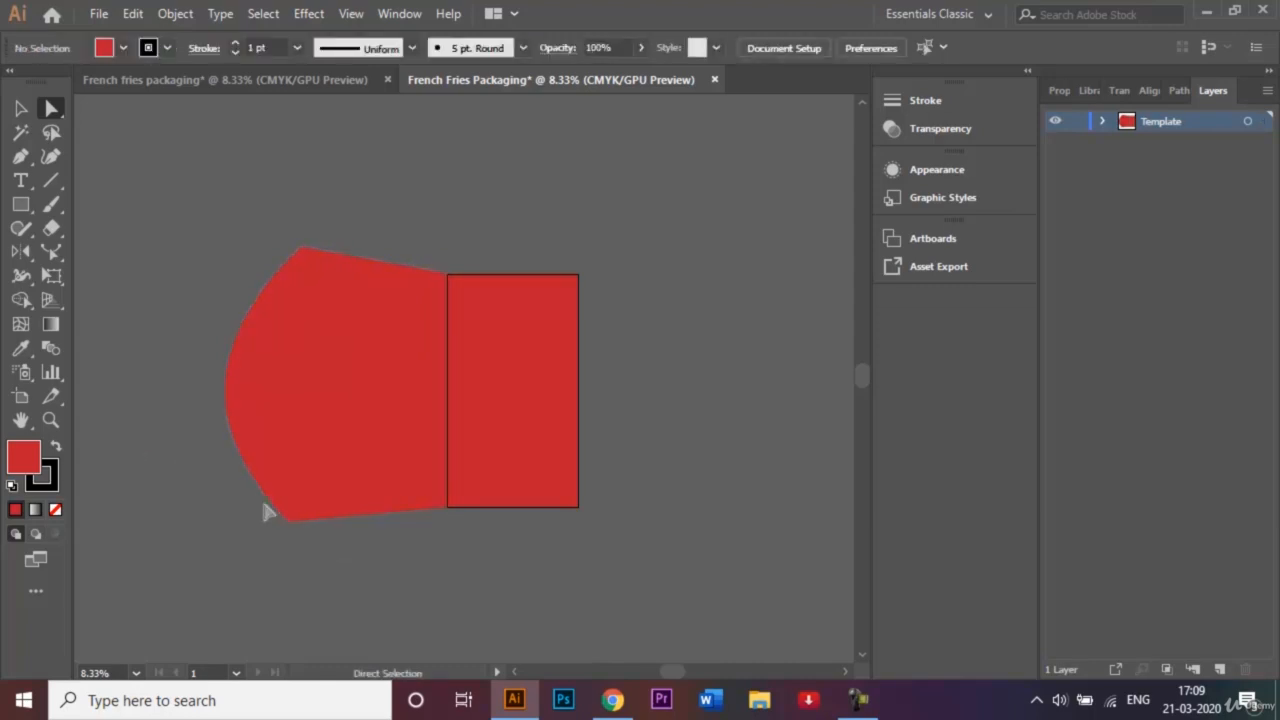
pyautogui.click(287, 521)
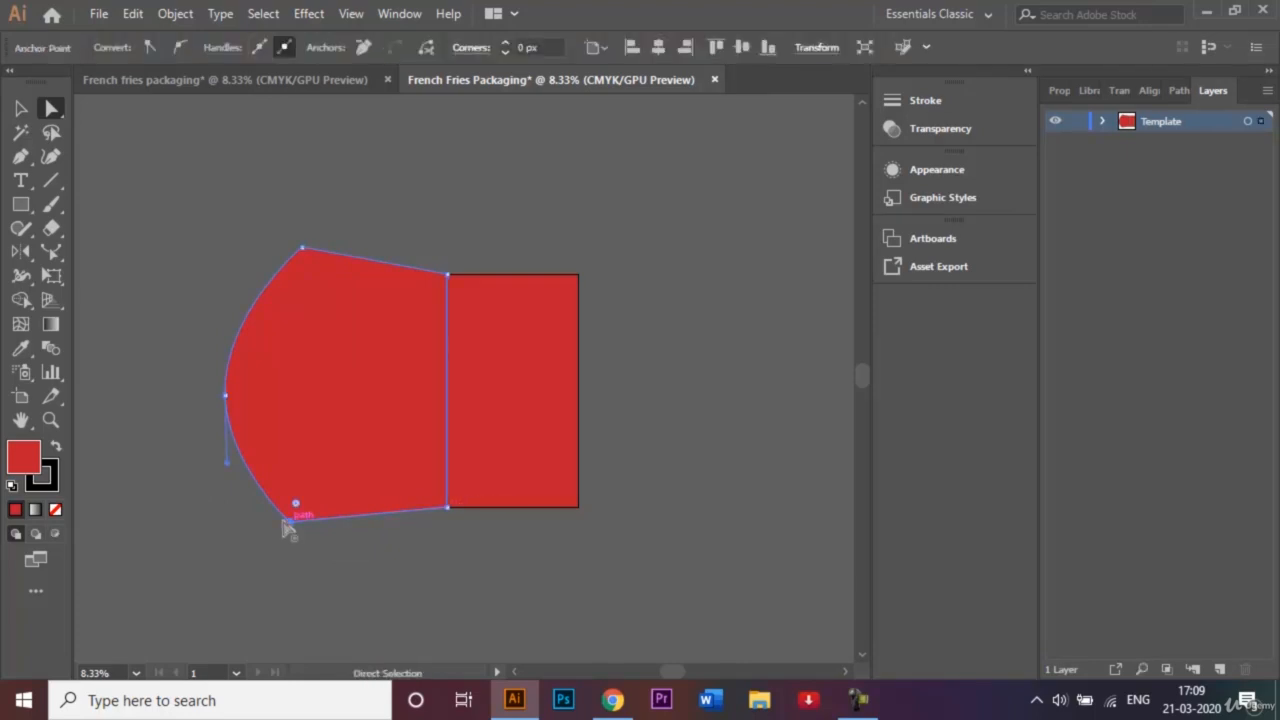
pyautogui.moveTo(287, 524); pyautogui.dragTo(292, 538)
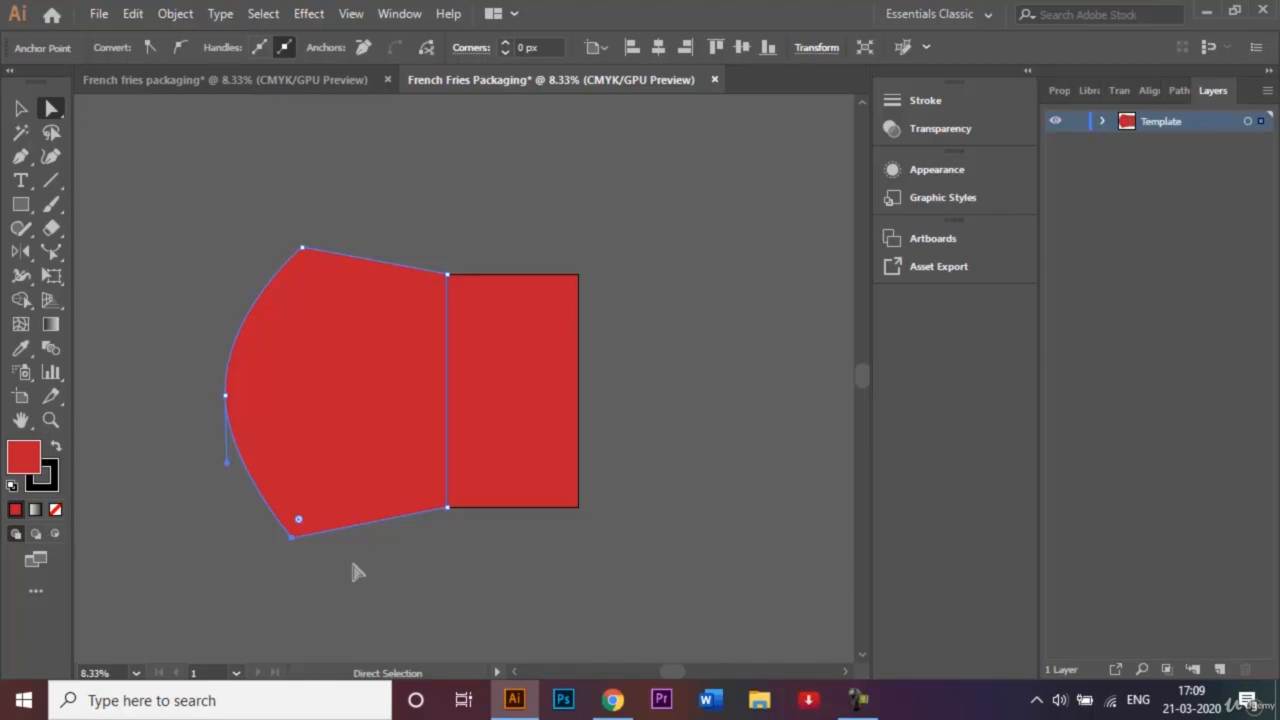
pyautogui.click(352, 565)
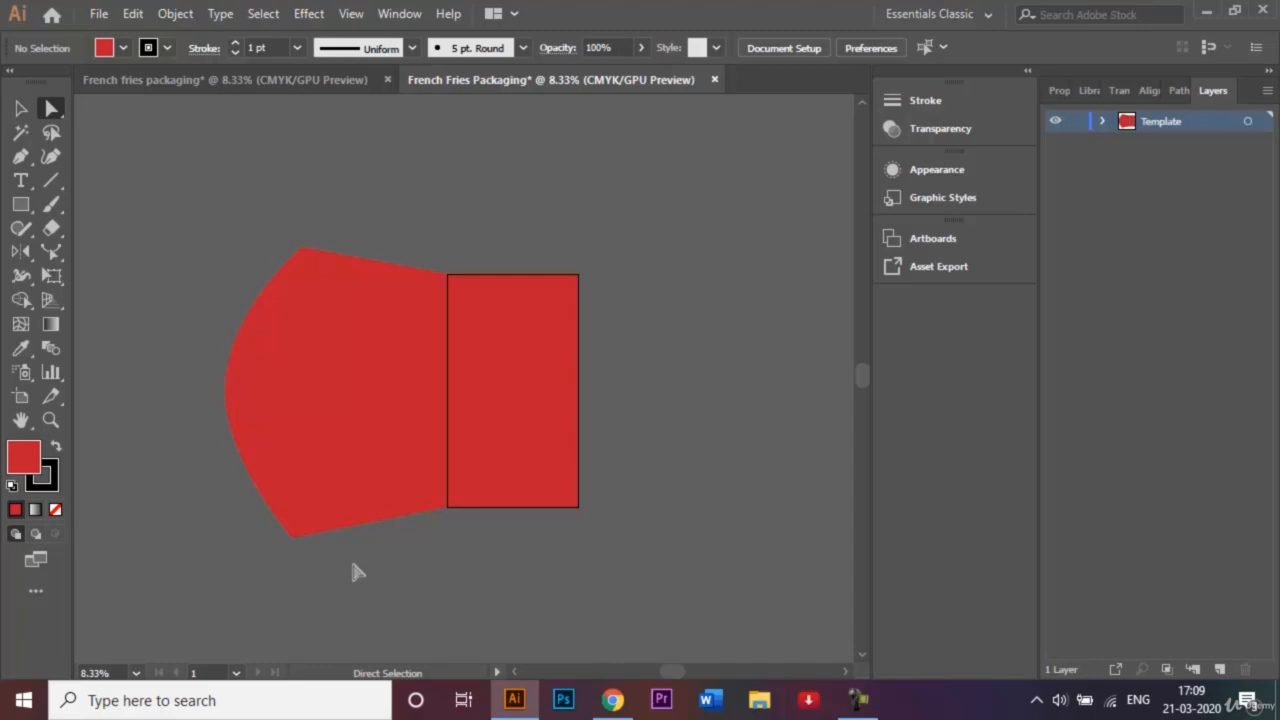
# Step: Consult the finished packaging document and start a Pen path at the rectangle's upper-right corner with a side slanting up and outward
pyautogui.click(20, 108)
pyautogui.click(21, 160)
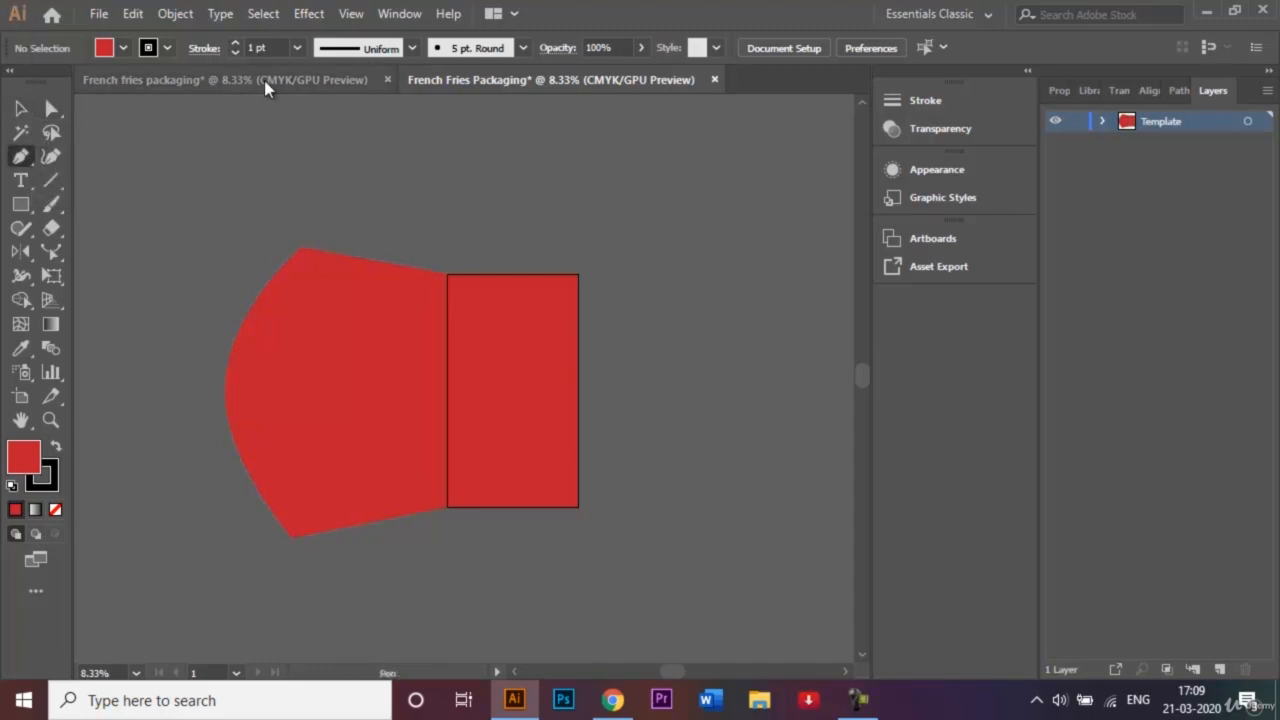
pyautogui.click(254, 78)
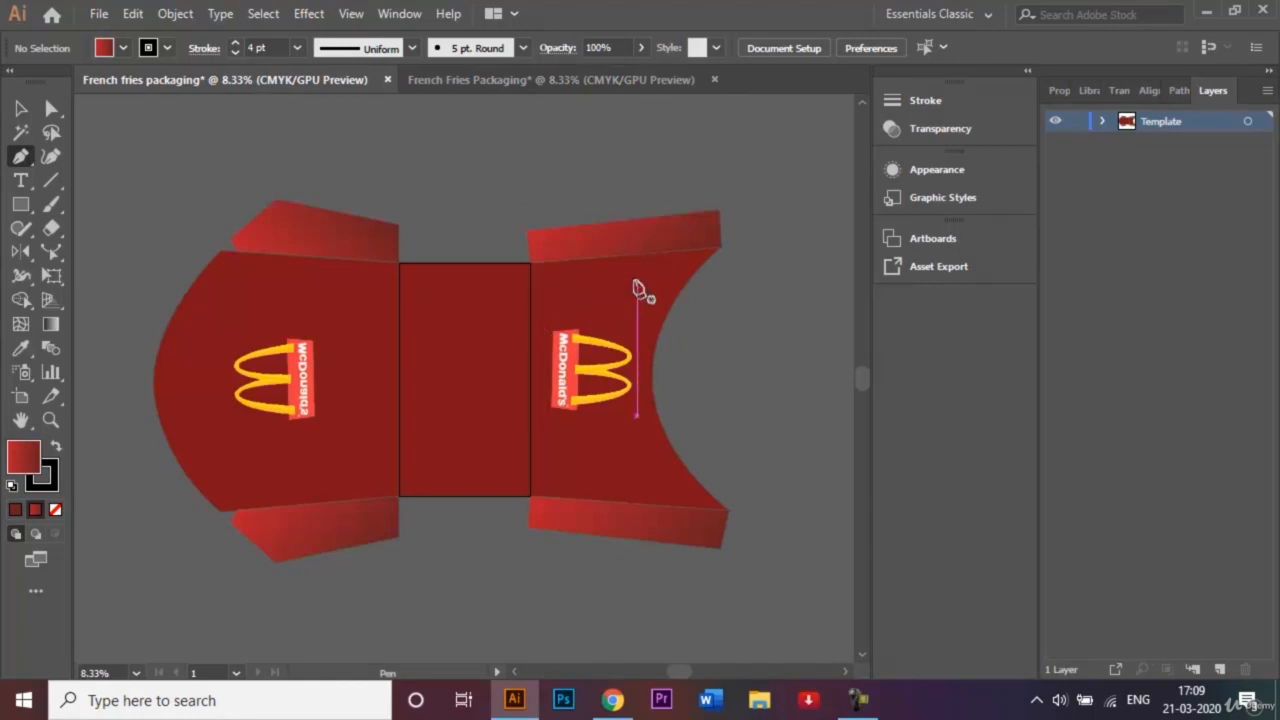
pyautogui.click(512, 84)
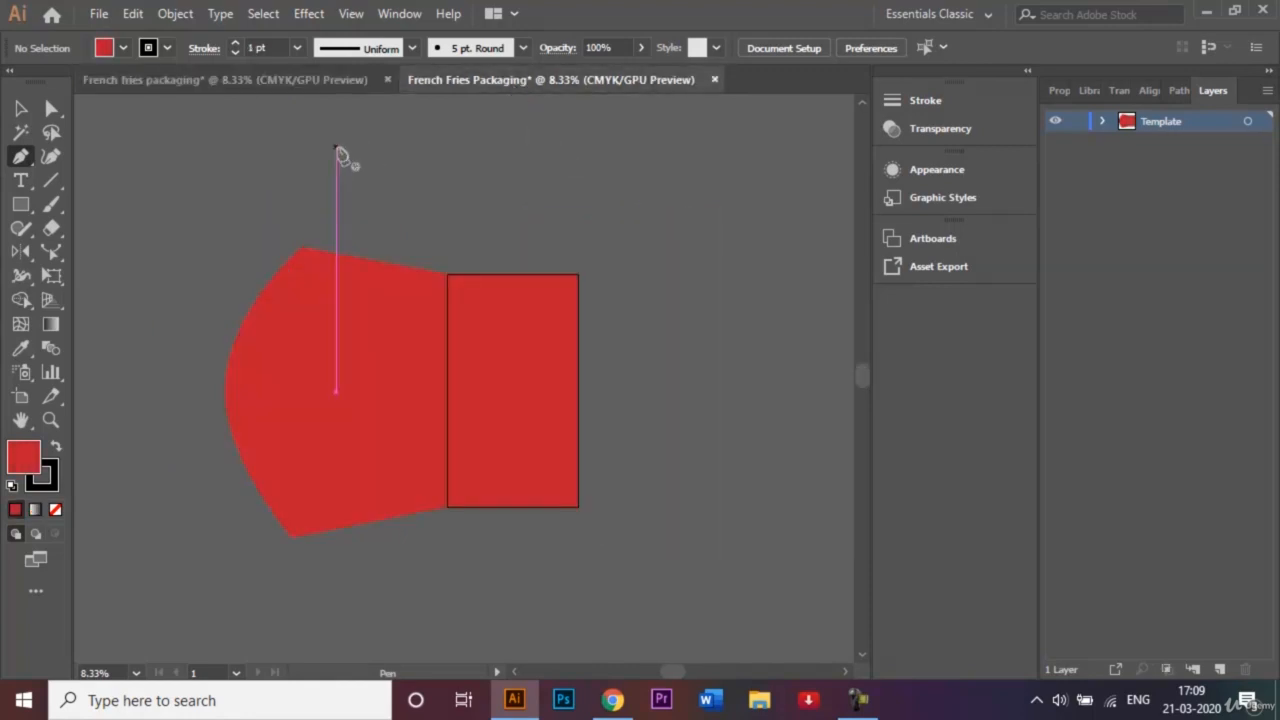
pyautogui.click(577, 274)
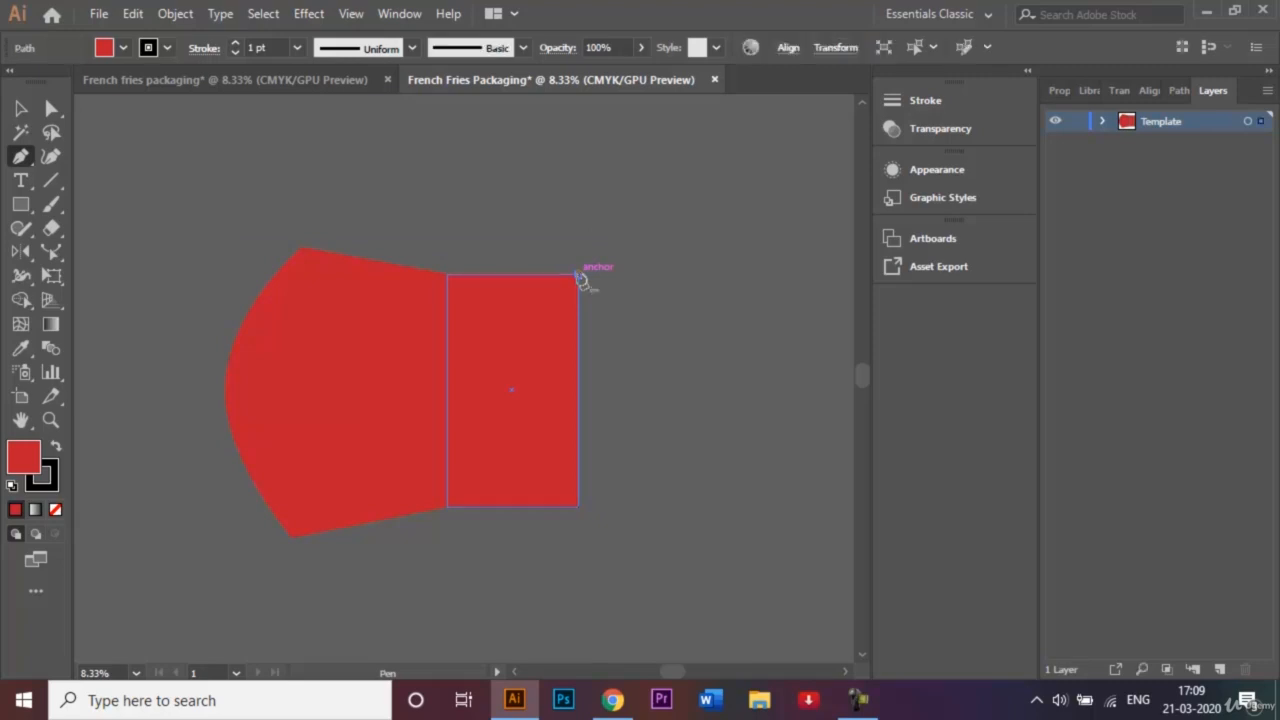
pyautogui.click(697, 247)
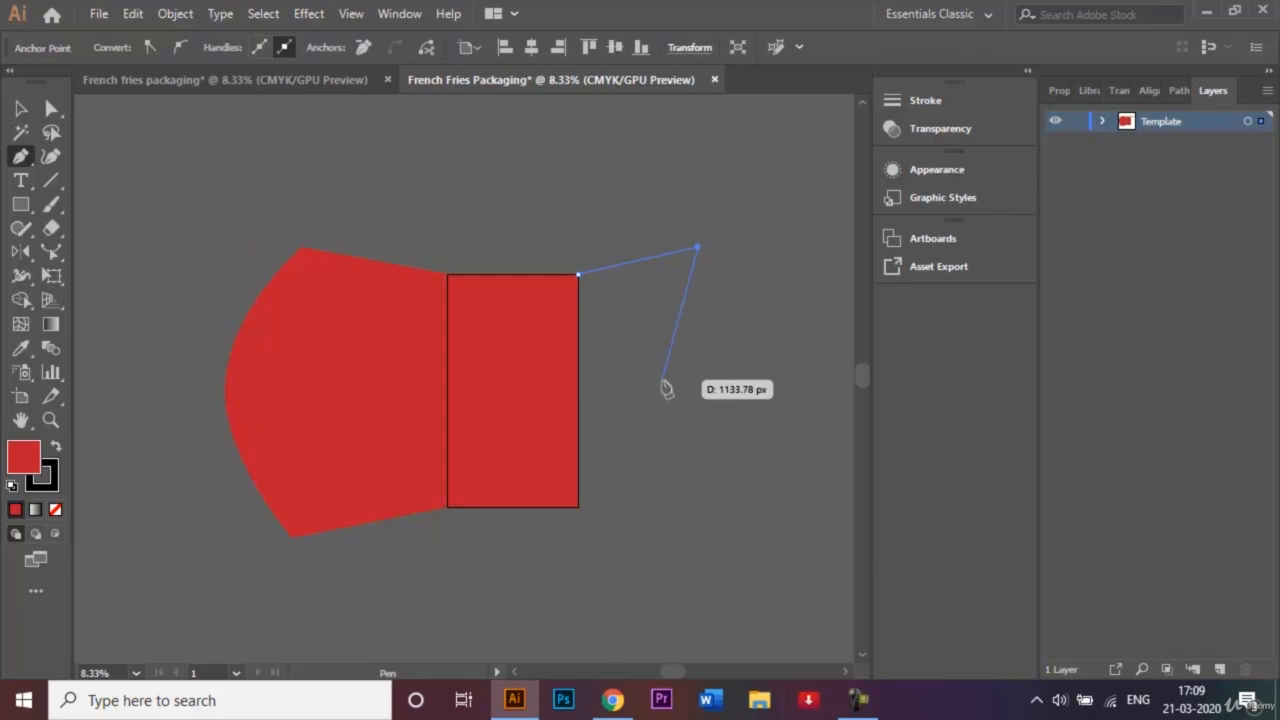
pyautogui.moveTo(662, 380); pyautogui.dragTo(694, 449)
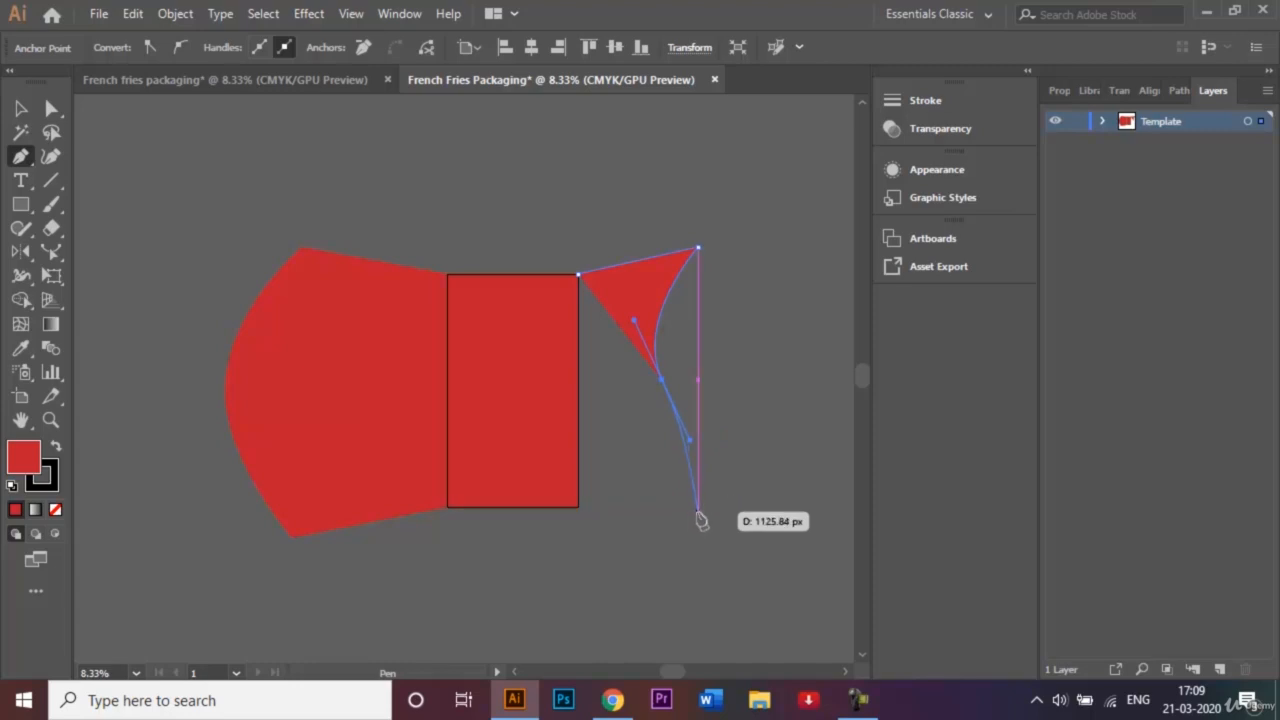
pyautogui.click(698, 512)
pyautogui.moveTo(699, 513); pyautogui.dragTo(770, 538)
pyautogui.hotkey('ctrl', 'z')
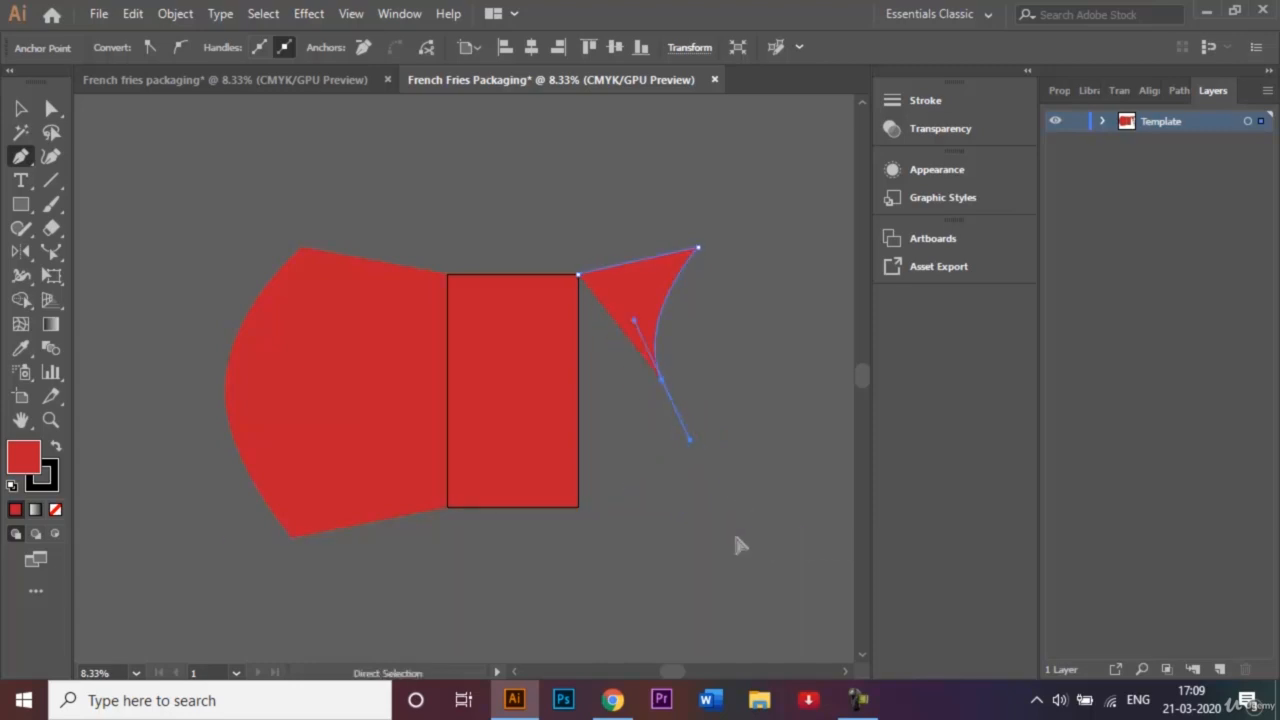
pyautogui.hotkey('ctrl', 'z')
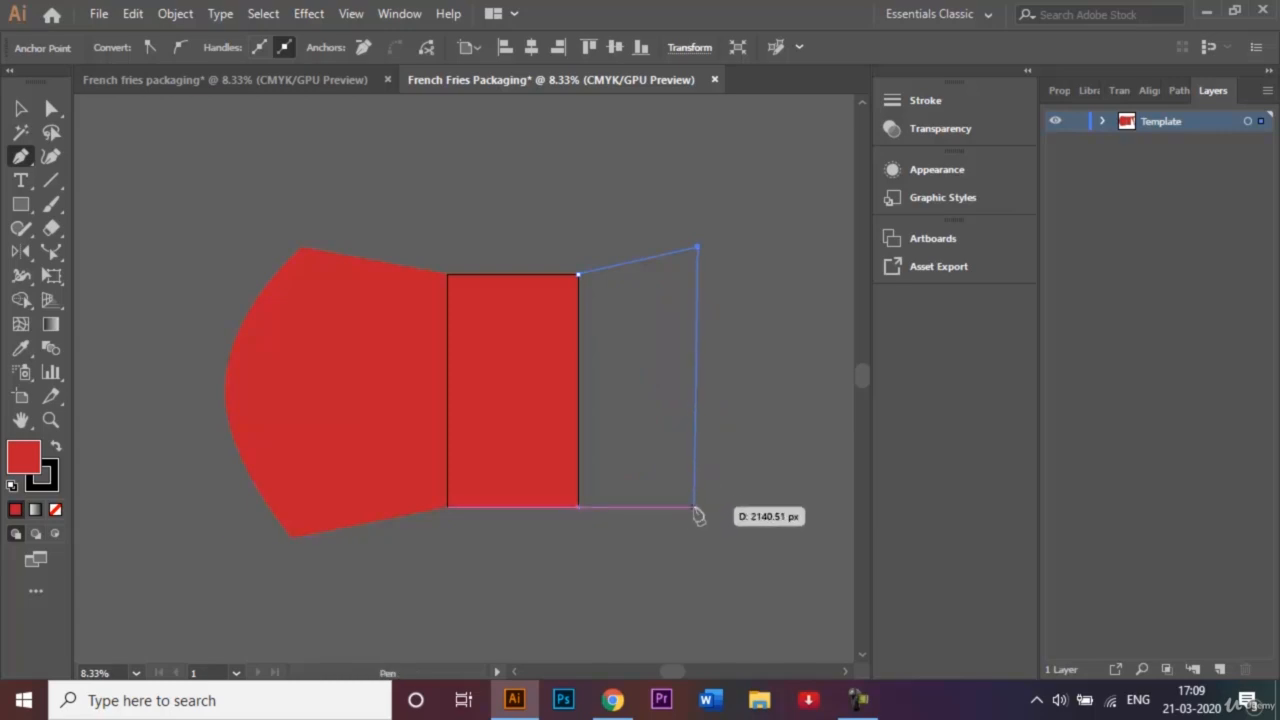
# Step: Continue the path with one inward-curving outer edge level with the rectangle's bottom, and close the panel along the rectangle's right edge
pyautogui.moveTo(697, 512); pyautogui.dragTo(797, 616)
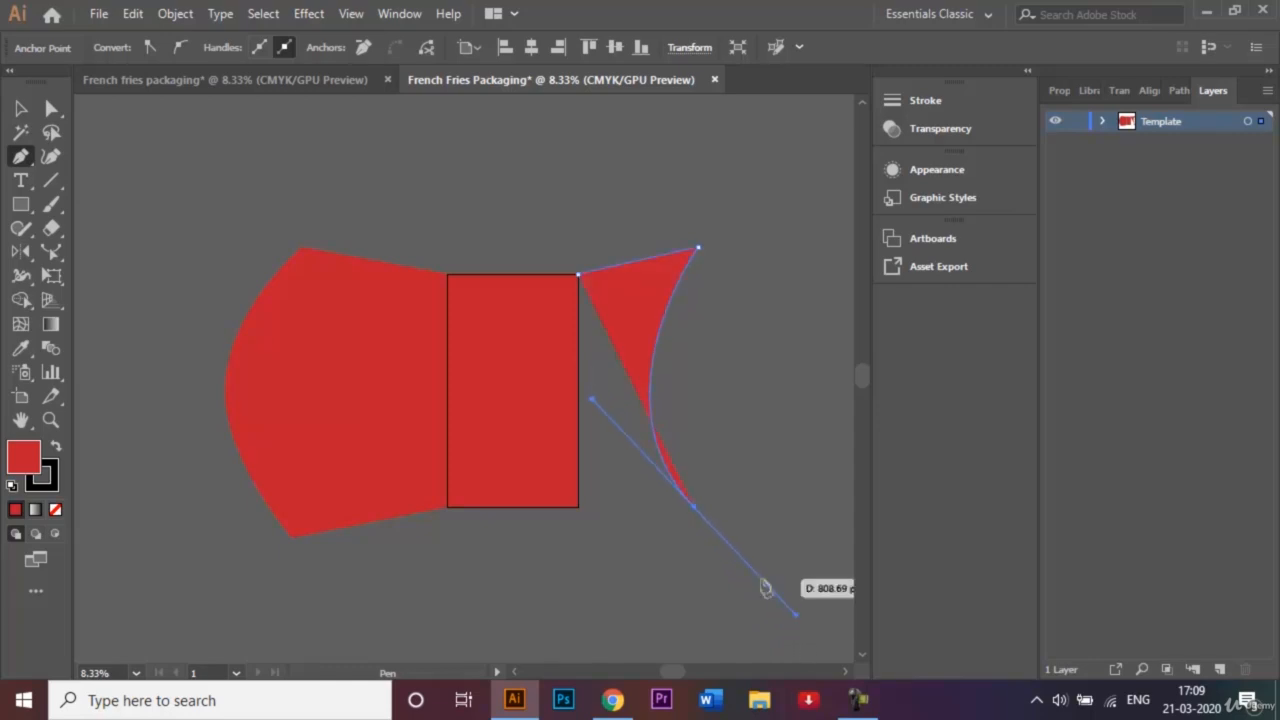
pyautogui.click(694, 510)
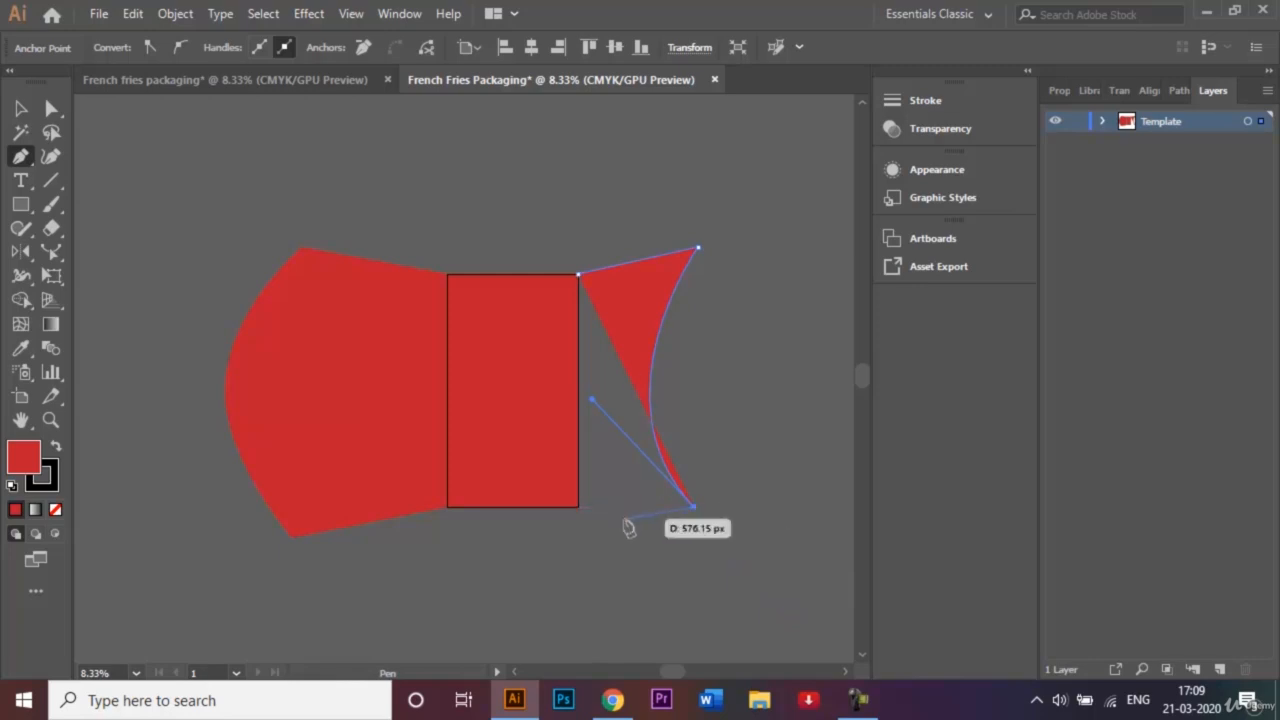
pyautogui.click(578, 508)
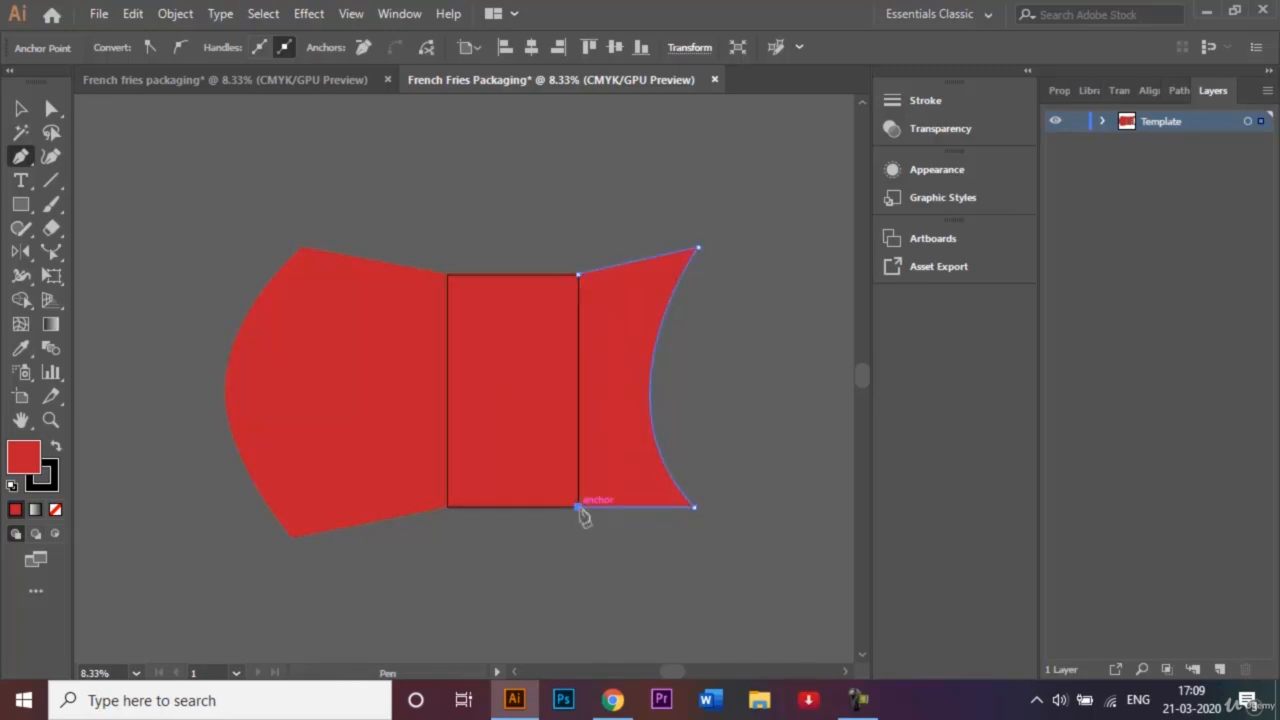
pyautogui.click(578, 274)
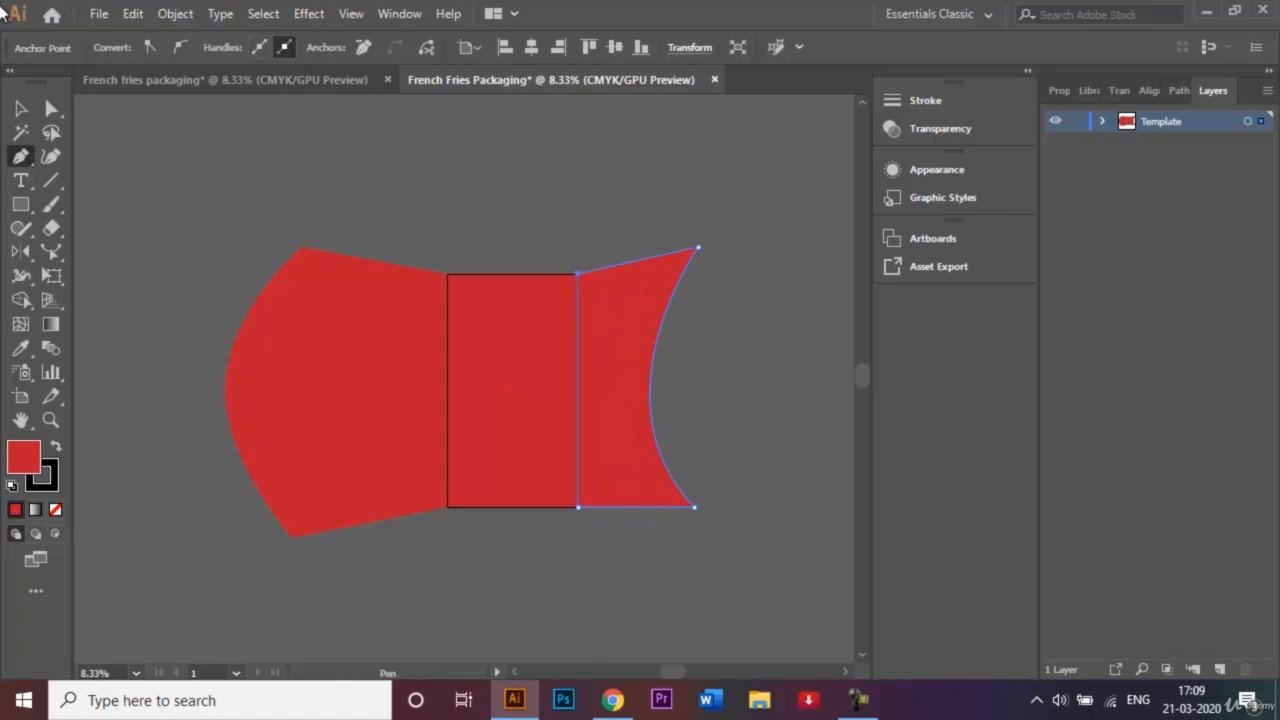
# Step: Lower the right panel's bottom outer corner with Direct Selection to slant its lower side, and adjust the curve handle
pyautogui.click(50, 110)
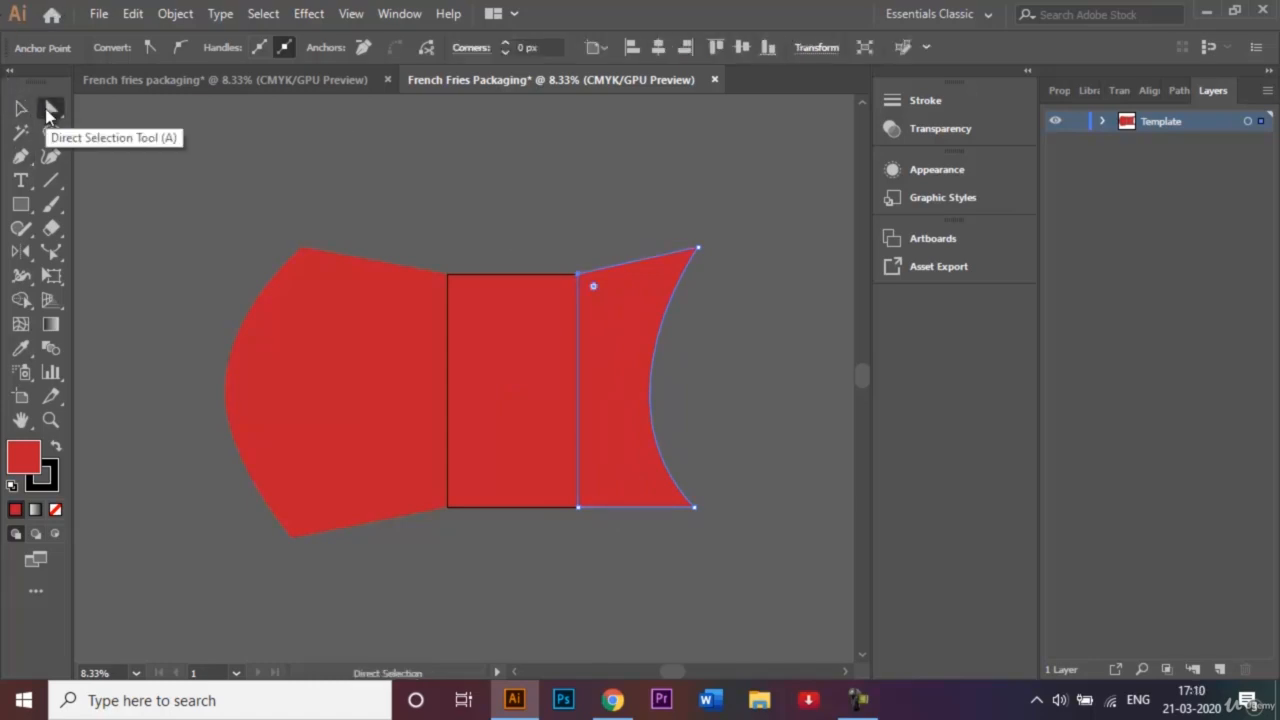
pyautogui.click(694, 507)
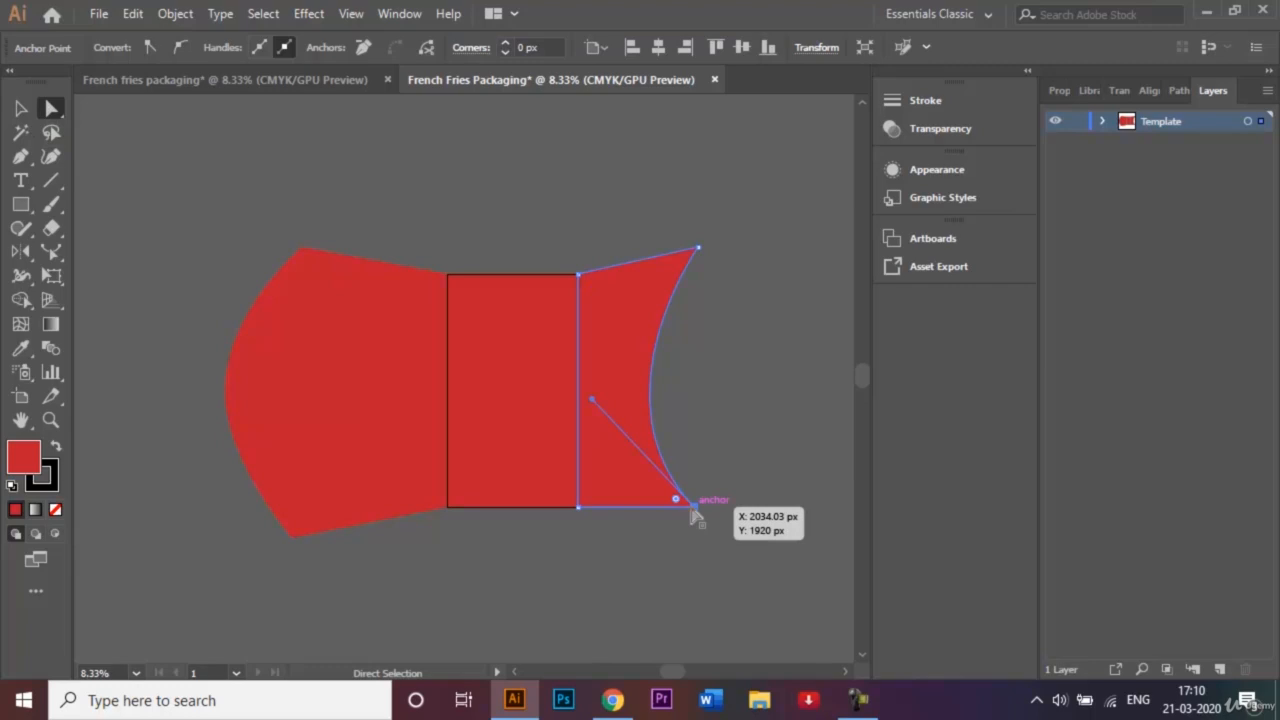
pyautogui.moveTo(699, 512); pyautogui.dragTo(698, 542)
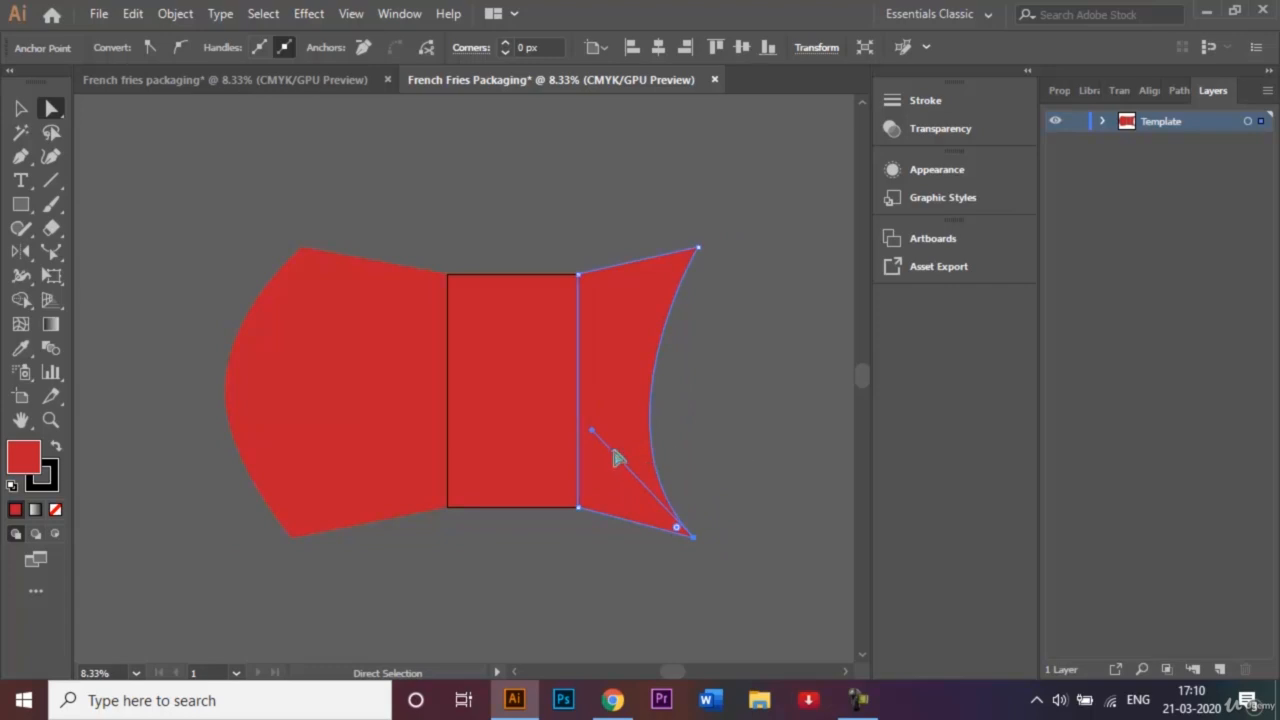
pyautogui.moveTo(592, 433); pyautogui.dragTo(620, 430)
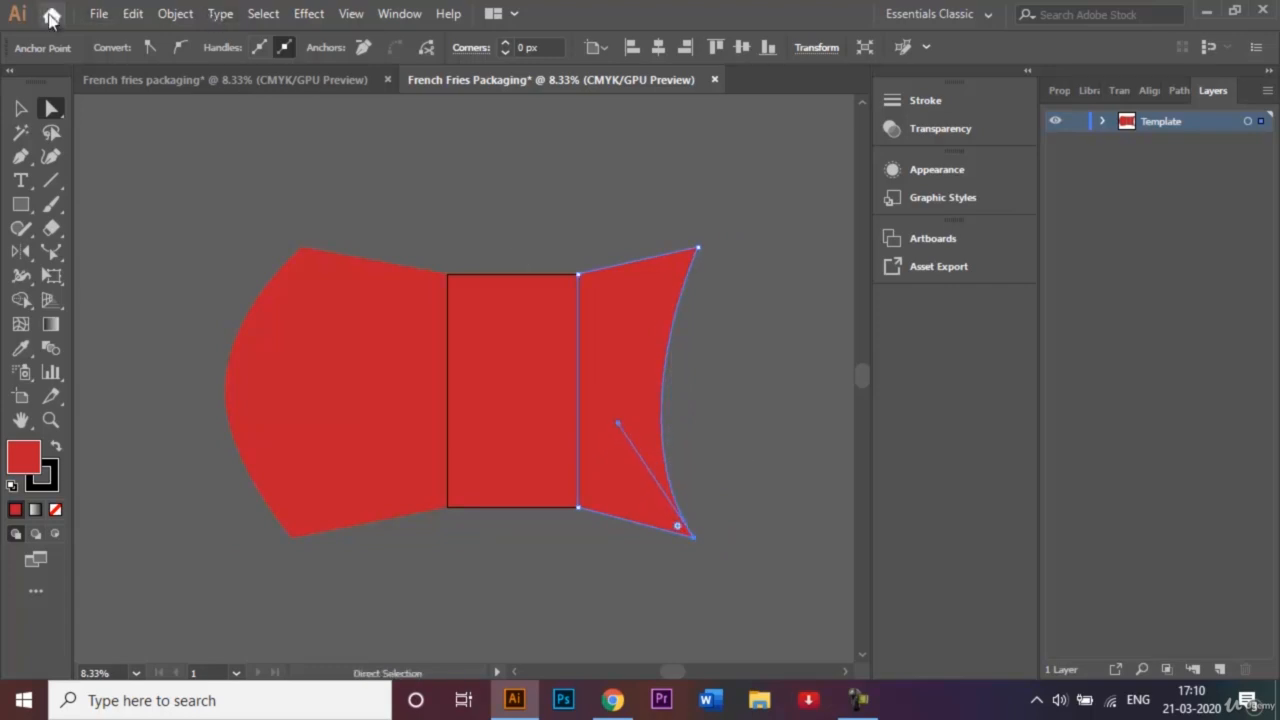
# Step: Stretch the right panel slightly outward, keeping its inner edge on the rectangle, and deselect it
pyautogui.click(21, 110)
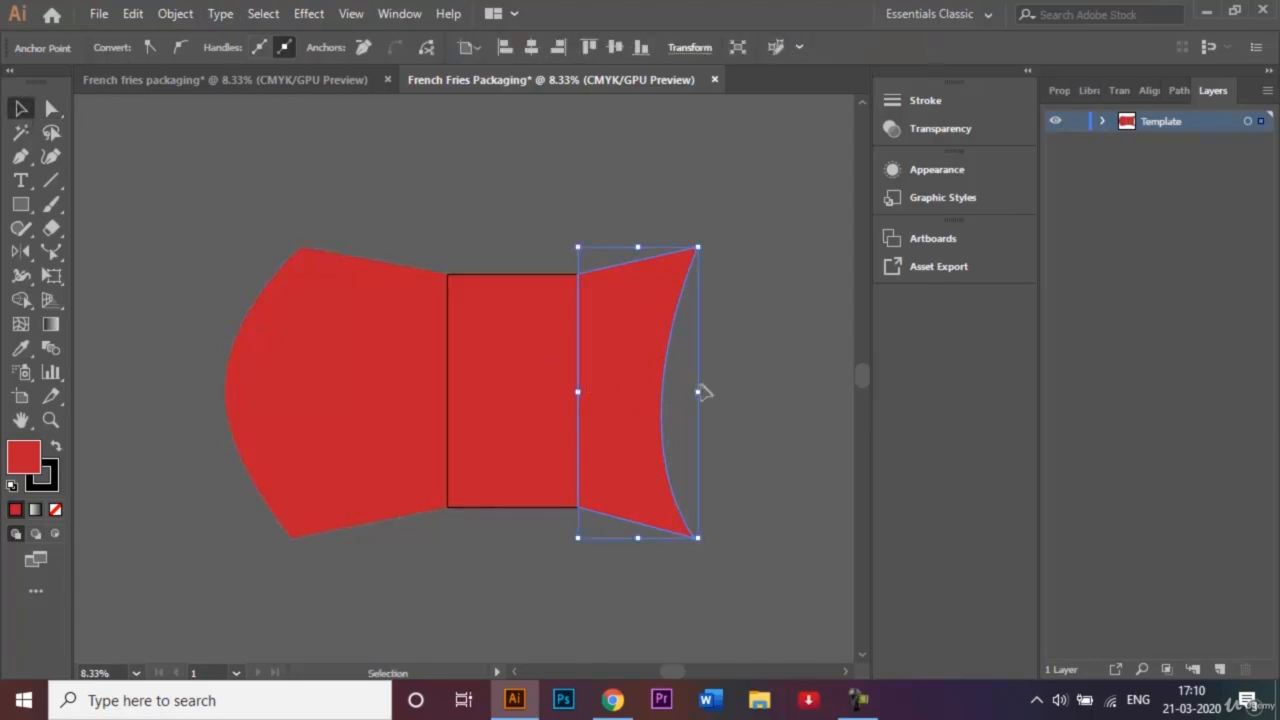
pyautogui.moveTo(701, 391); pyautogui.dragTo(730, 381)
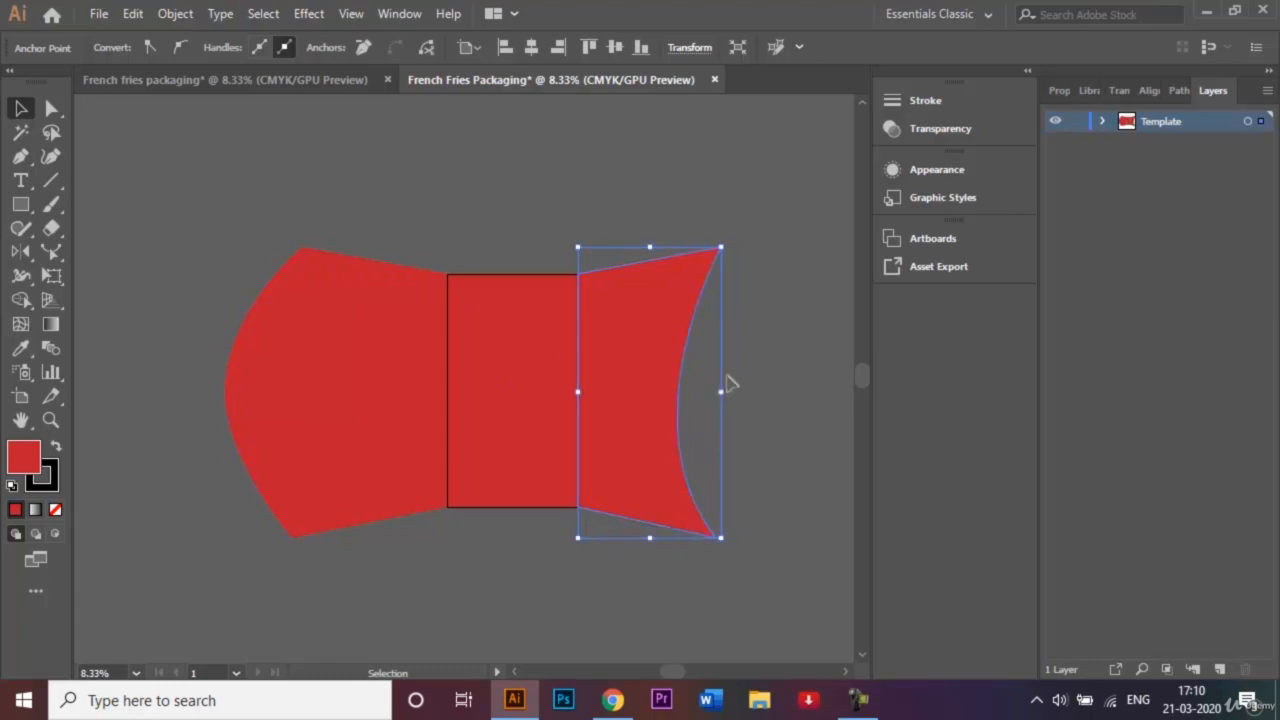
pyautogui.click(773, 358)
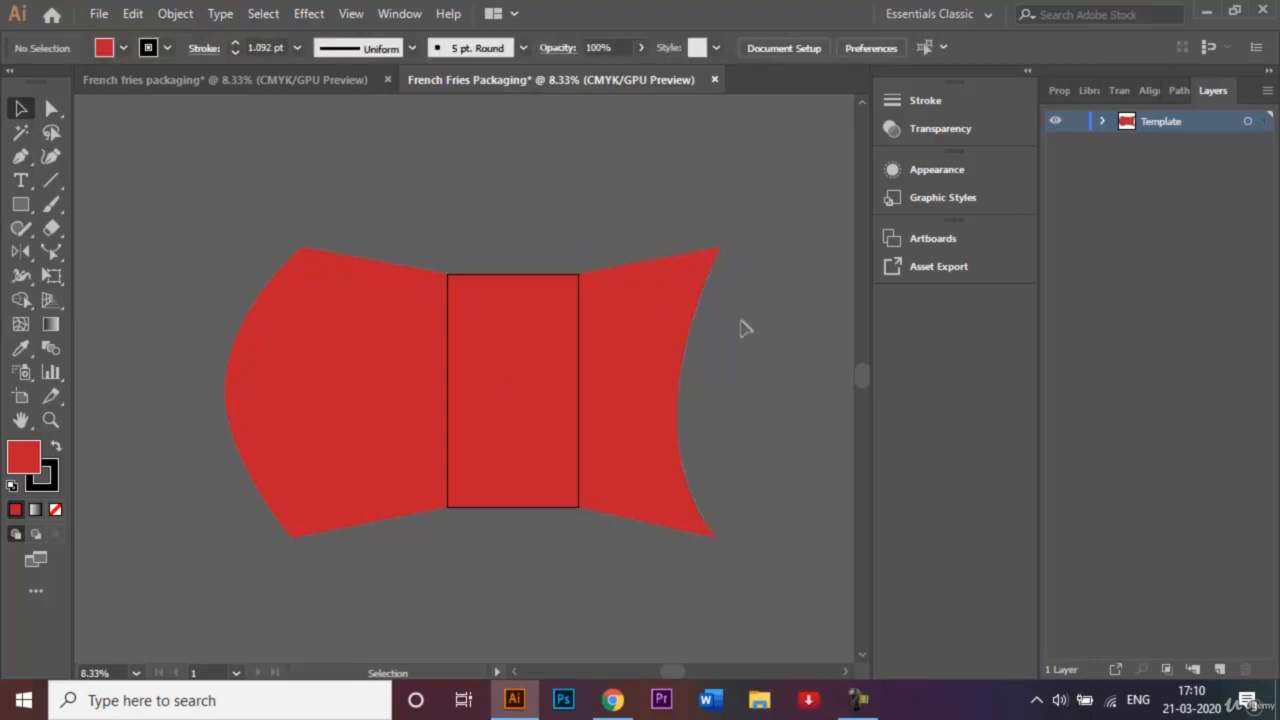
# Step: Deepen the right panel's concave outer curve by pulling its lower anchor's handle toward the rectangle with Direct Selection
pyautogui.click(350, 13)
pyautogui.click(55, 107)
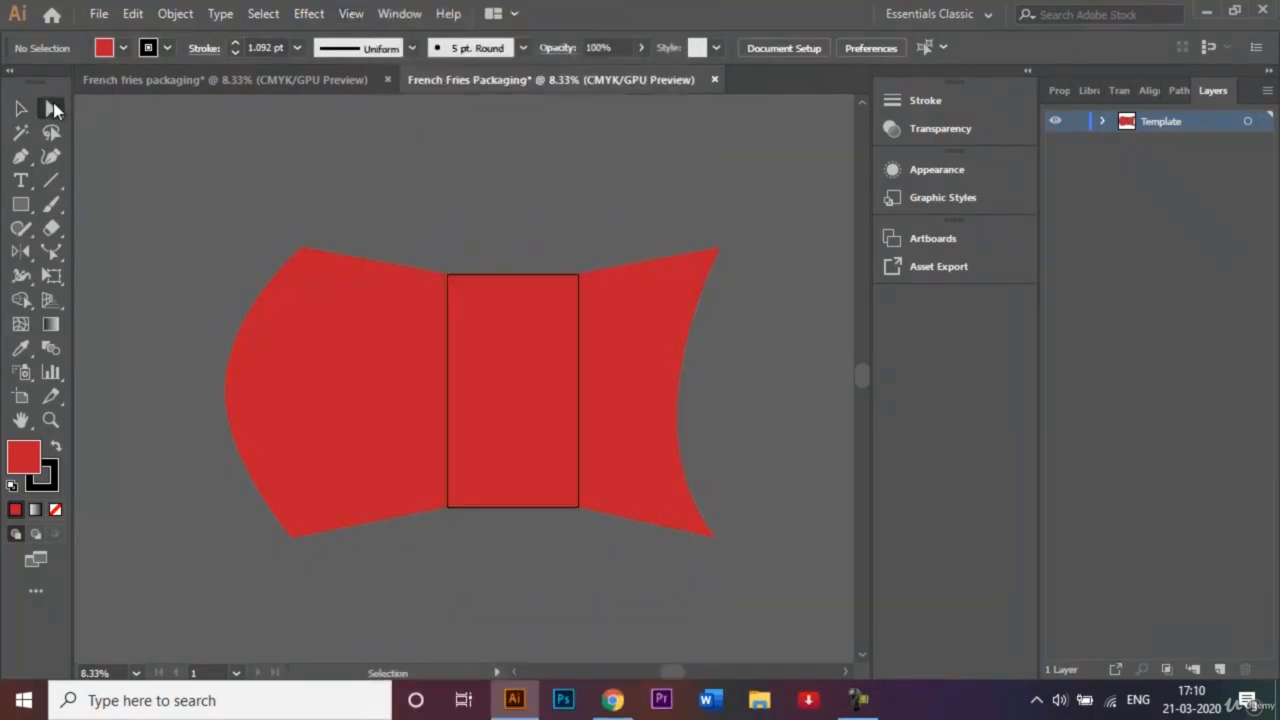
pyautogui.click(719, 249)
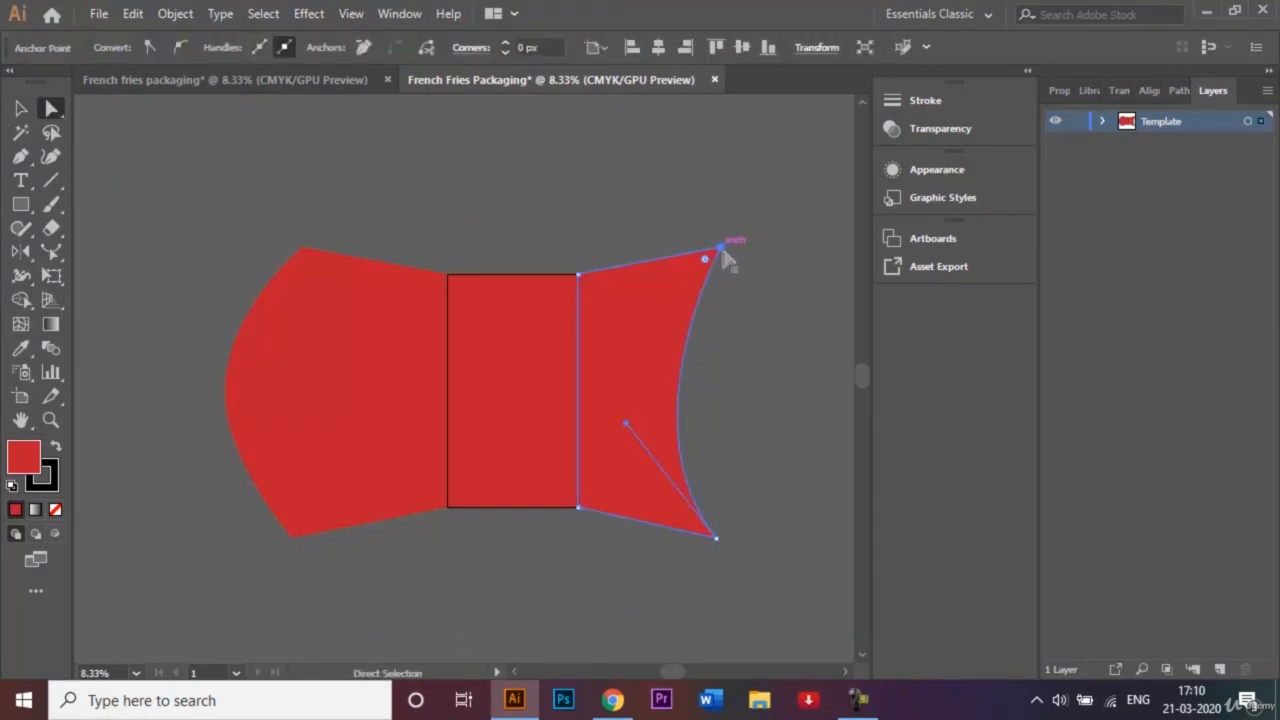
pyautogui.moveTo(626, 423); pyautogui.dragTo(578, 418)
pyautogui.click(746, 418)
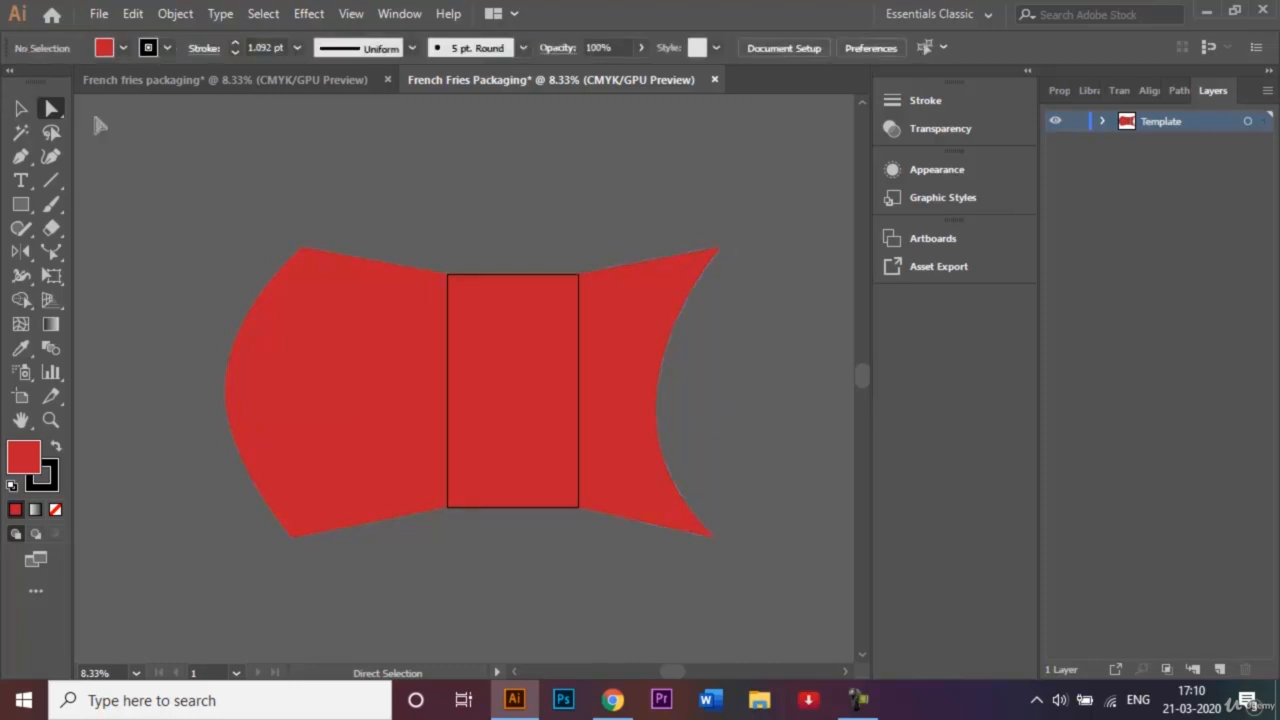
# Step: Fill the rectangle and both side panels with dark red 7f121f, checking the finished packaging document for reference, and deselect them
pyautogui.click(22, 108)
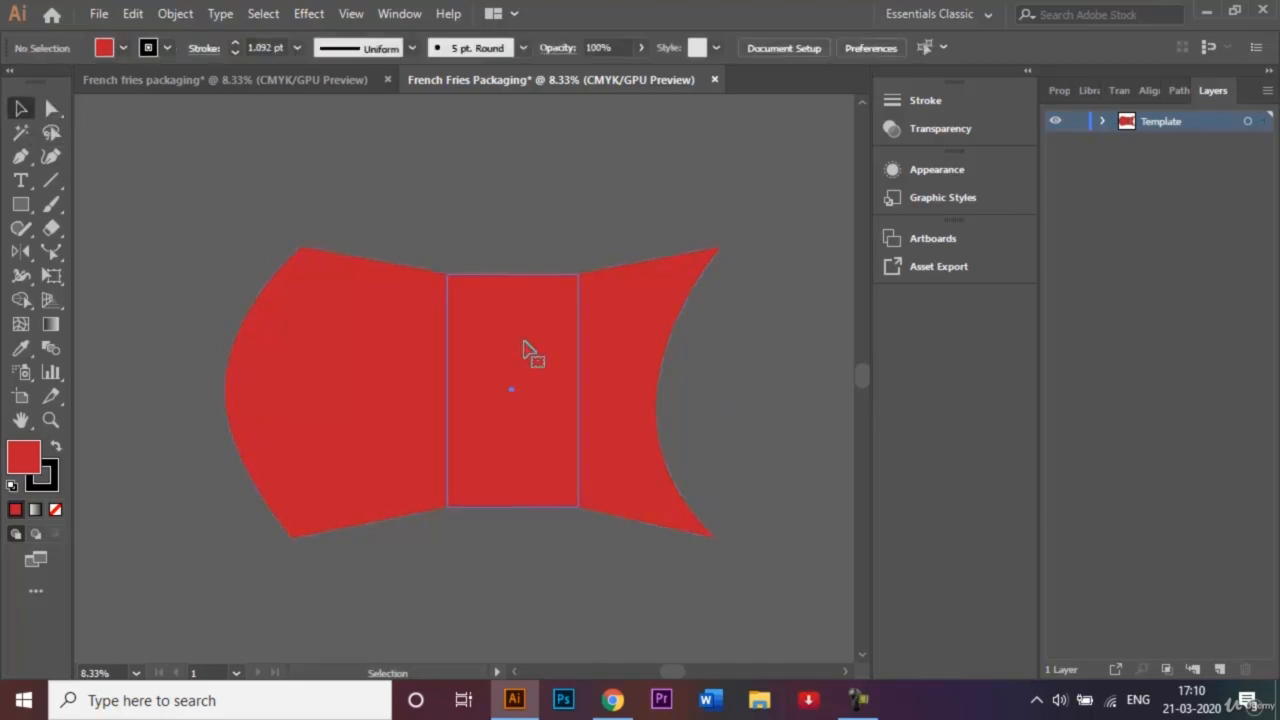
pyautogui.click(538, 358)
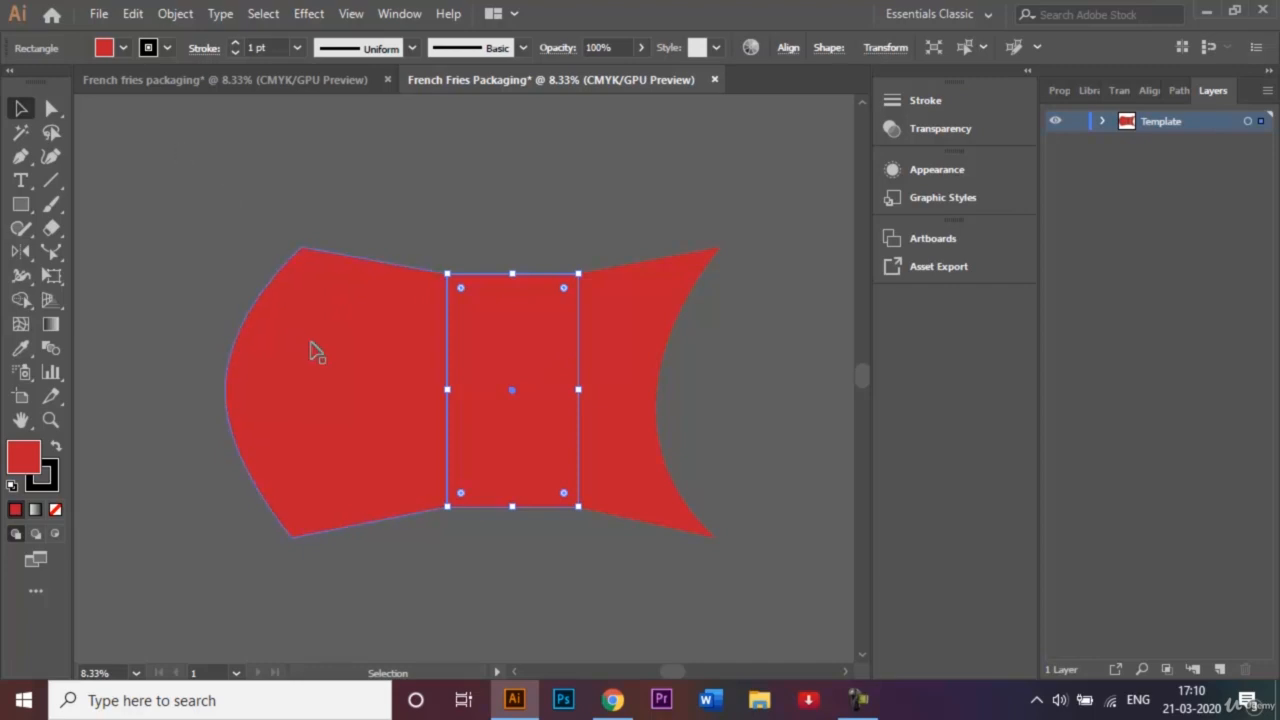
pyautogui.keyDown('shift'); pyautogui.click(314, 349); pyautogui.keyUp('shift')
pyautogui.keyDown('shift'); pyautogui.click(608, 340); pyautogui.keyUp('shift')
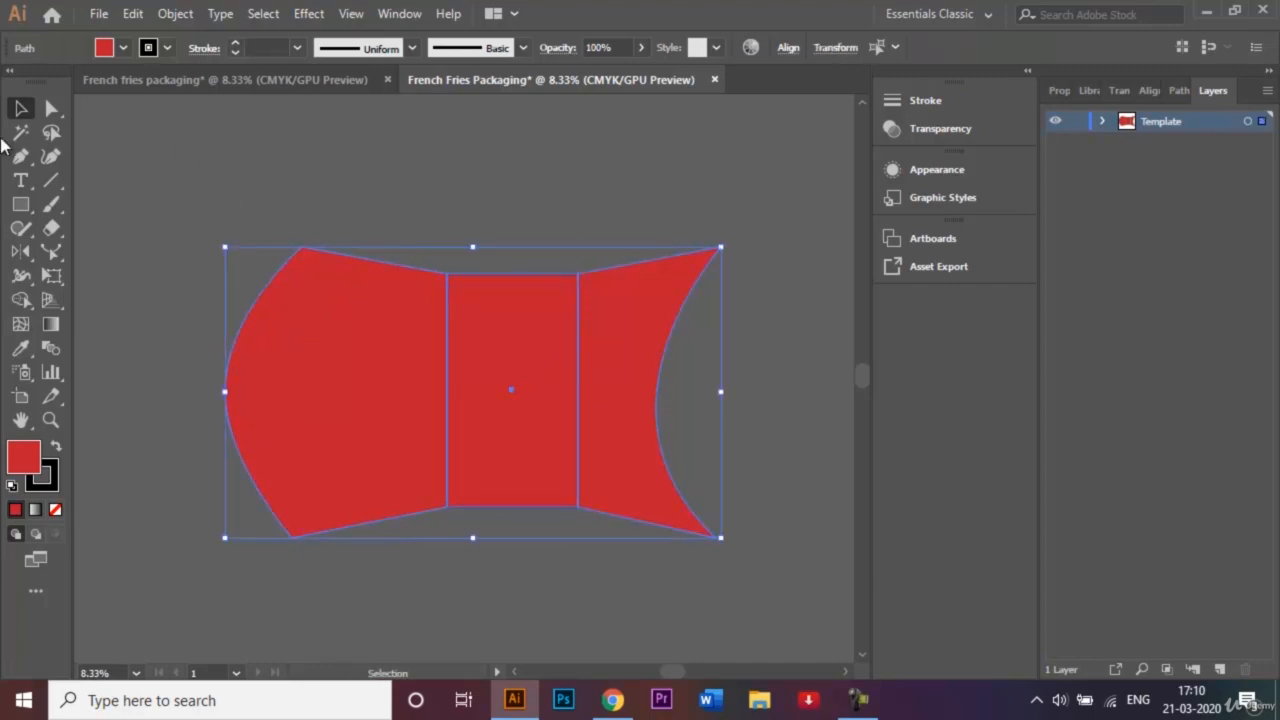
pyautogui.click(170, 80)
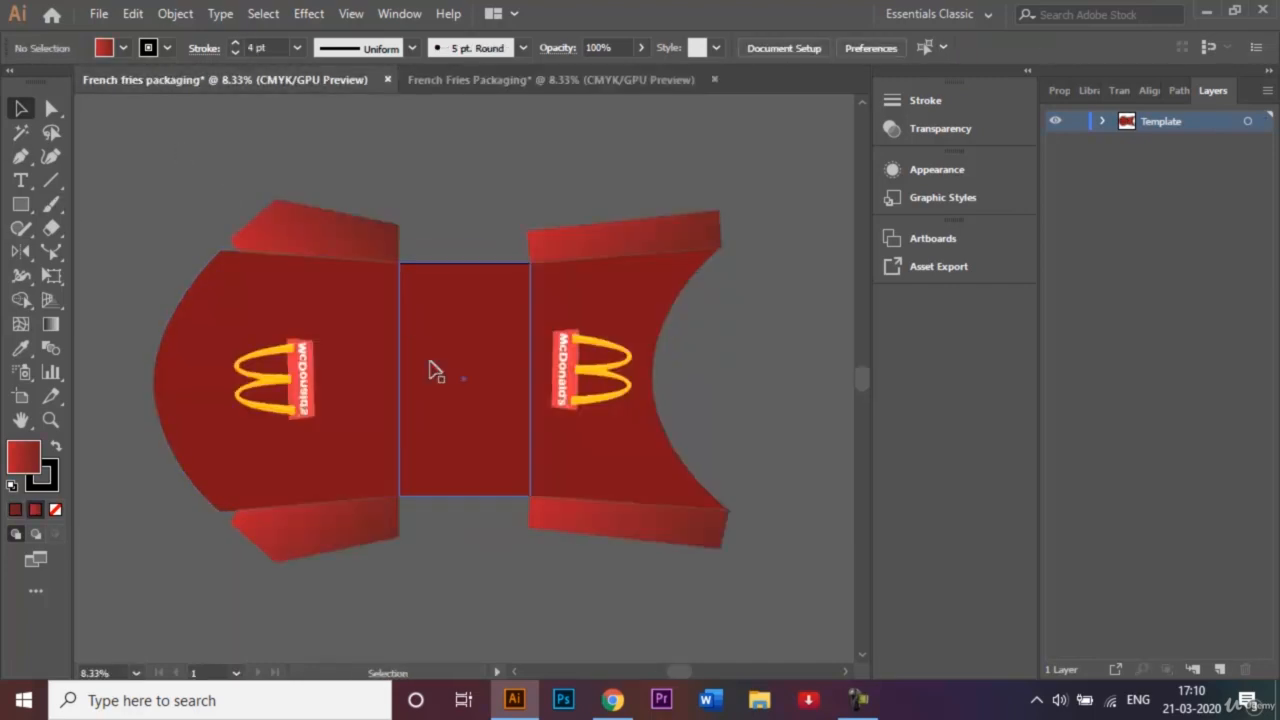
pyautogui.click(493, 80)
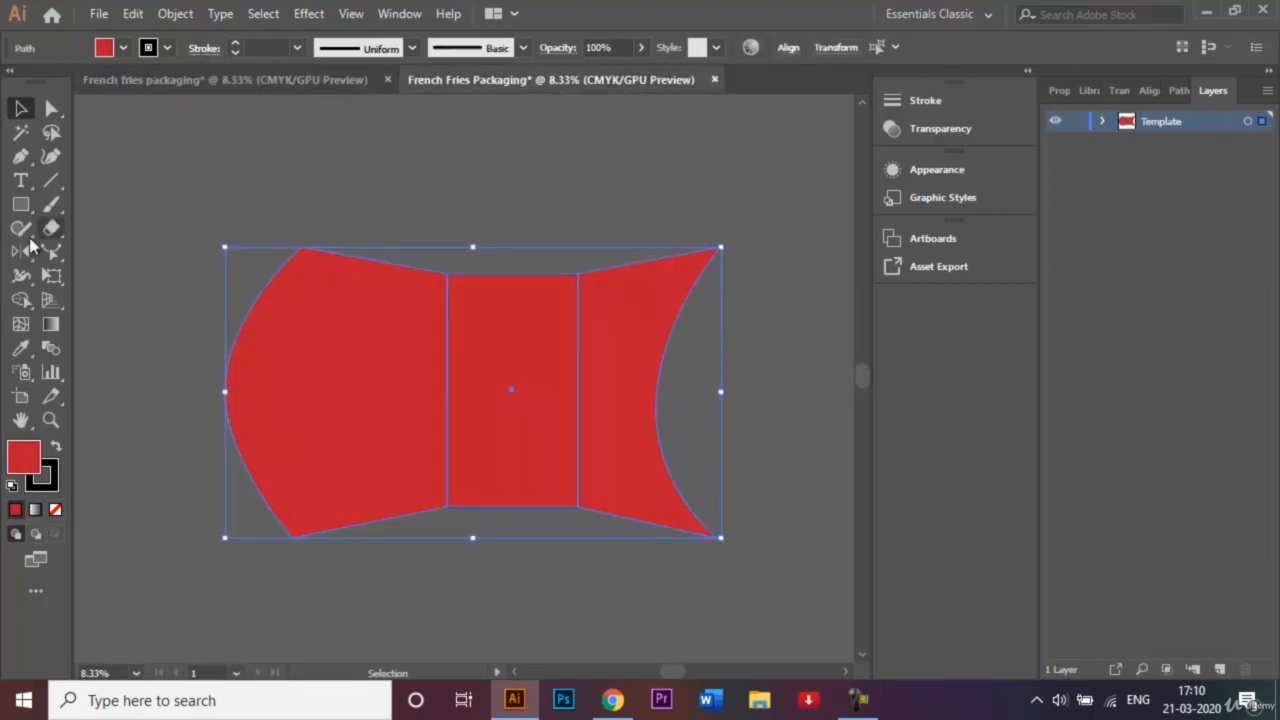
pyautogui.doubleClick(26, 458)
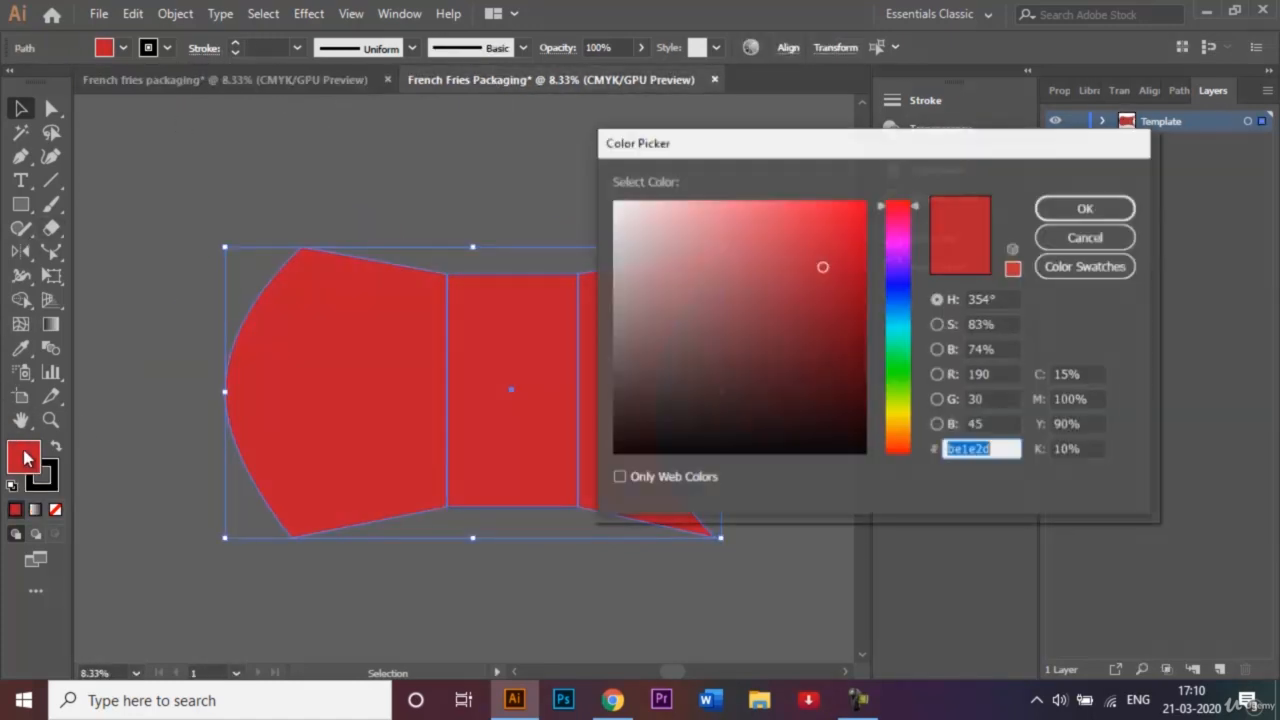
pyautogui.click(819, 270)
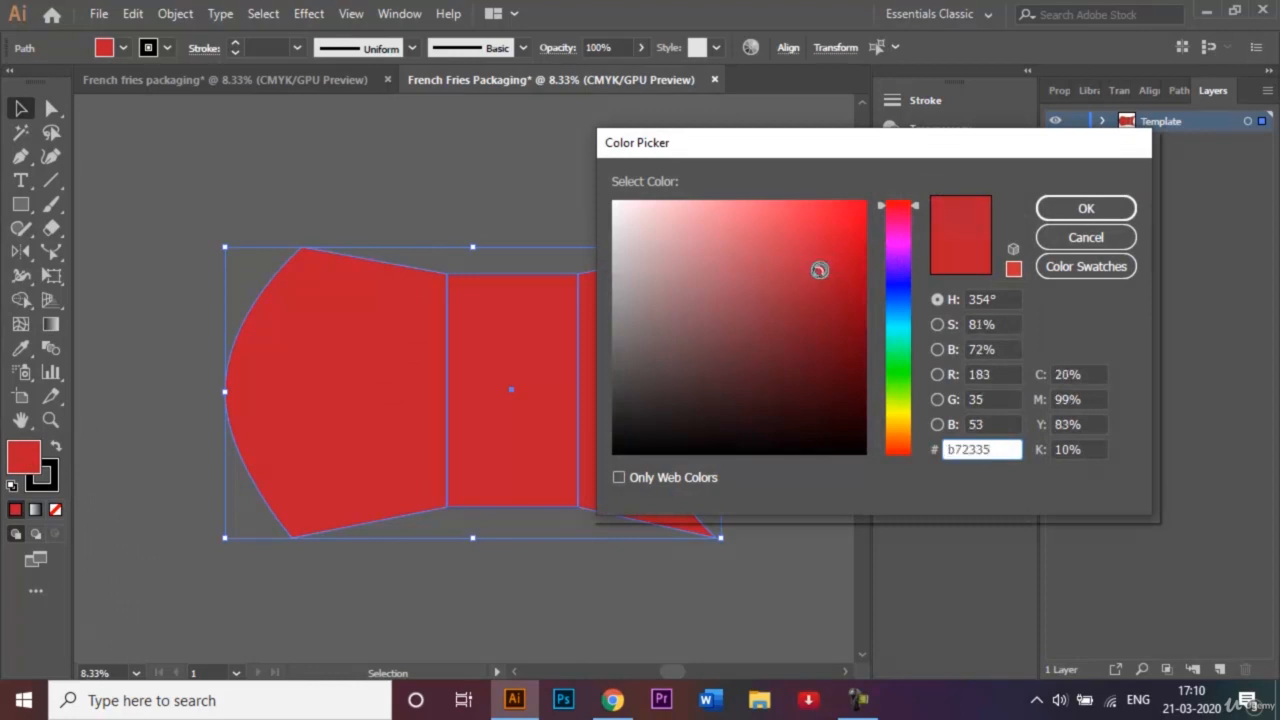
pyautogui.moveTo(819, 270); pyautogui.dragTo(832, 327)
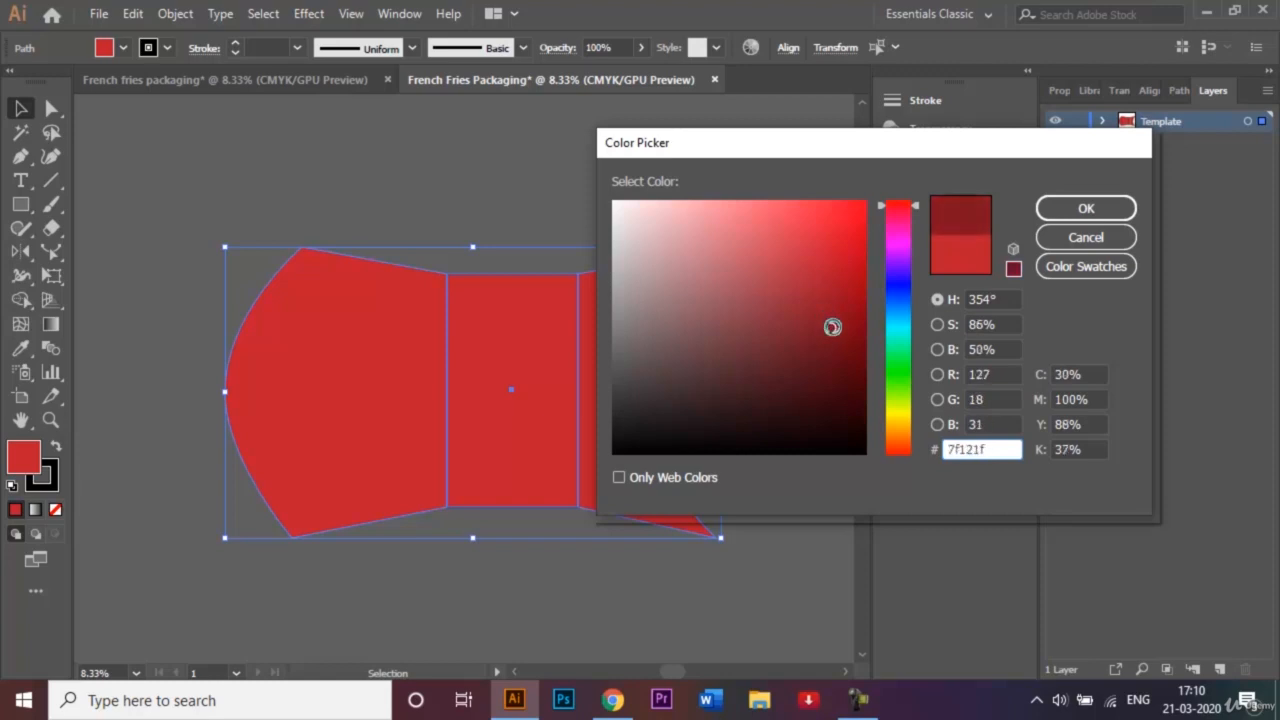
pyautogui.click(1086, 208)
pyautogui.click(527, 186)
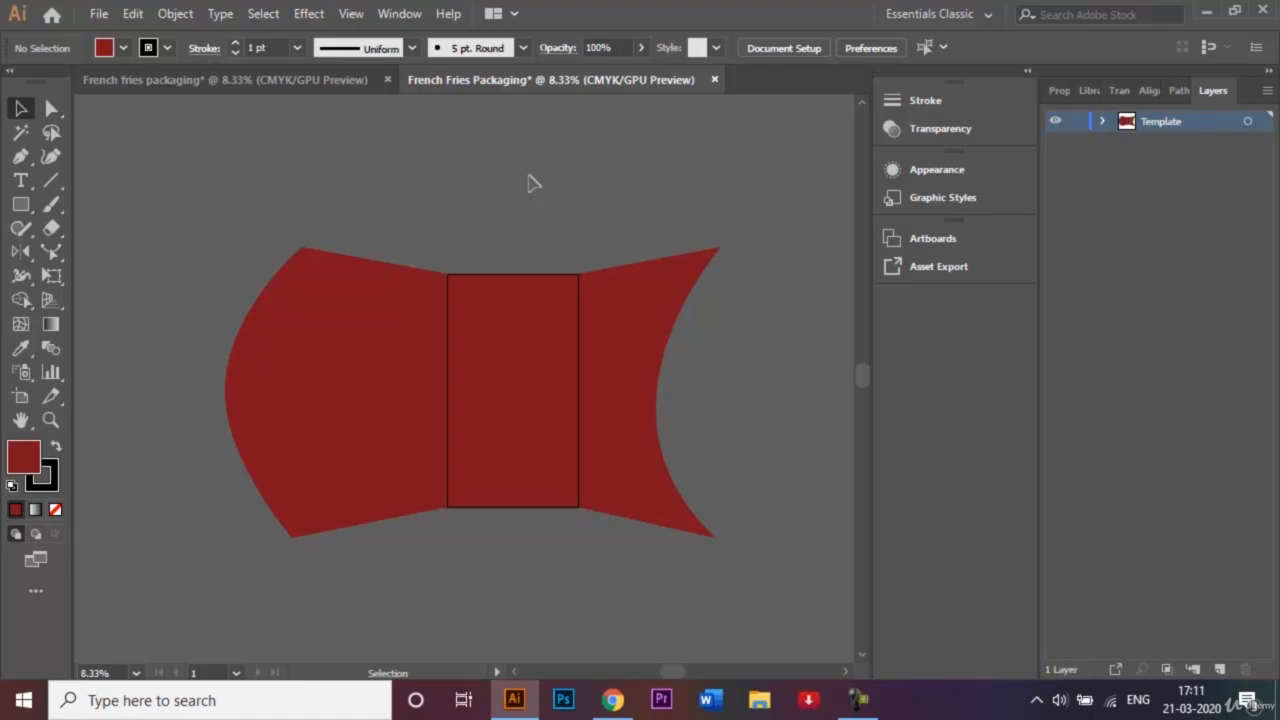
# Step: Draw a closed five-point flap with the Pen tool along the left panel's upper edge, ending at the rectangle's upper-left corner
pyautogui.click(17, 160)
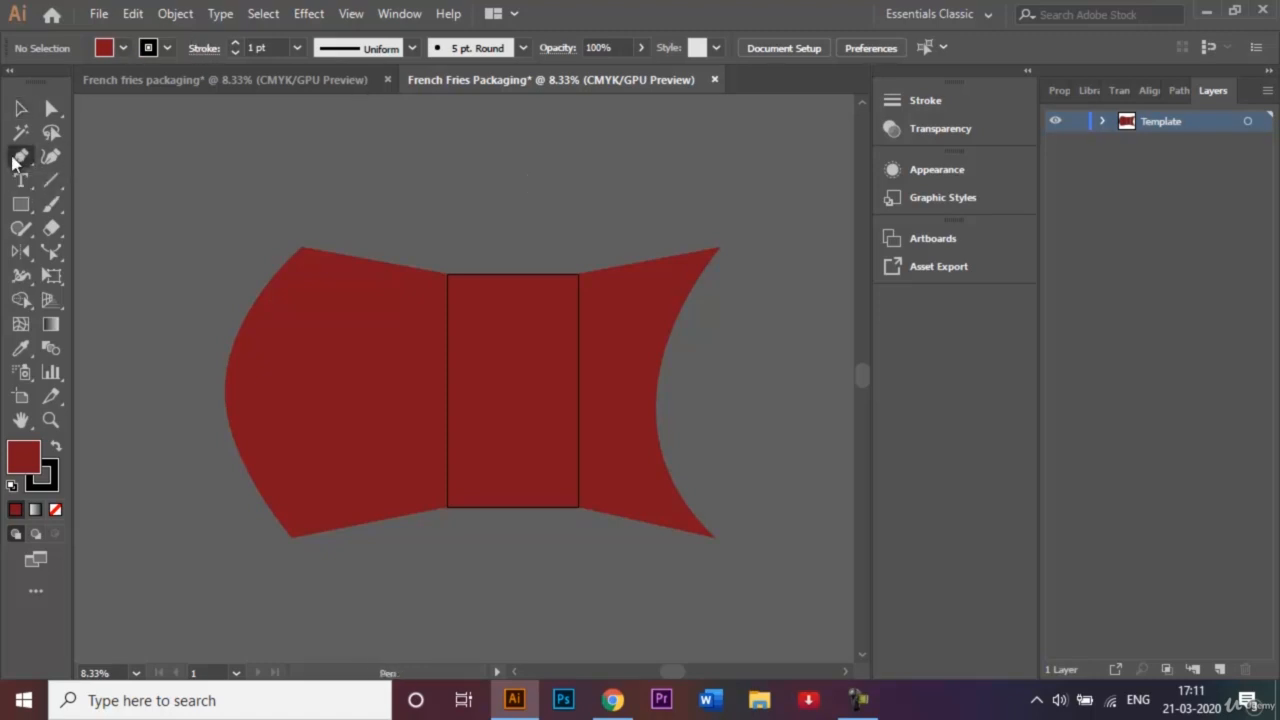
pyautogui.click(222, 83)
pyautogui.click(451, 78)
pyautogui.click(322, 251)
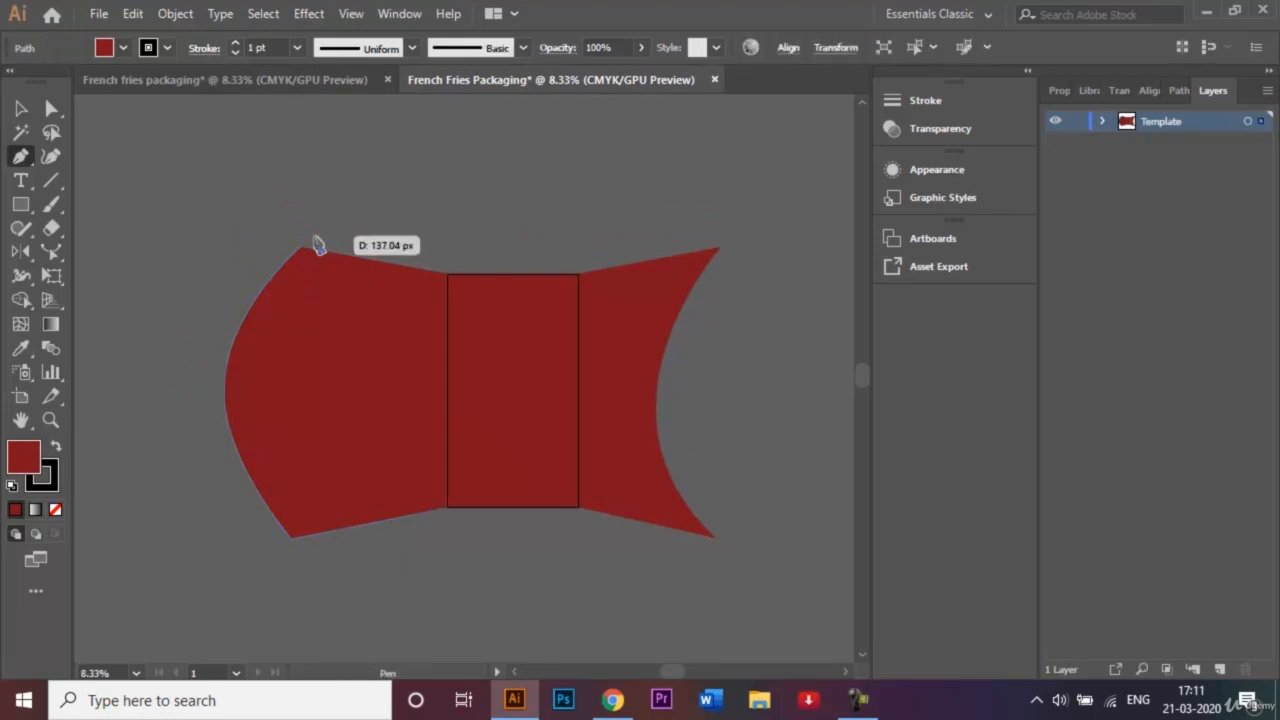
pyautogui.click(313, 236)
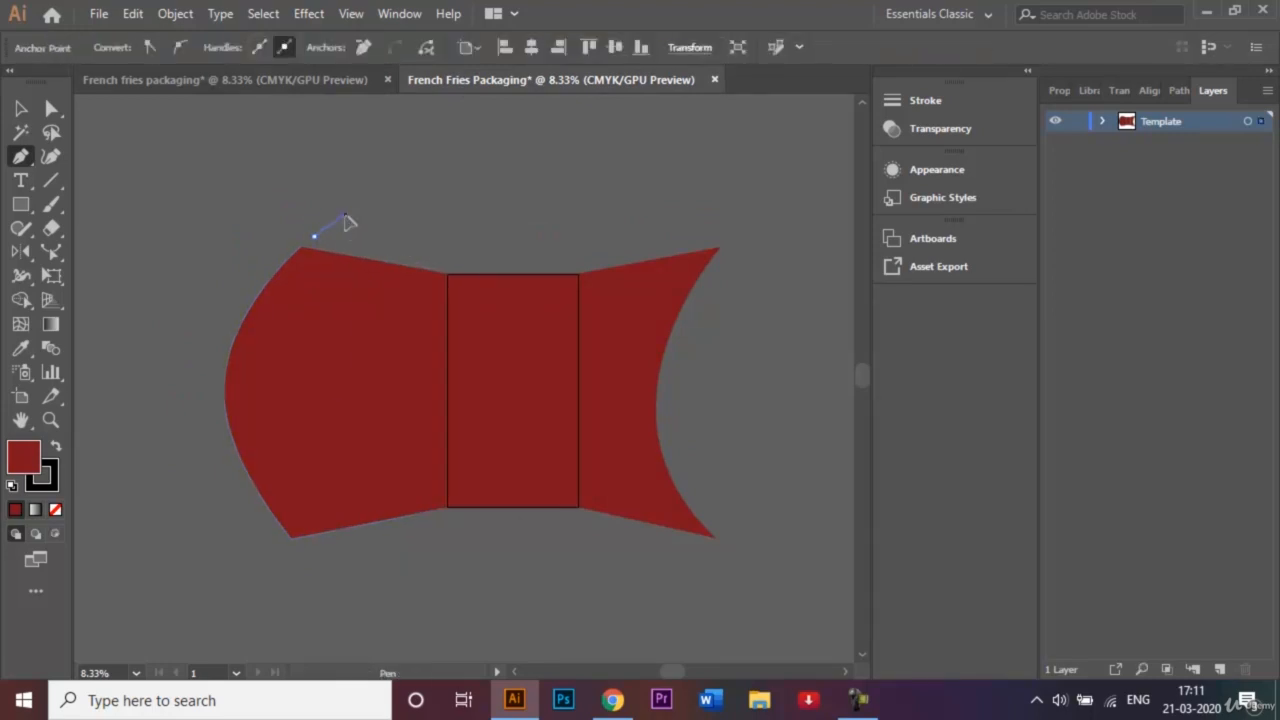
pyautogui.click(344, 213)
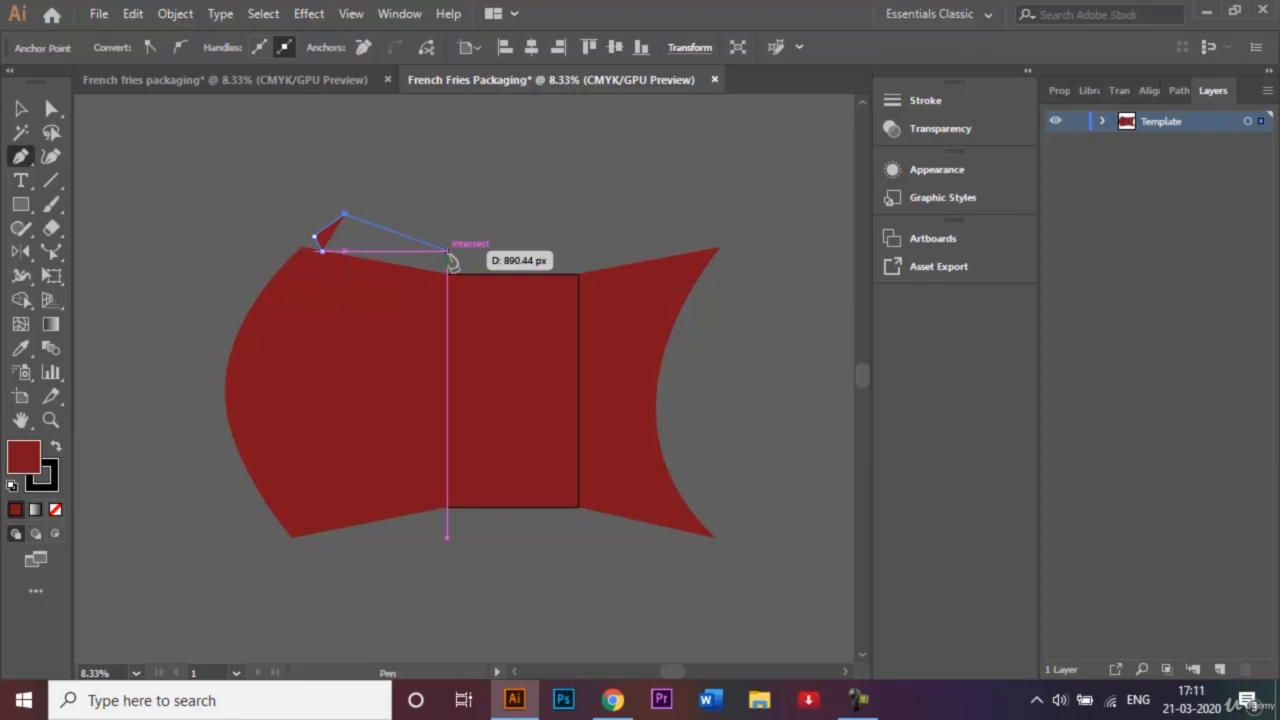
pyautogui.click(447, 251)
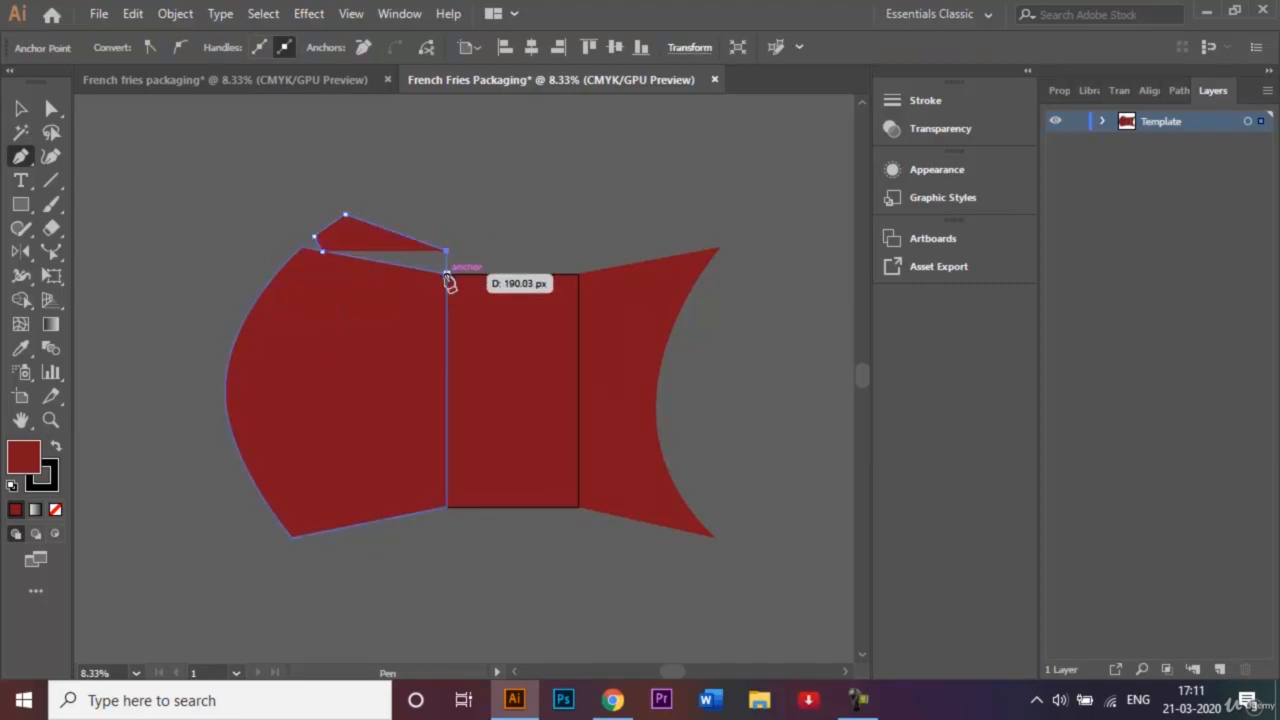
pyautogui.click(447, 275)
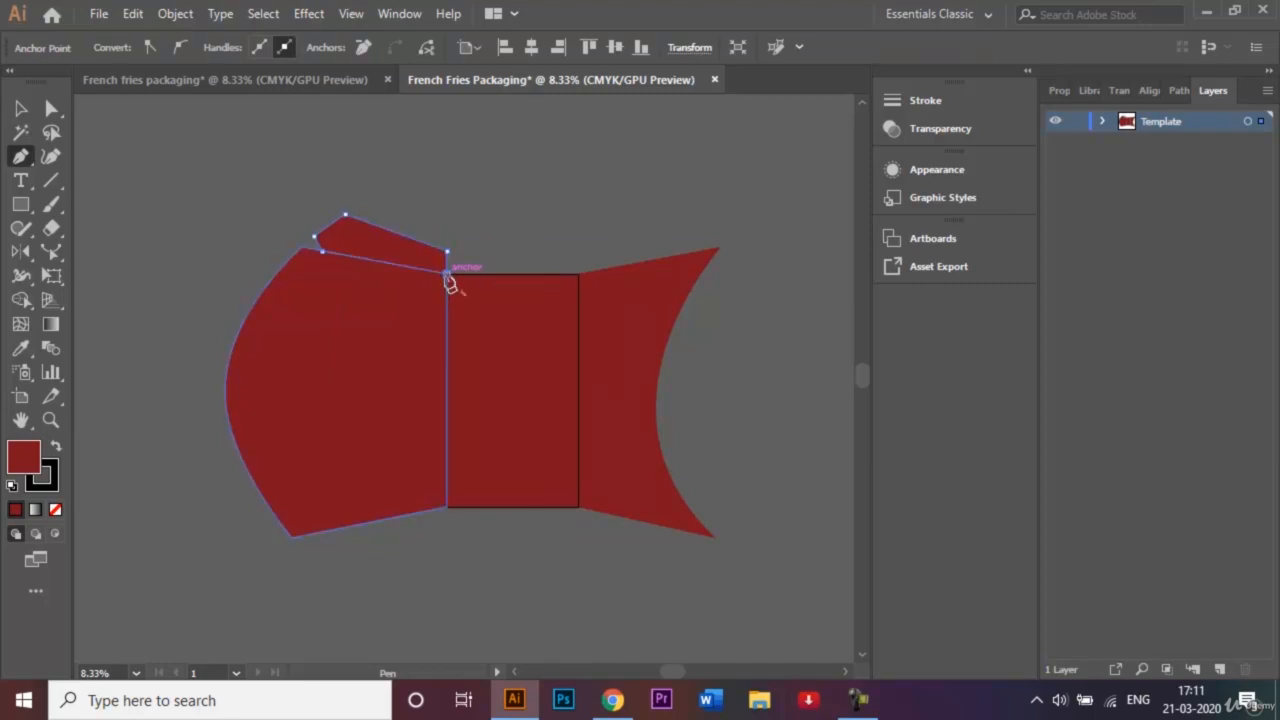
pyautogui.click(323, 253)
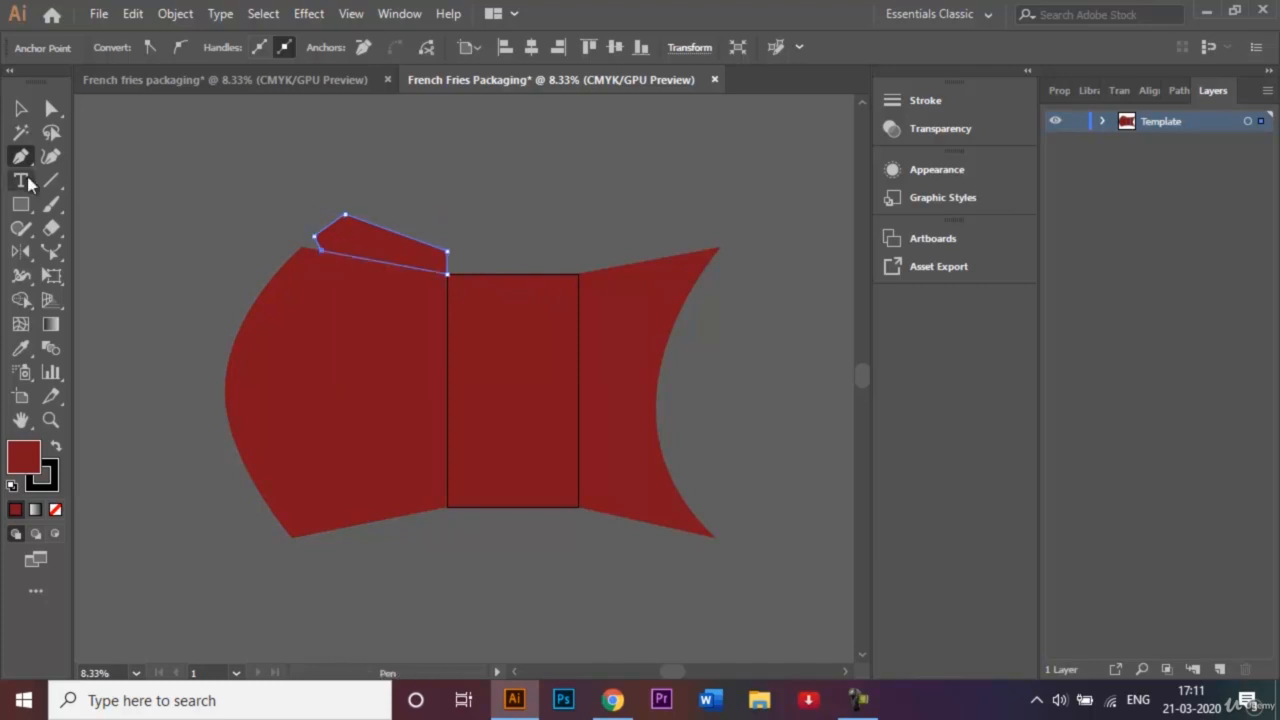
# Step: Draw a closed four-point flap along the right panel's upper edge, from the rectangle's corner to the panel's outer tip, and deselect it
pyautogui.click(579, 274)
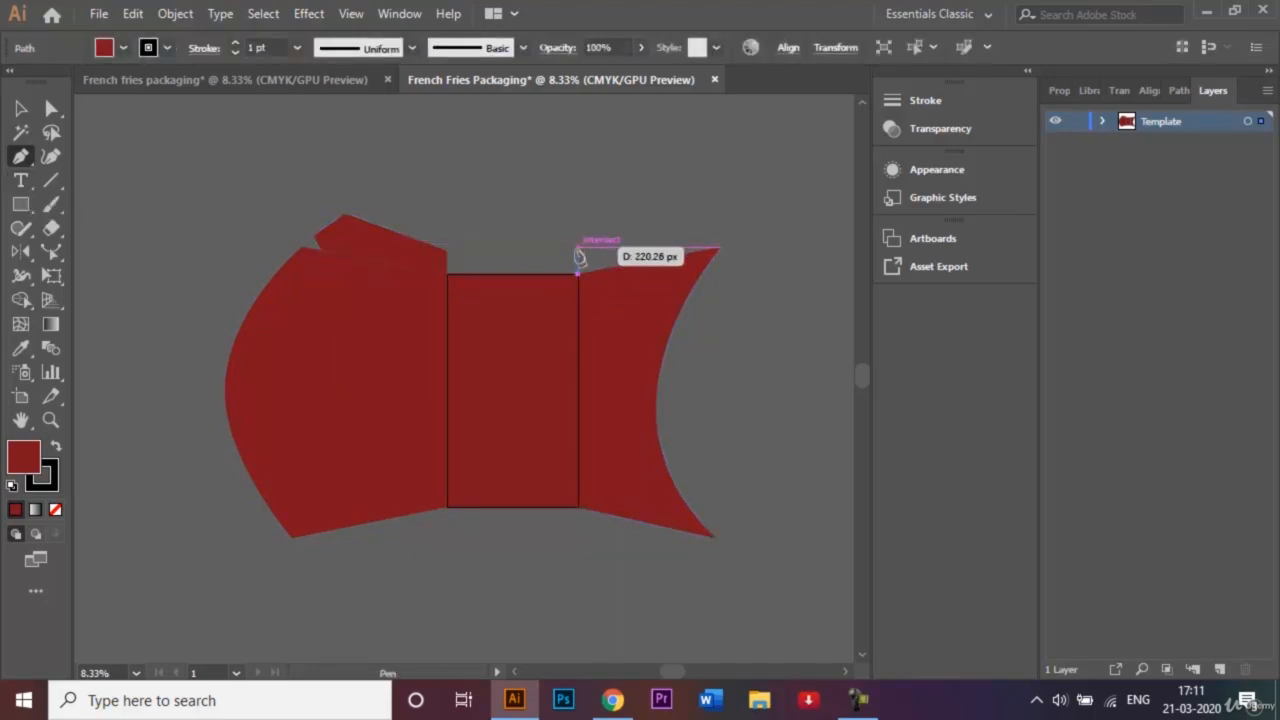
pyautogui.click(578, 247)
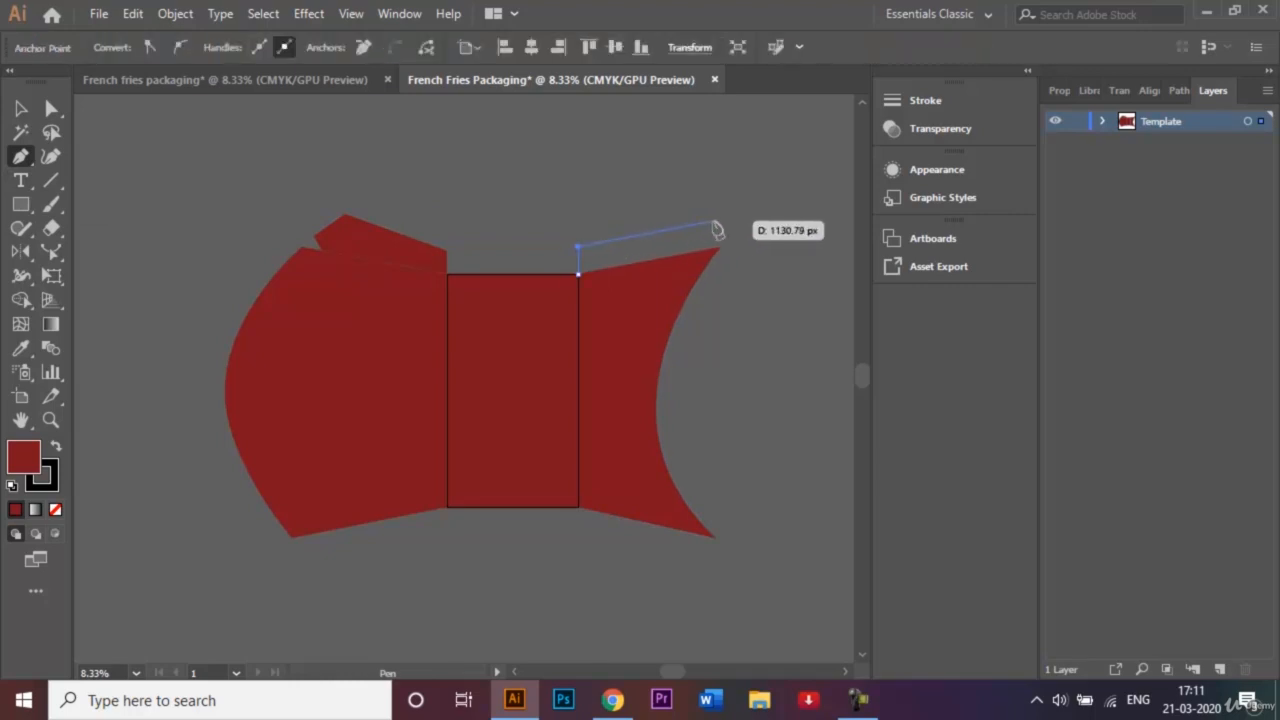
pyautogui.click(716, 219)
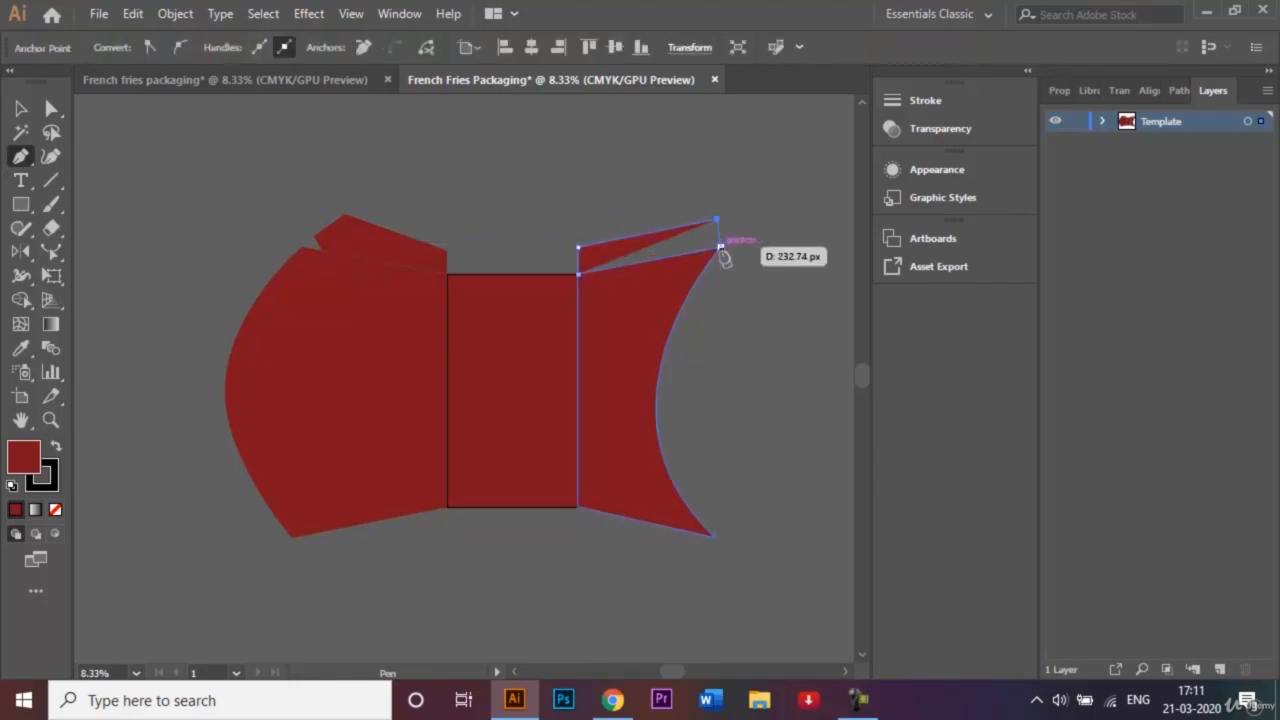
pyautogui.click(720, 247)
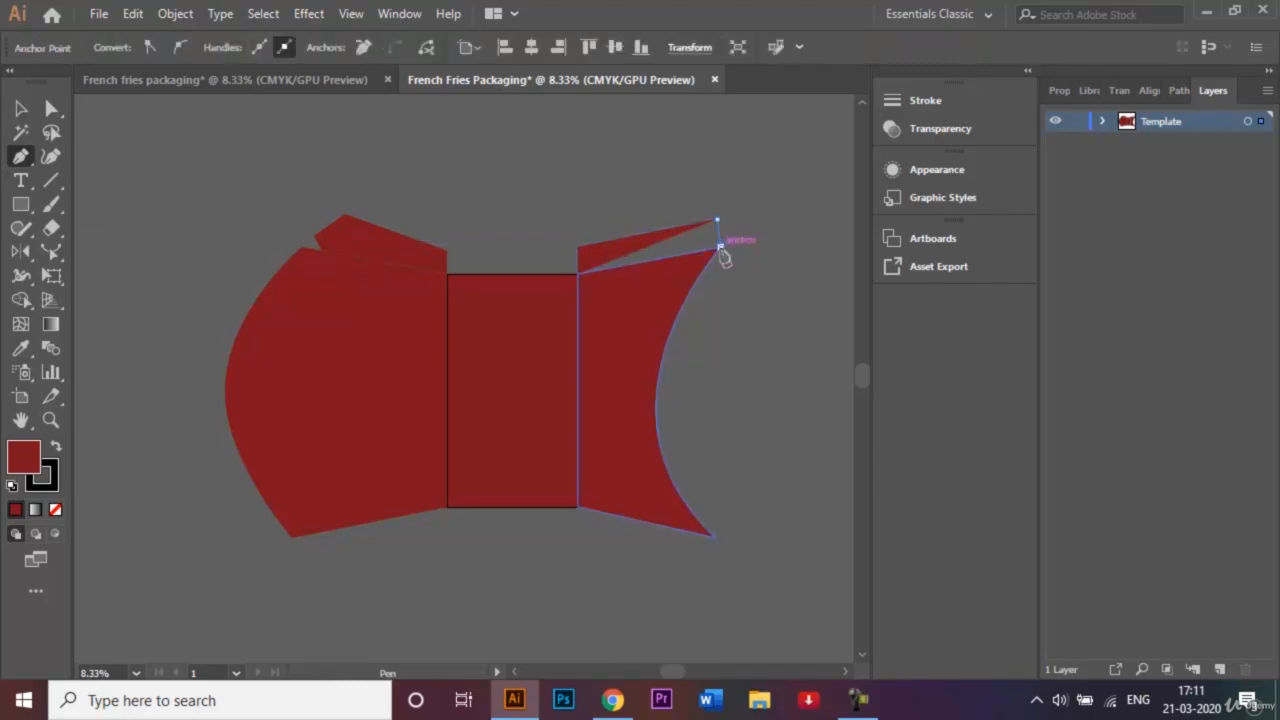
pyautogui.click(579, 273)
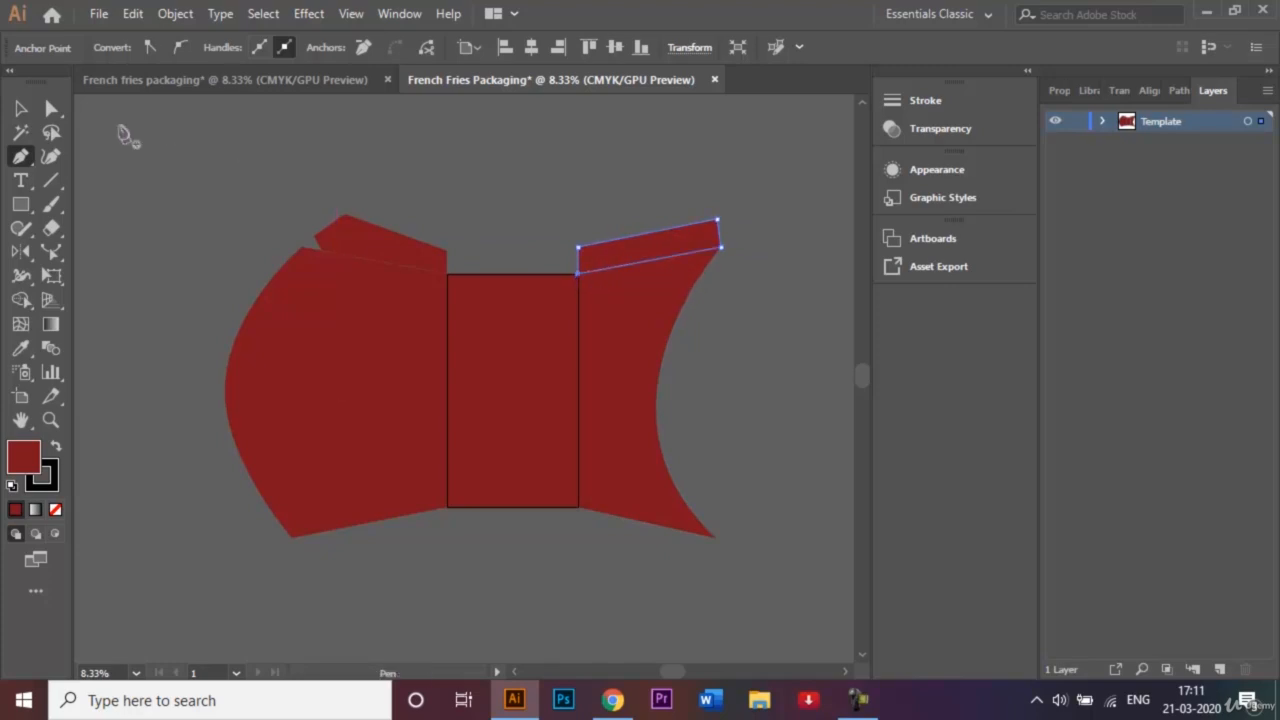
pyautogui.click(22, 110)
pyautogui.click(307, 177)
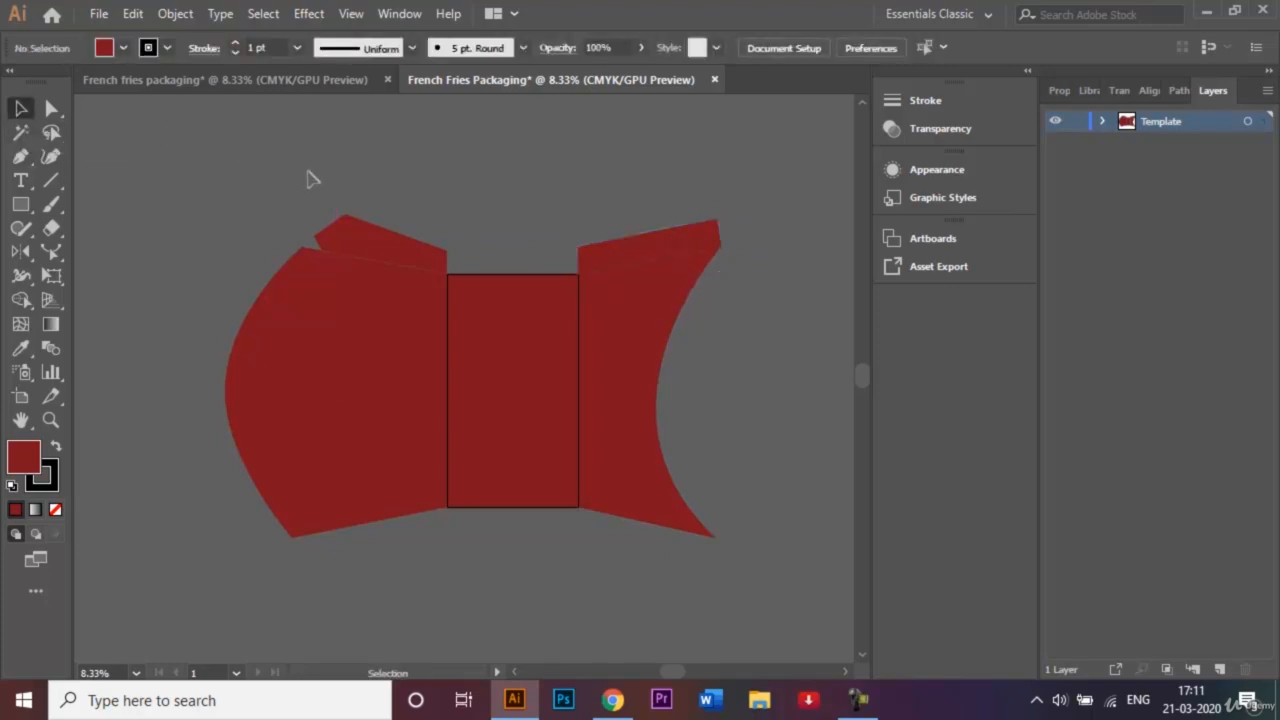
# Step: Apply the default white-to-black linear gradient to both upper flaps and dock the Gradient panel with the collapsed panels
pyautogui.click(378, 244)
pyautogui.keyDown('shift'); pyautogui.click(643, 256); pyautogui.keyUp('shift')
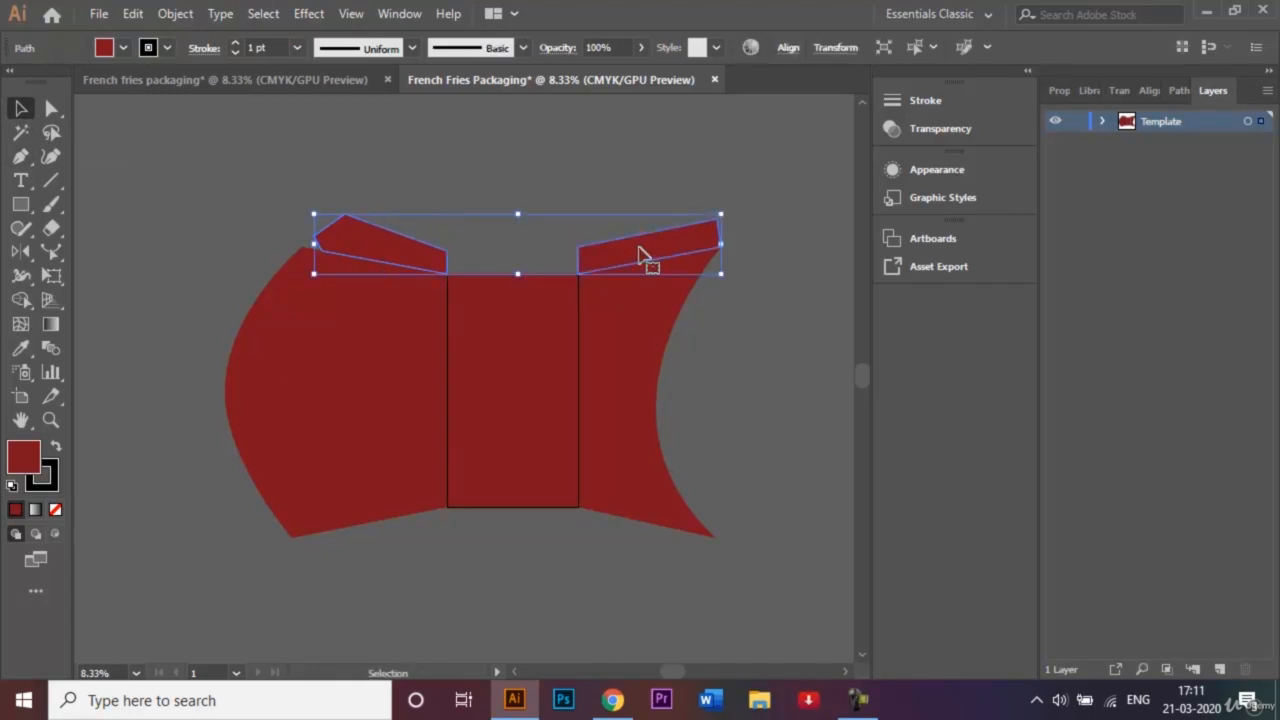
pyautogui.doubleClick(50, 324)
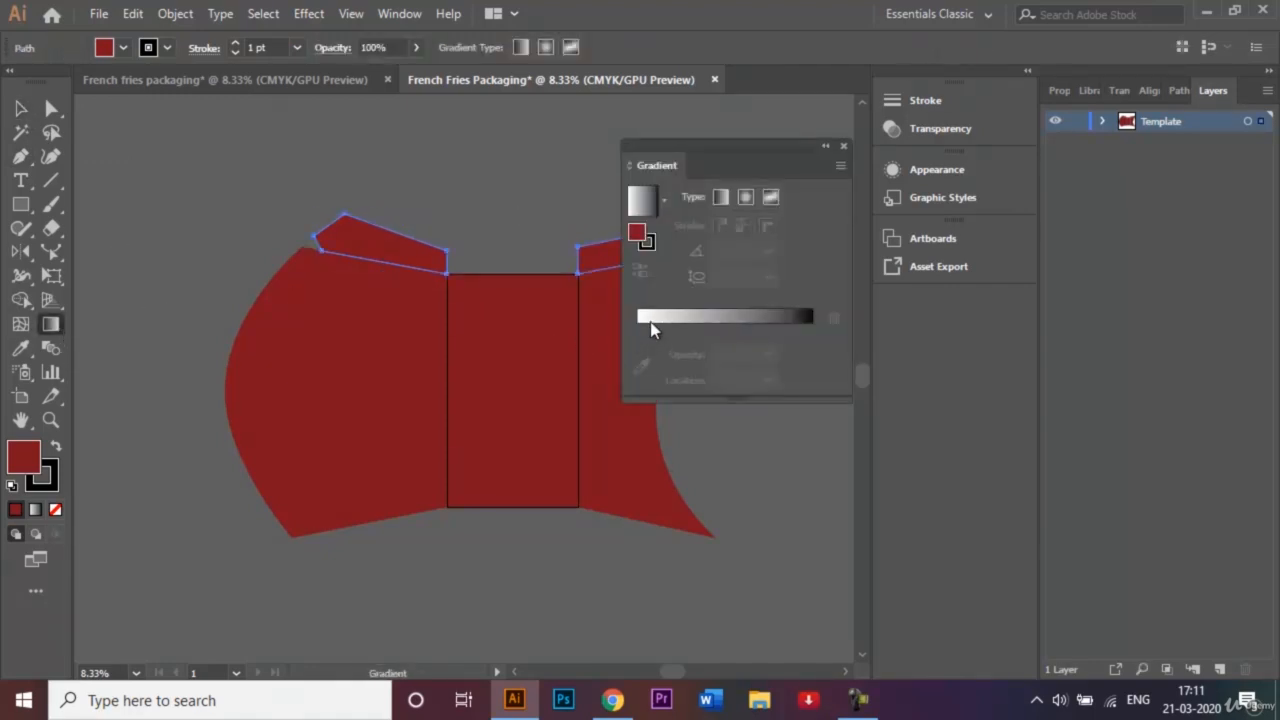
pyautogui.click(650, 322)
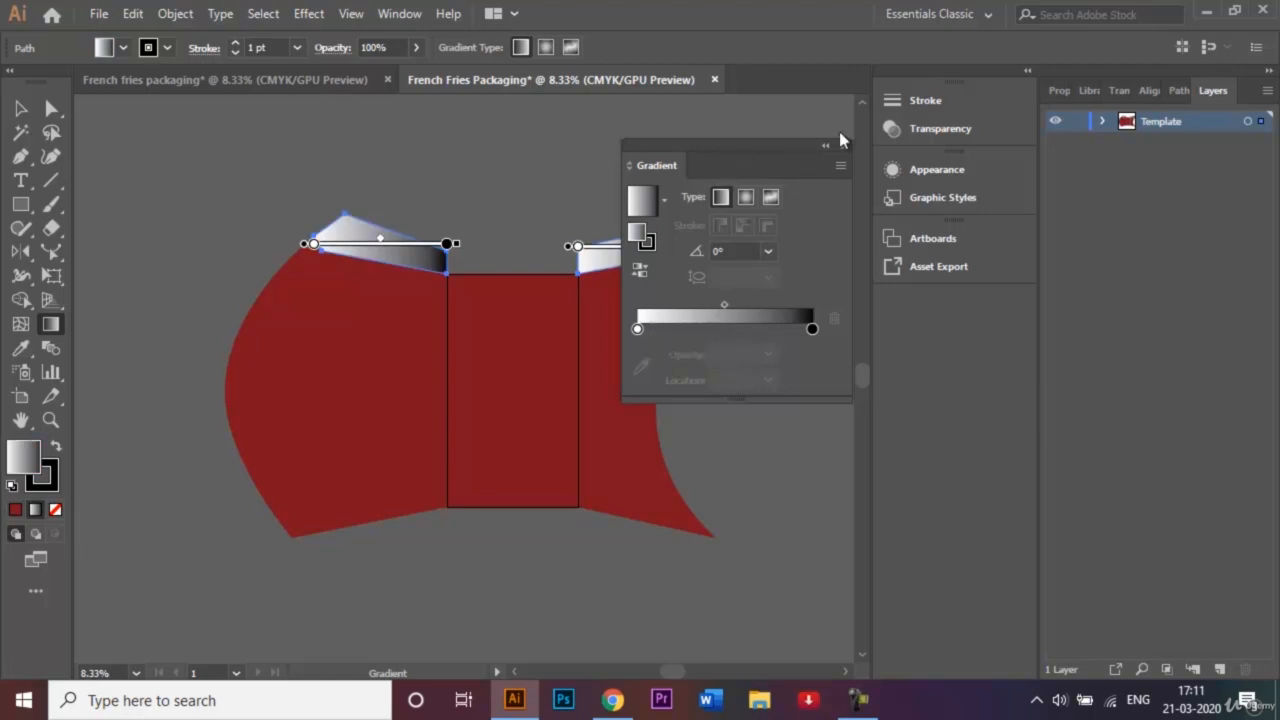
pyautogui.moveTo(763, 160); pyautogui.dragTo(980, 192)
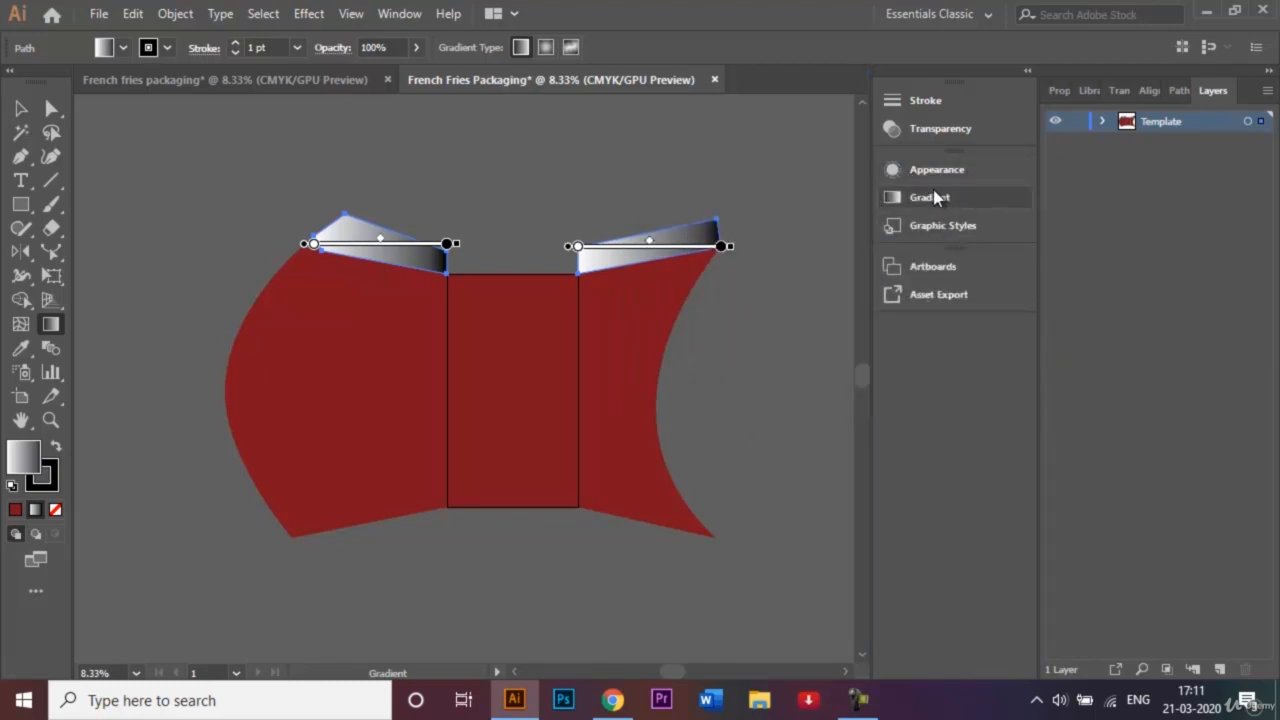
# Step: Change the flap gradient's white starting stop to the red swatch C 15, M 100, Y 90, K 10
pyautogui.click(936, 197)
pyautogui.doubleClick(656, 323)
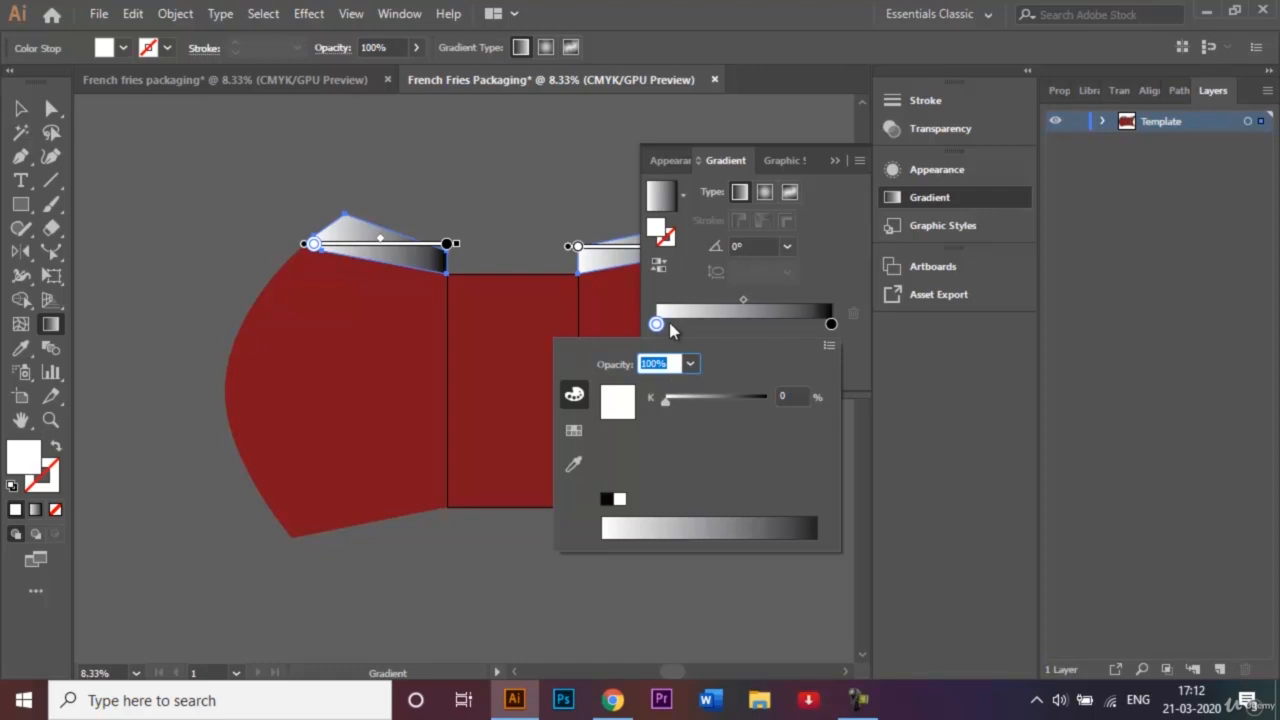
pyautogui.click(573, 430)
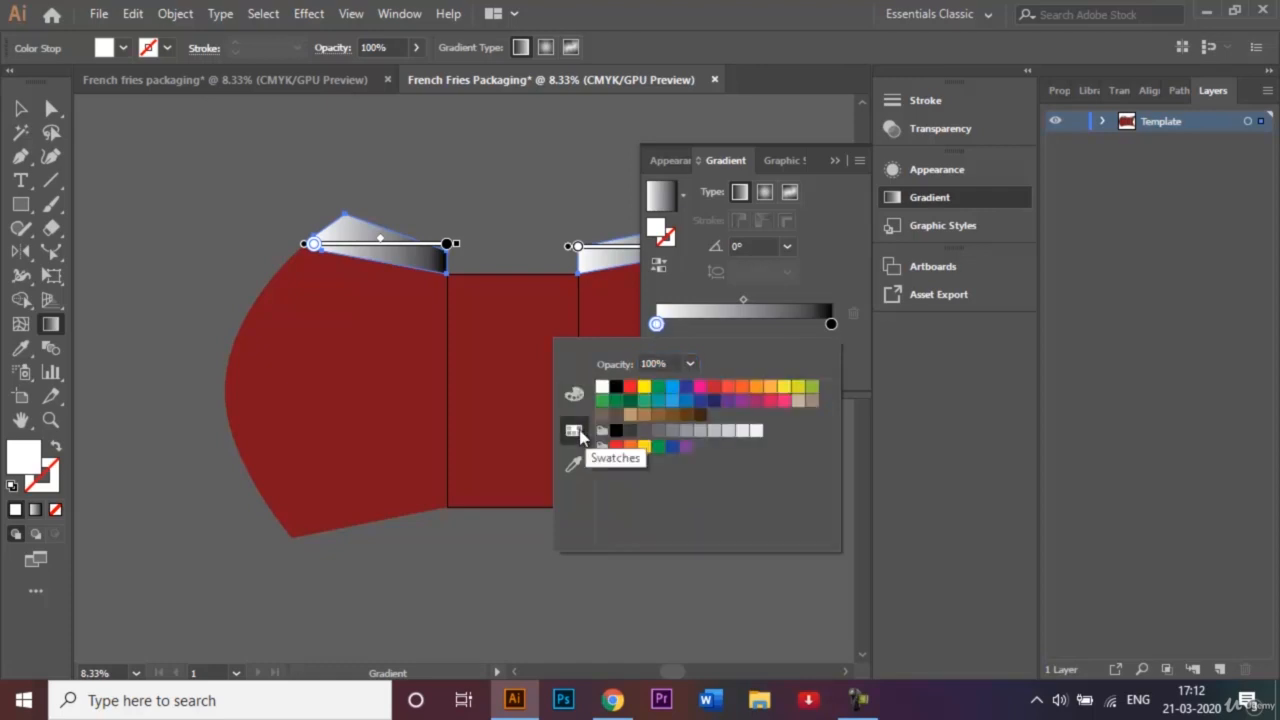
pyautogui.click(630, 388)
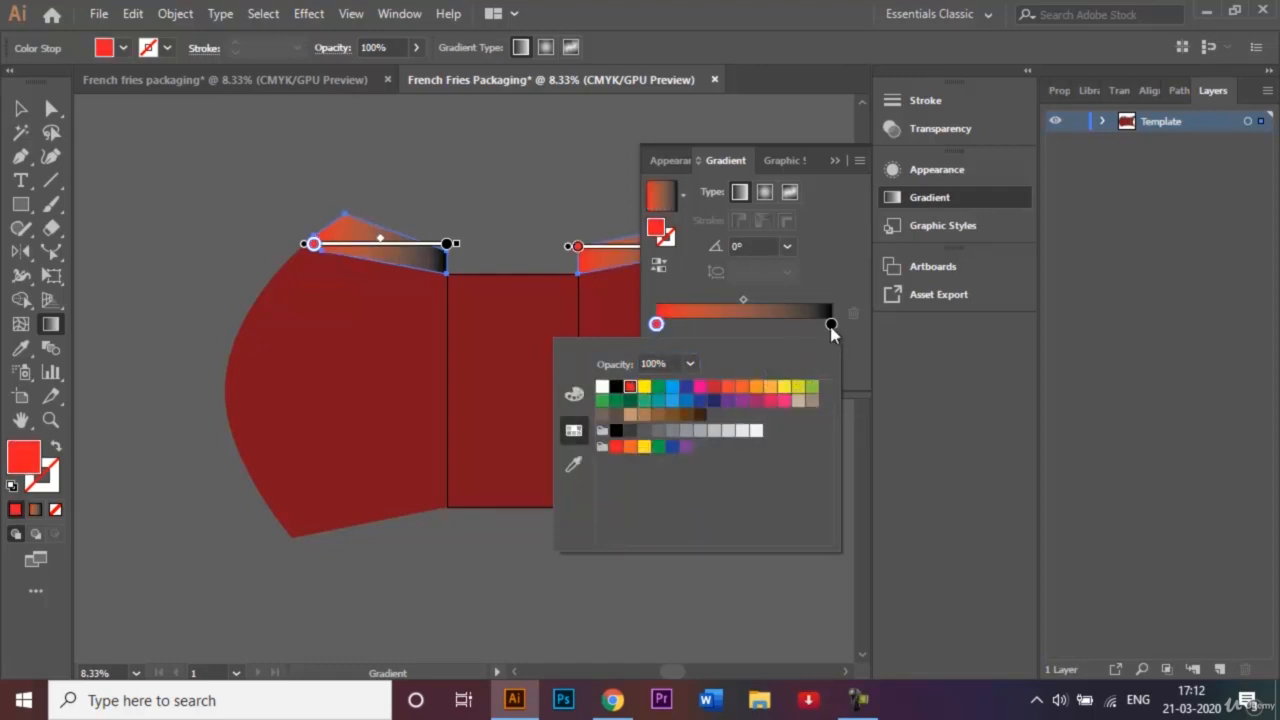
pyautogui.click(713, 387)
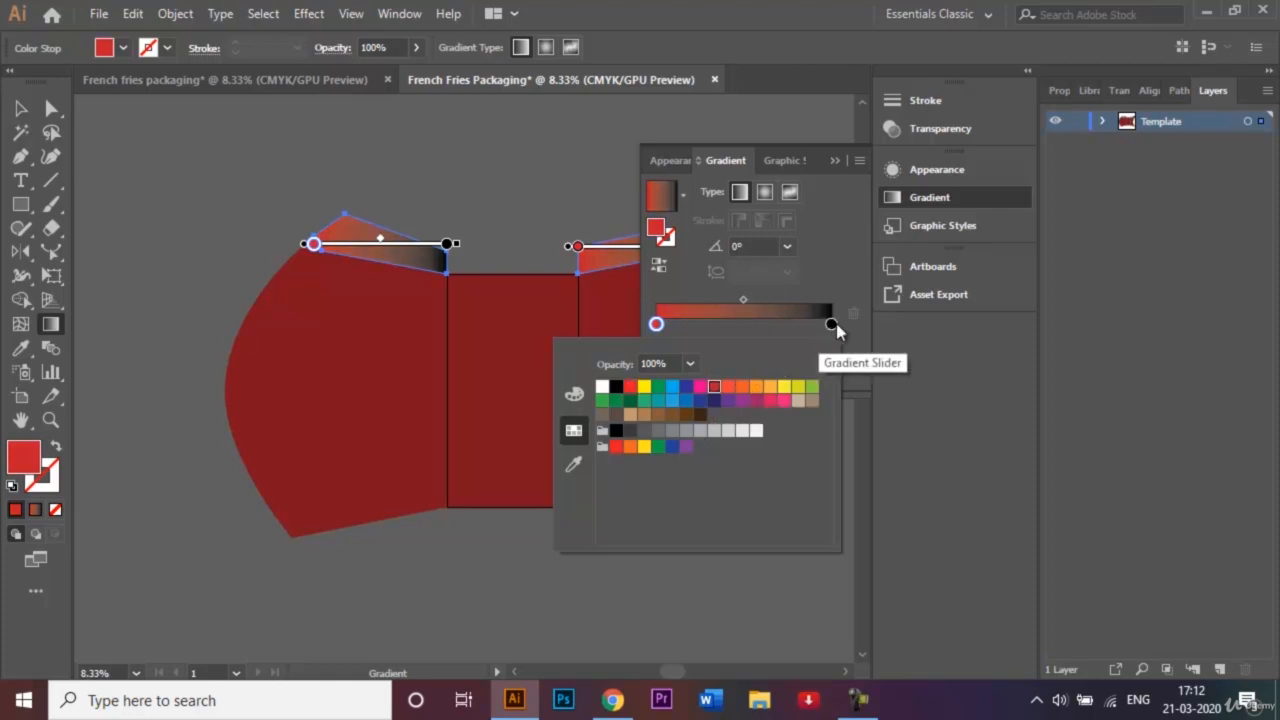
# Step: Recolour the gradient's black end stop with the same red swatch and darken it to K 60%
pyautogui.click(831, 324)
pyautogui.doubleClick(831, 324)
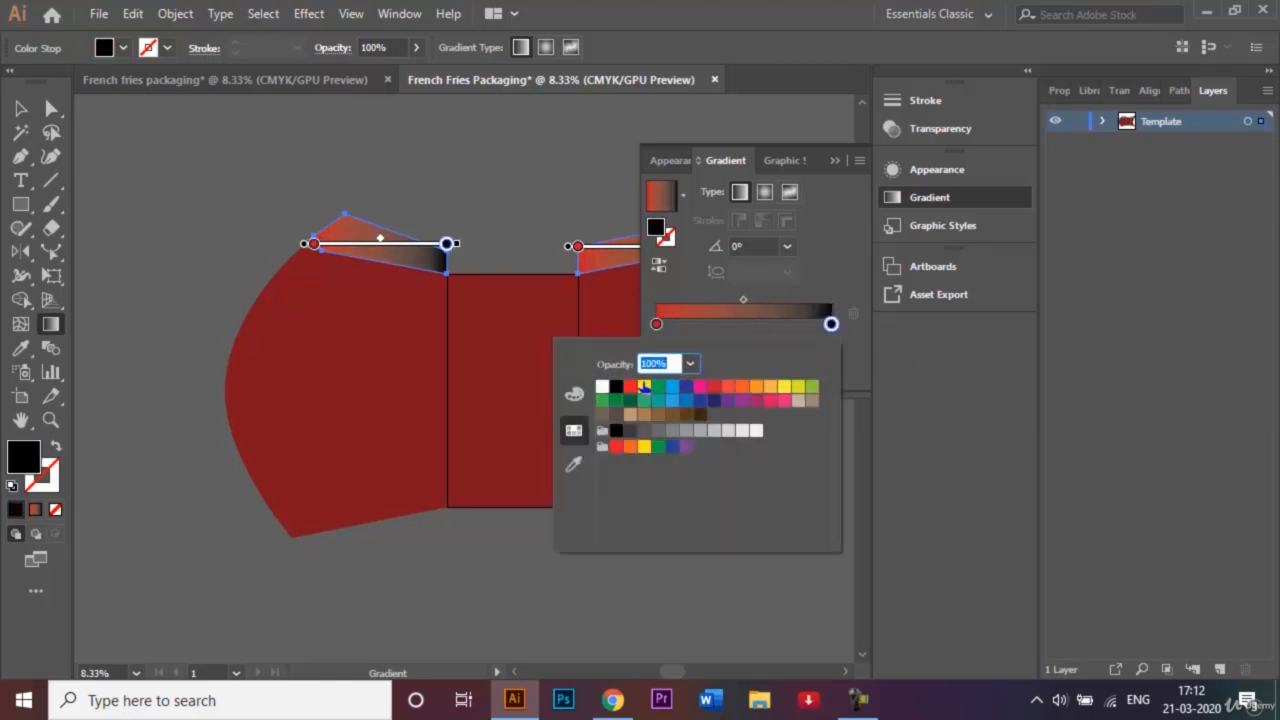
pyautogui.click(713, 388)
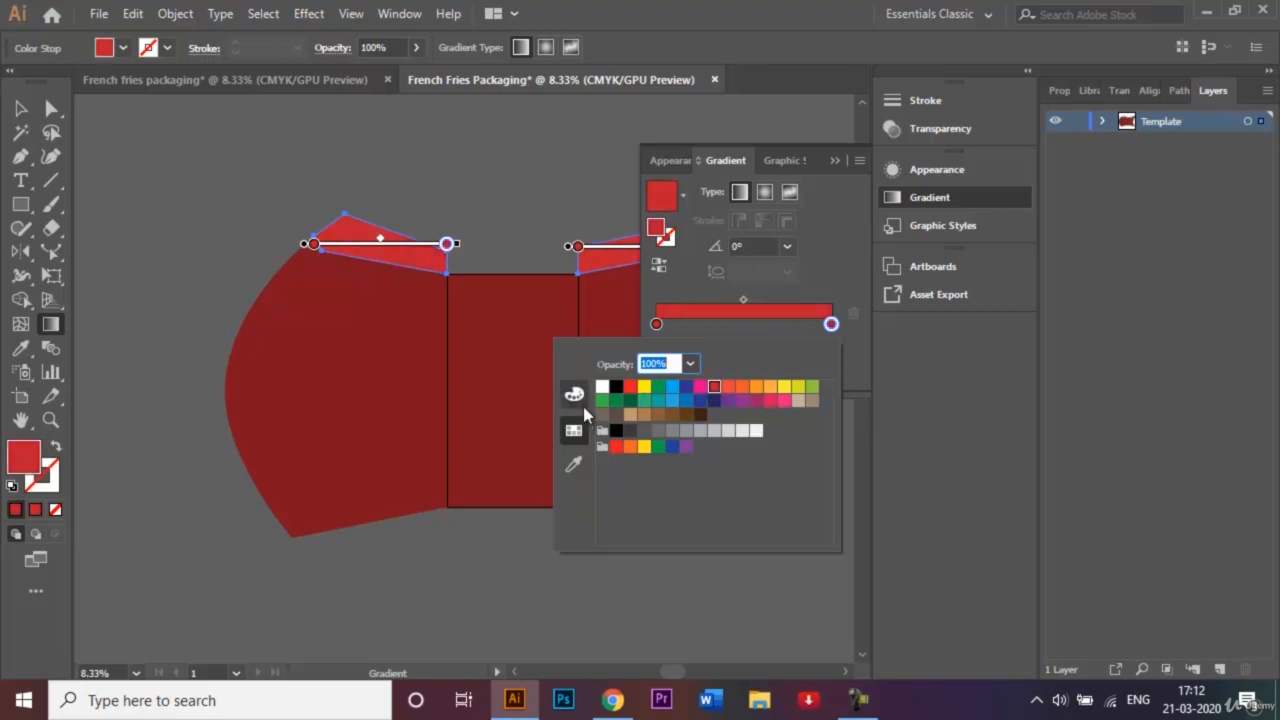
pyautogui.click(574, 393)
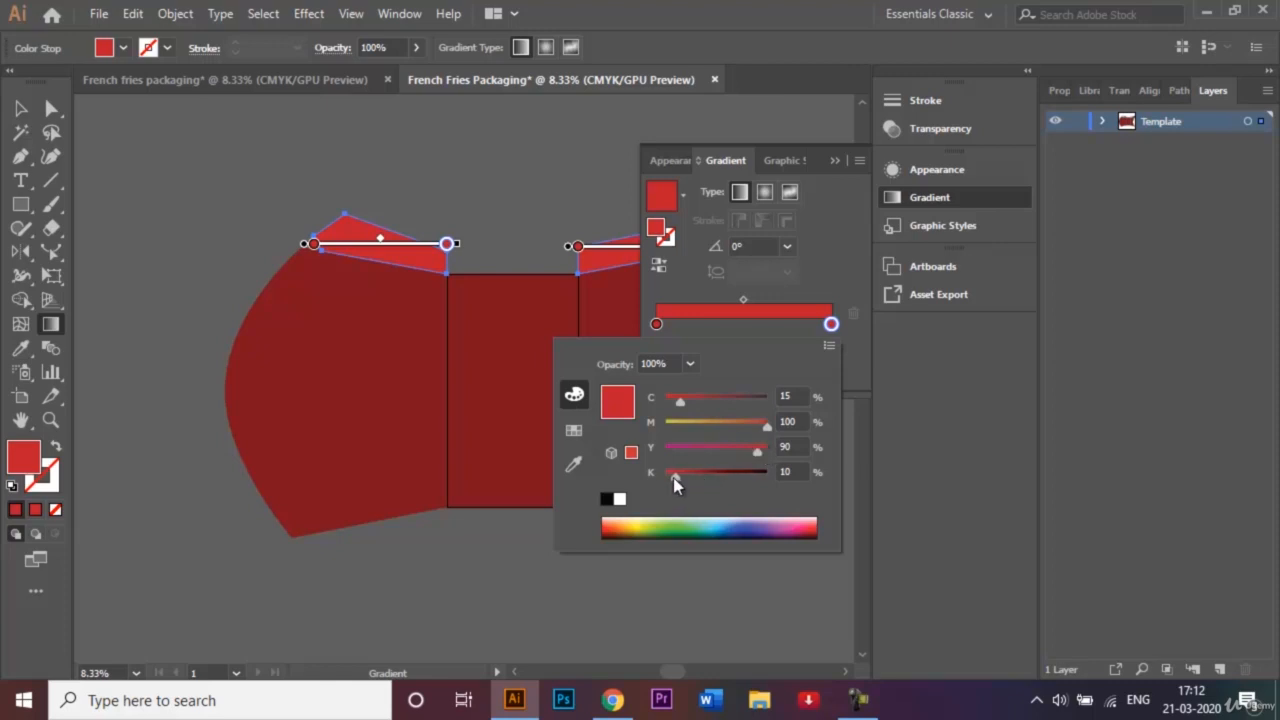
pyautogui.moveTo(684, 480); pyautogui.dragTo(727, 481)
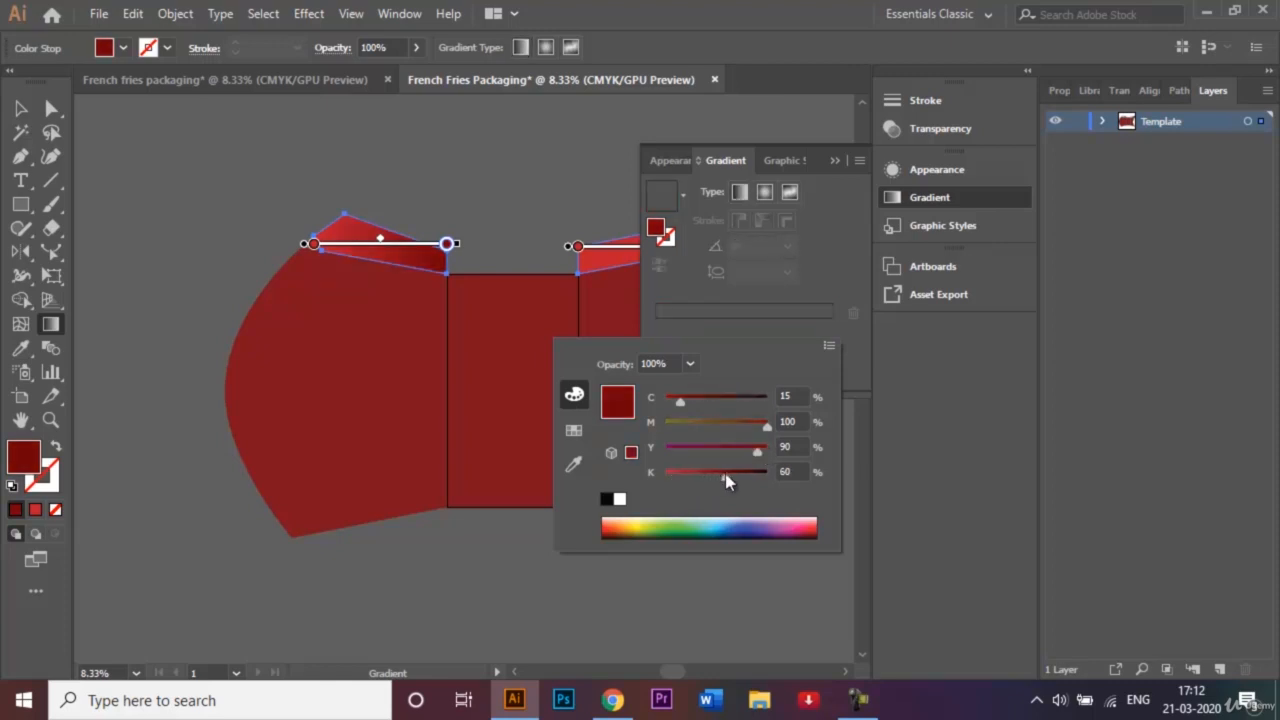
pyautogui.click(831, 160)
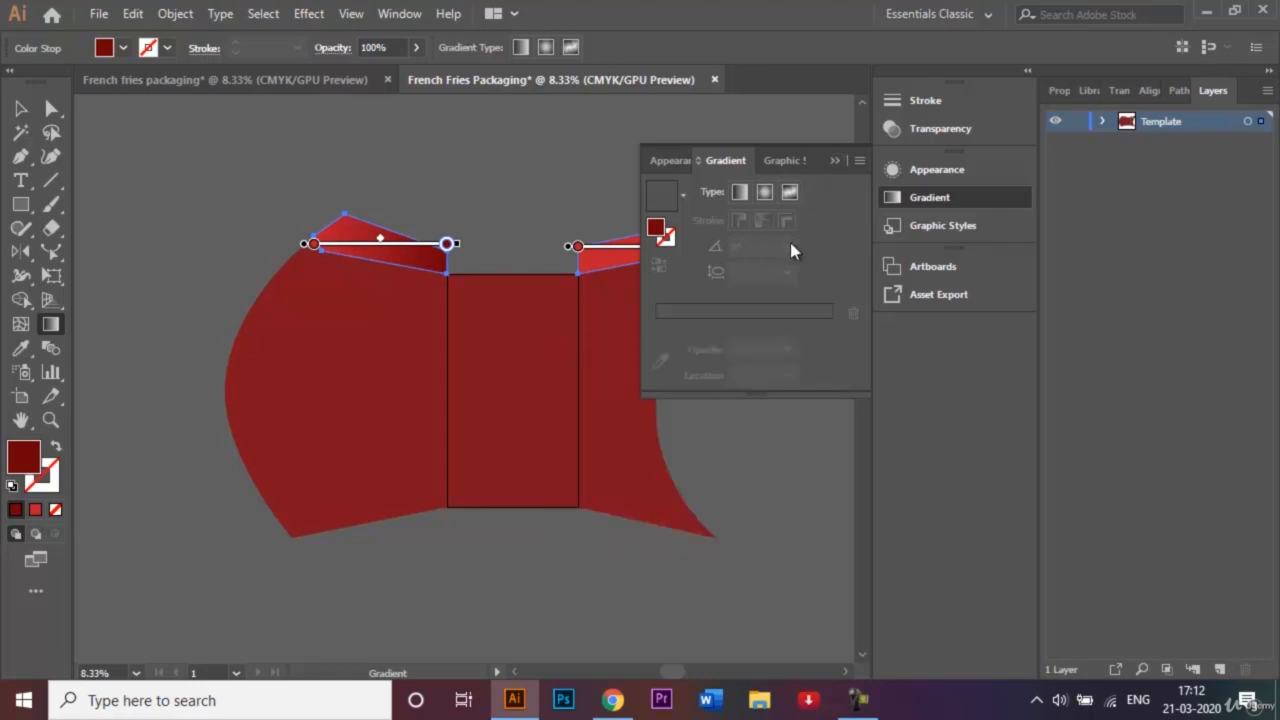
# Step: Select only the upper-right flap and set its linear gradient angle to 45°
pyautogui.click(838, 160)
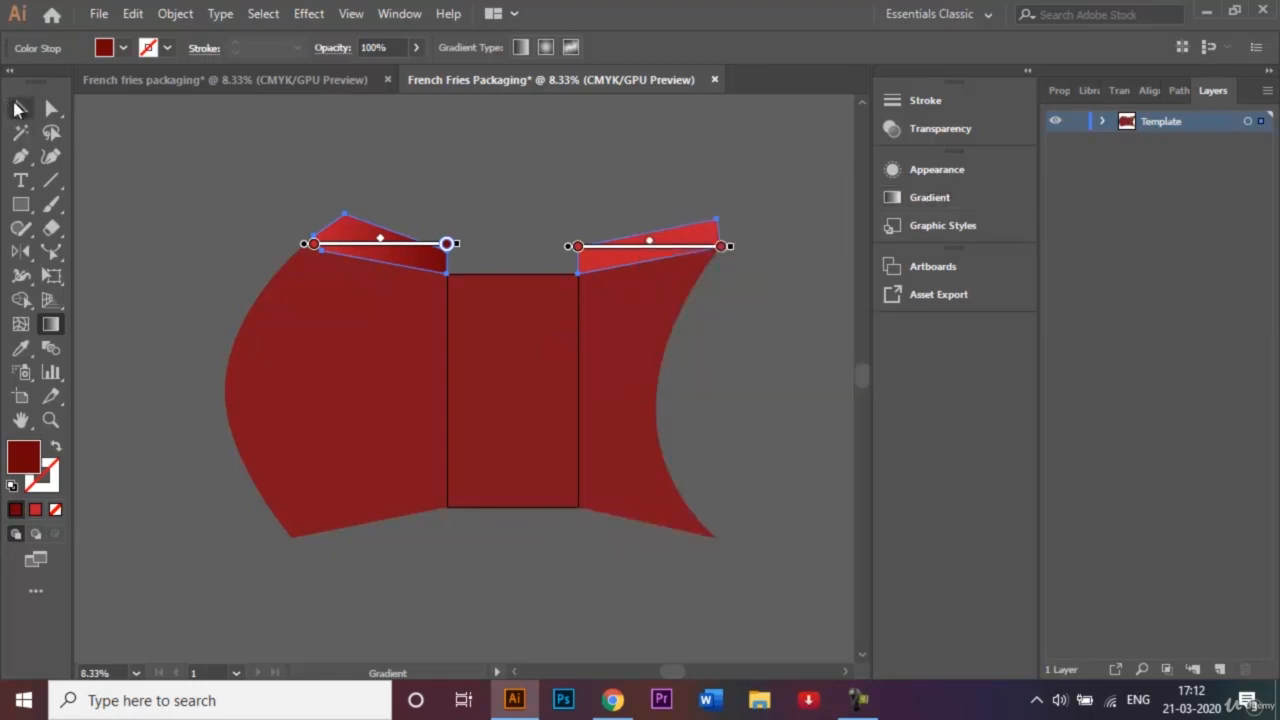
pyautogui.click(20, 108)
pyautogui.click(157, 163)
pyautogui.click(605, 258)
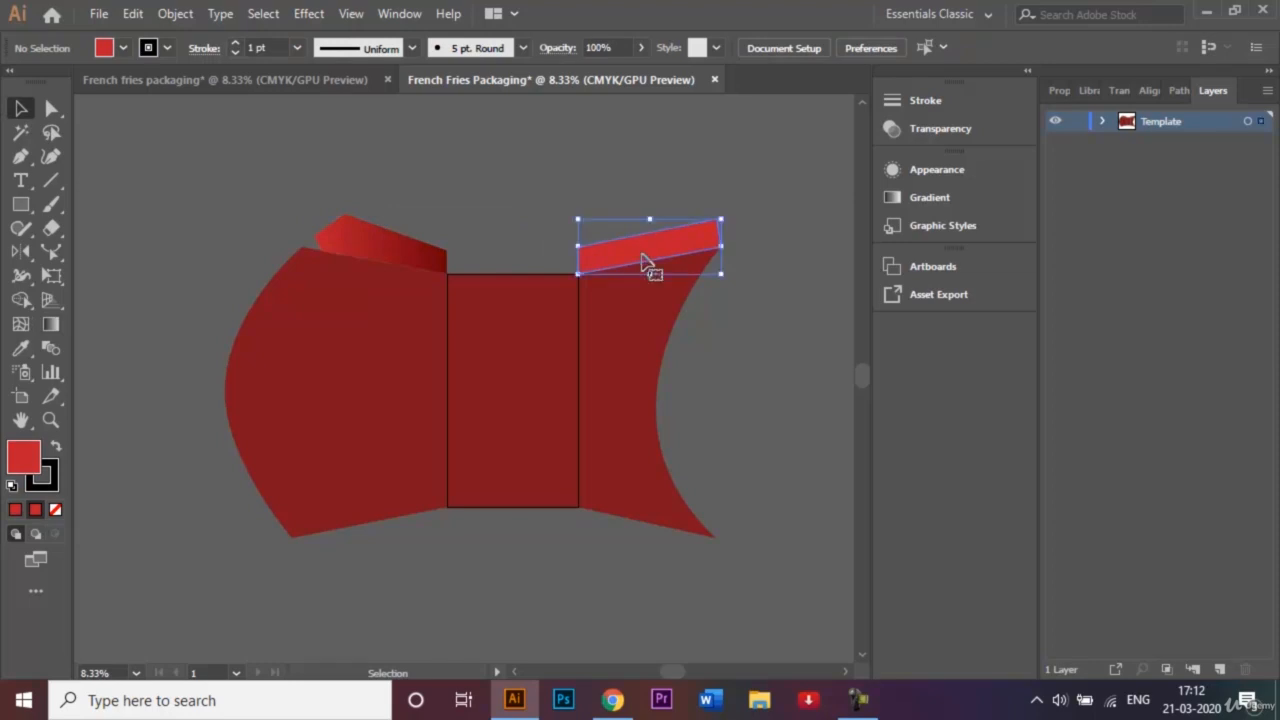
pyautogui.doubleClick(50, 324)
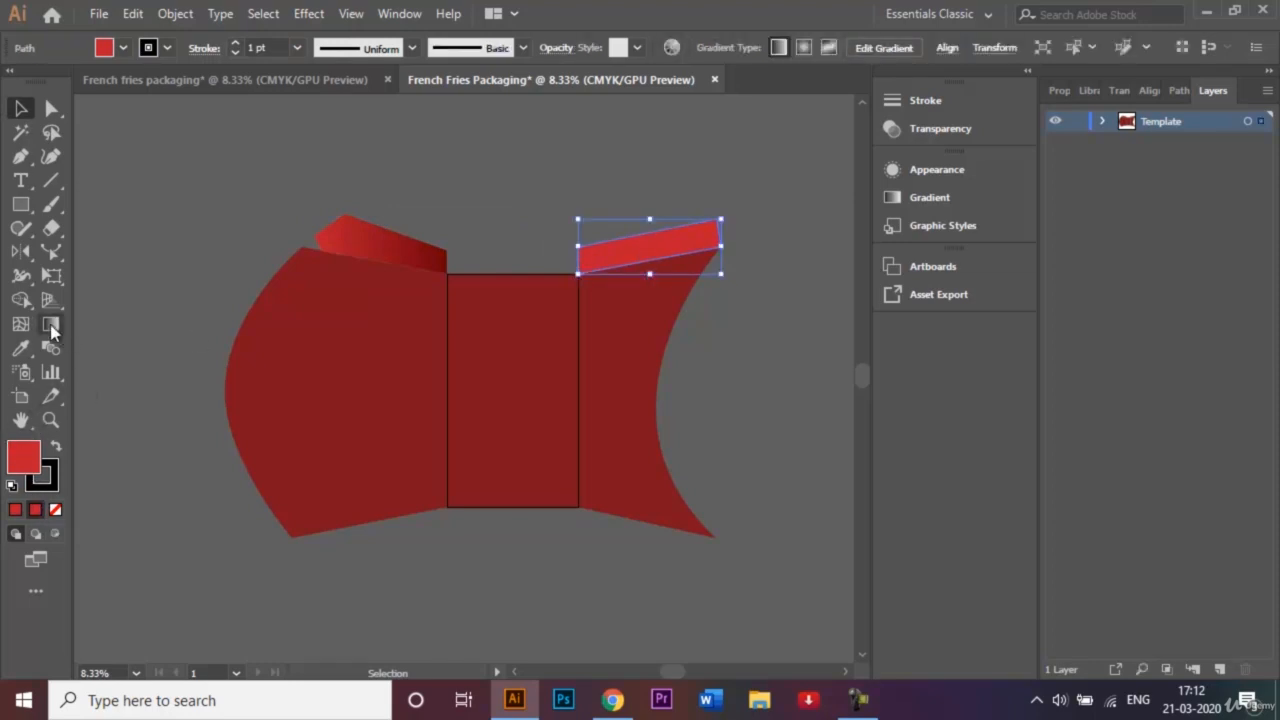
pyautogui.click(788, 247)
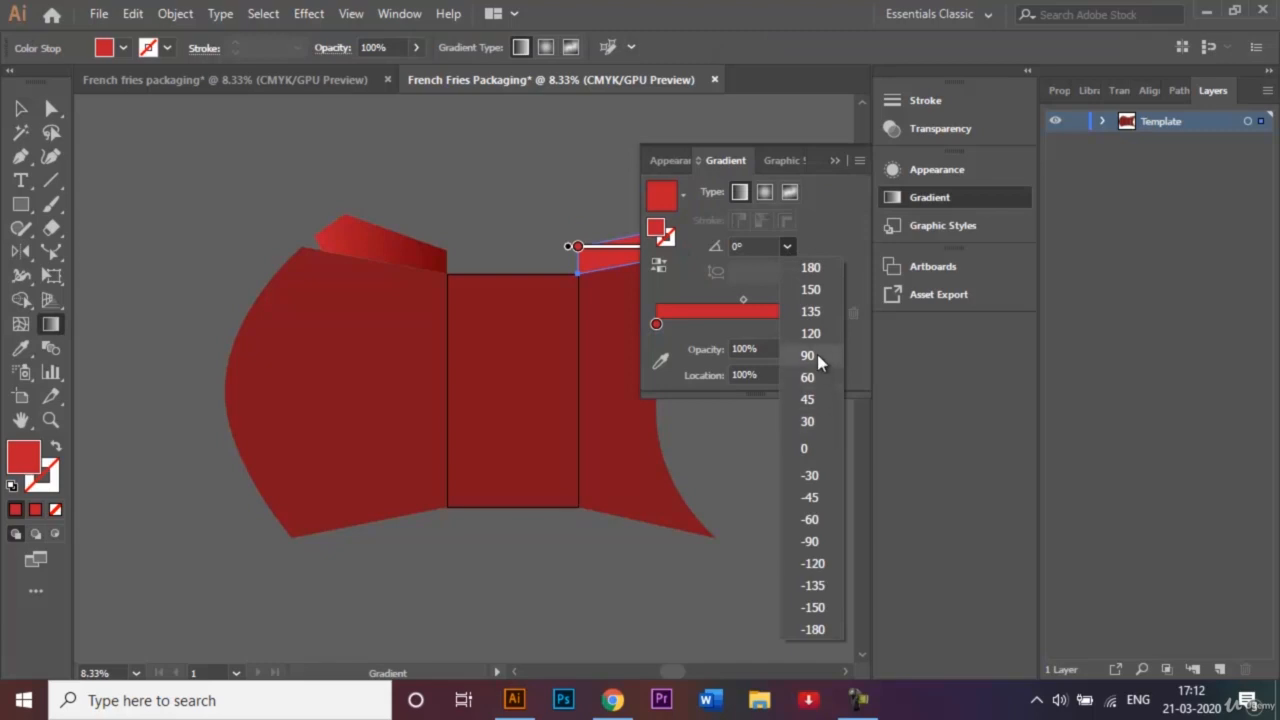
pyautogui.click(808, 400)
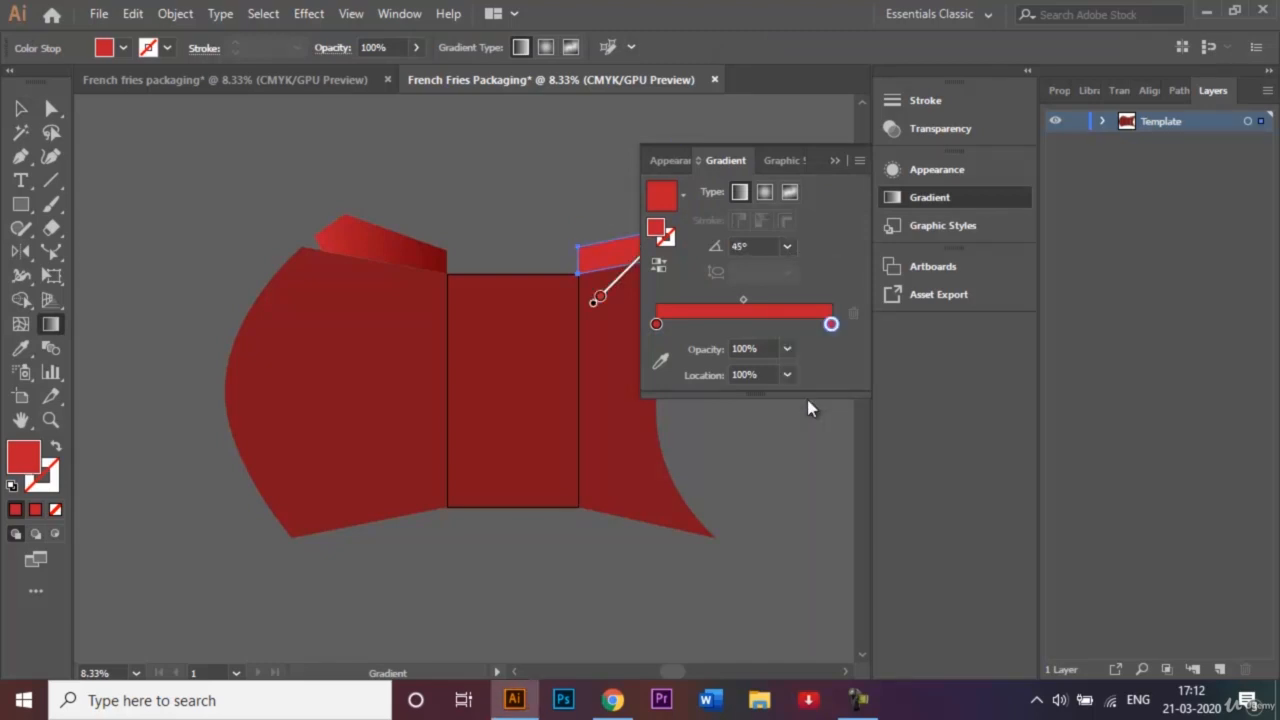
# Step: Darken the upper-right flap gradient's end stop to K 62%, close the floating Gradient panel and deselect the flap
pyautogui.moveTo(822, 157); pyautogui.dragTo(850, 366)
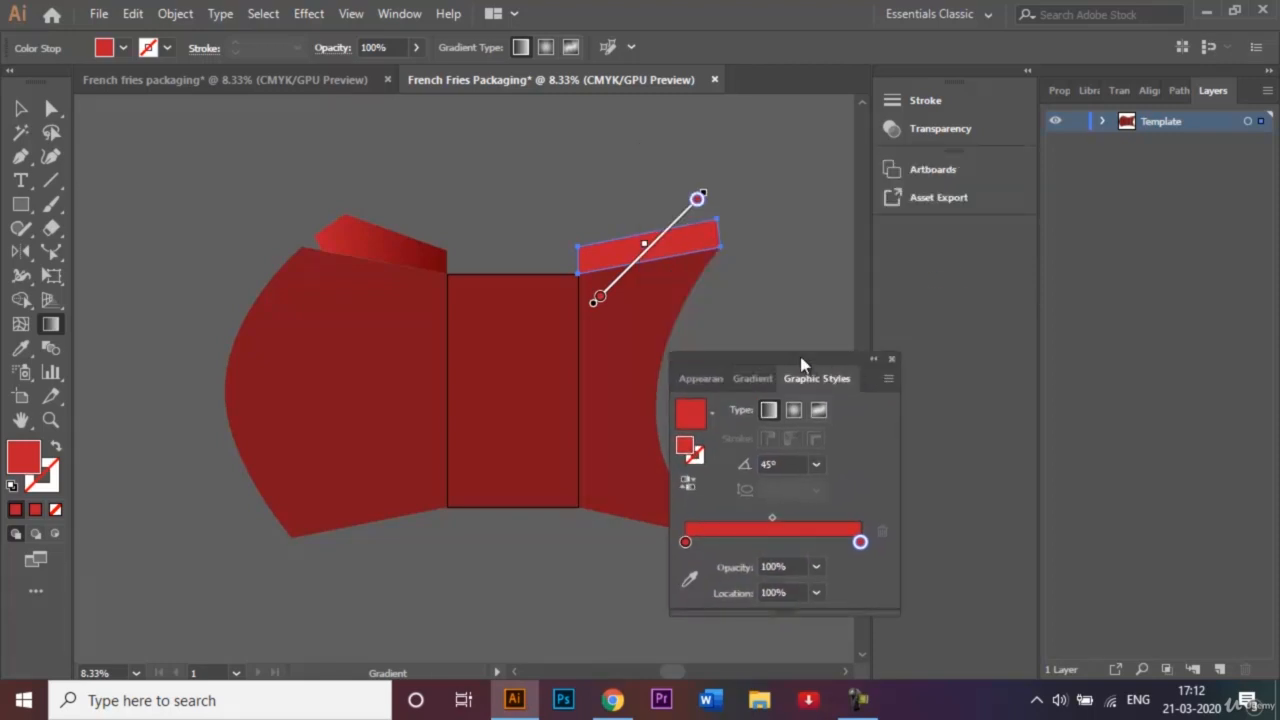
pyautogui.click(803, 372)
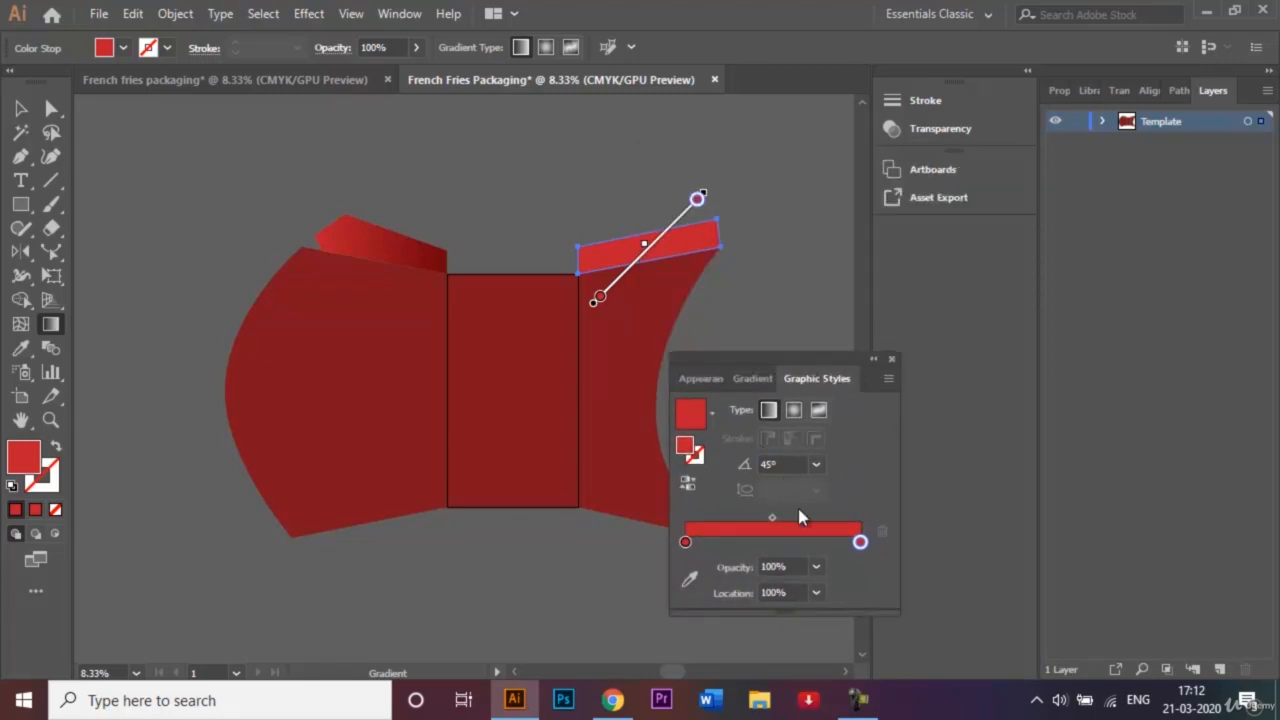
pyautogui.click(750, 379)
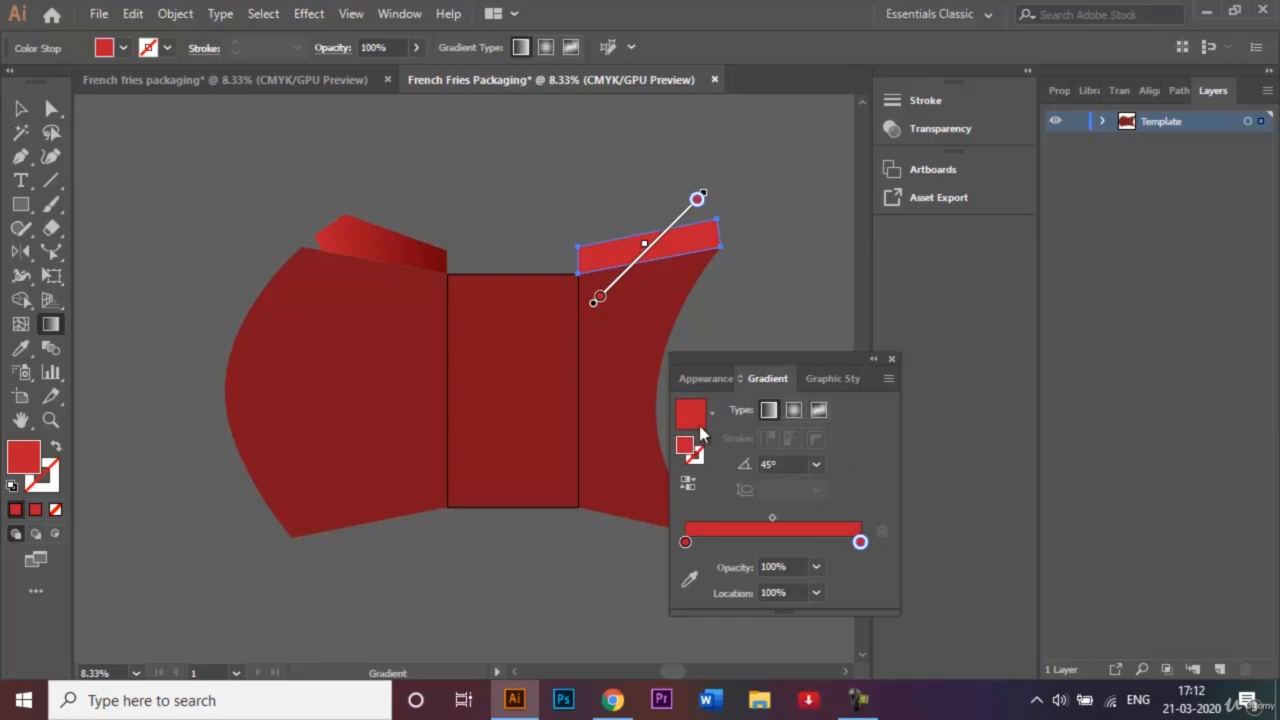
pyautogui.doubleClick(860, 543)
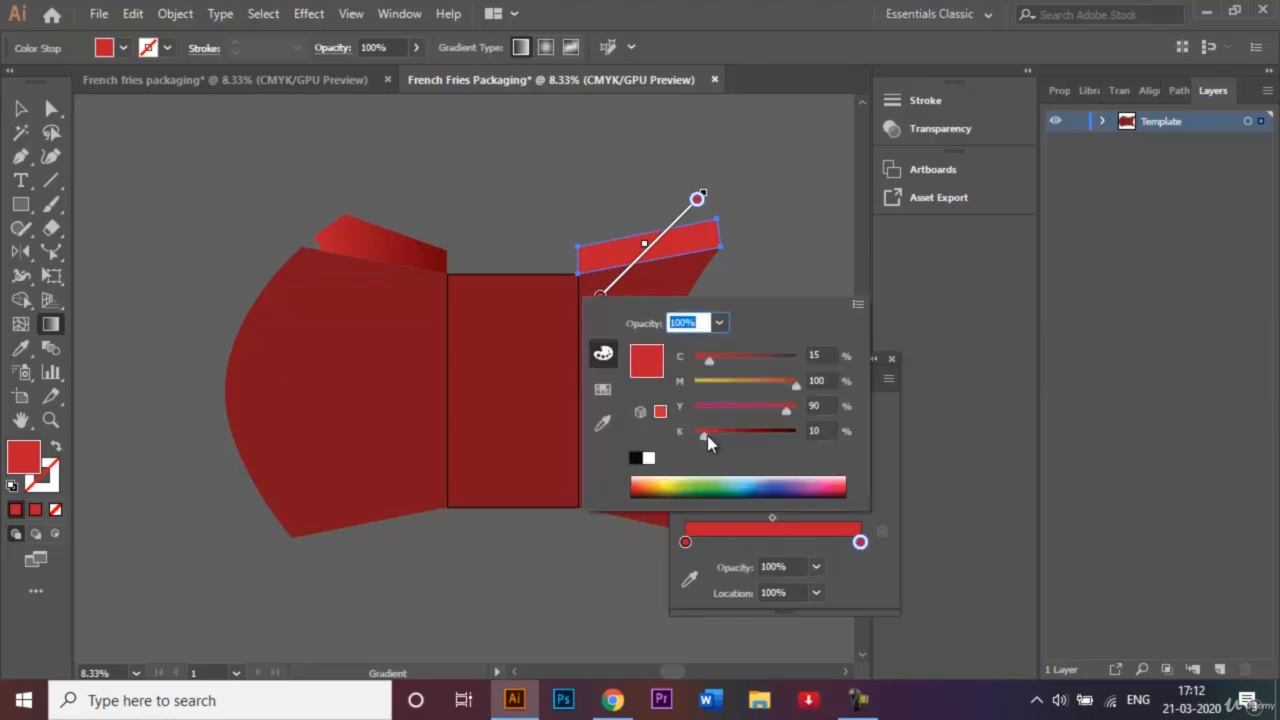
pyautogui.moveTo(707, 435); pyautogui.dragTo(758, 437)
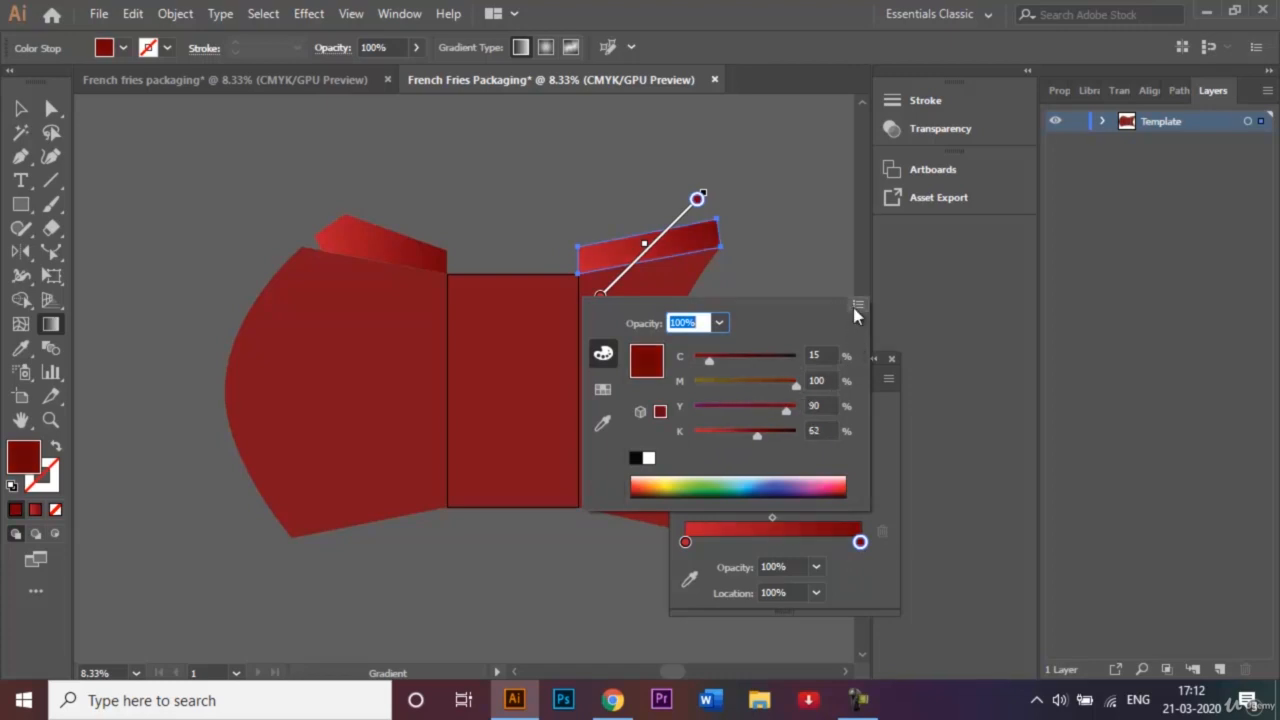
pyautogui.click(920, 452)
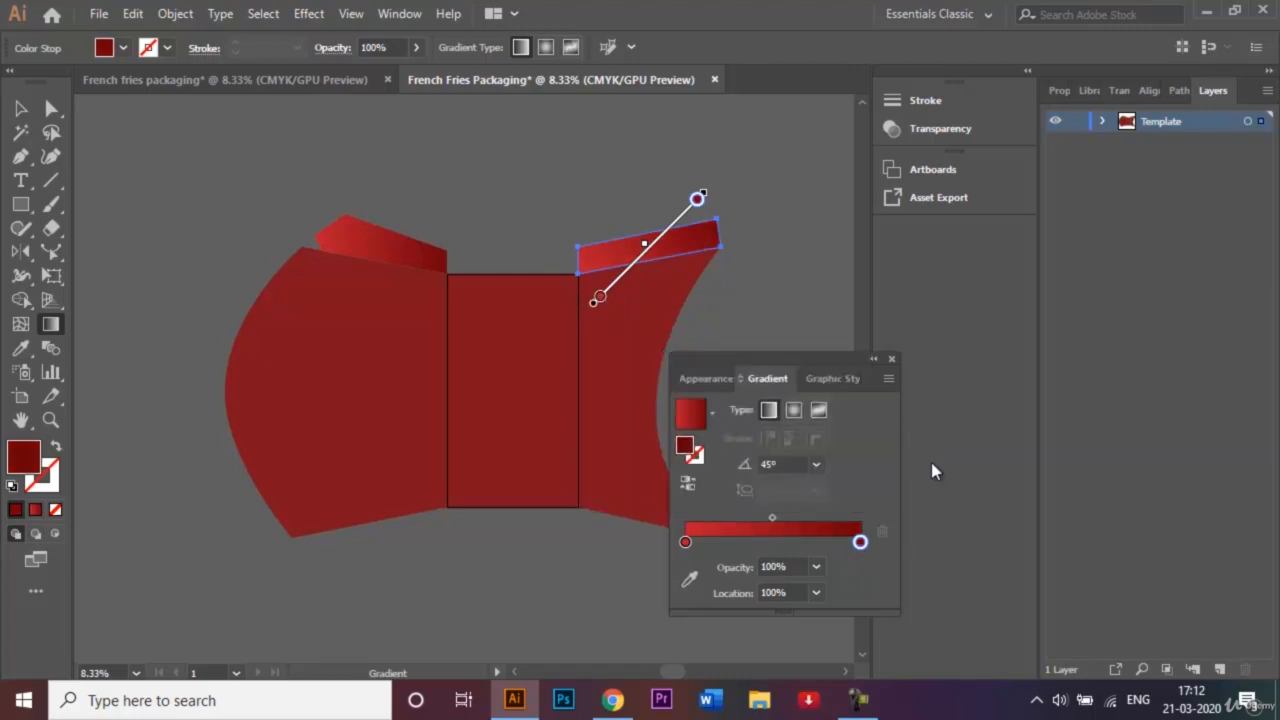
pyautogui.click(892, 360)
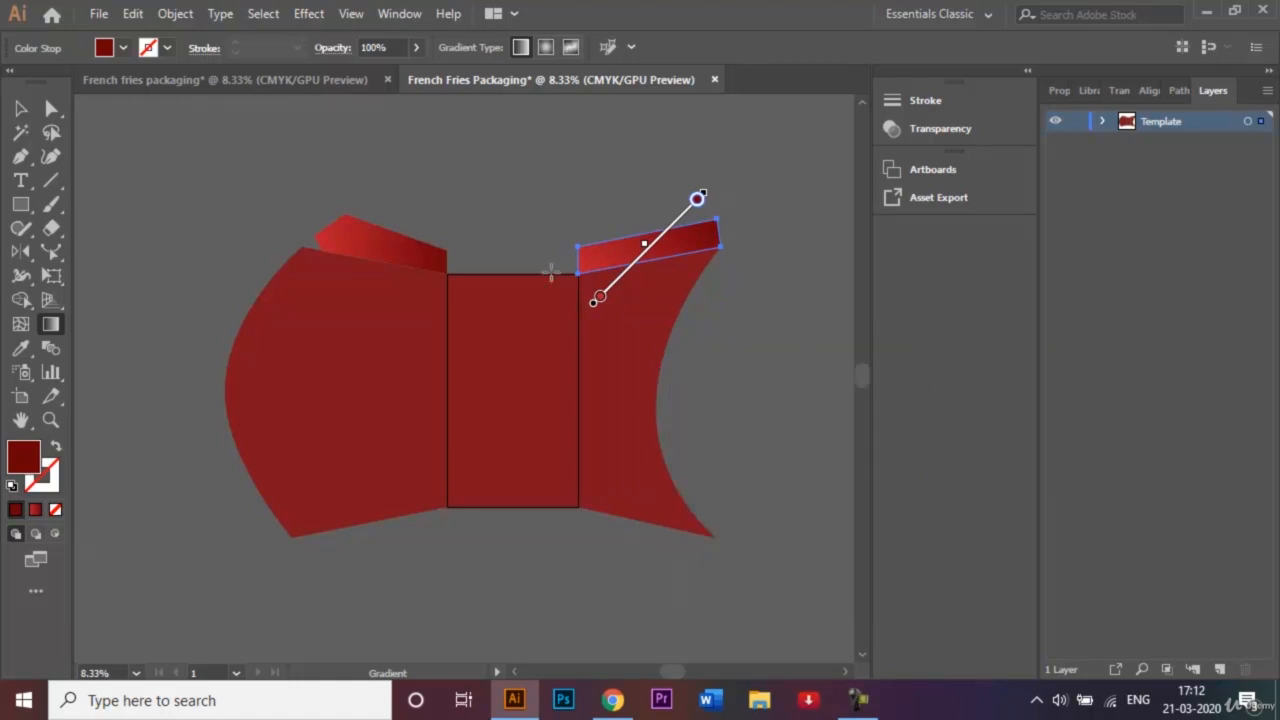
pyautogui.click(20, 108)
pyautogui.click(338, 193)
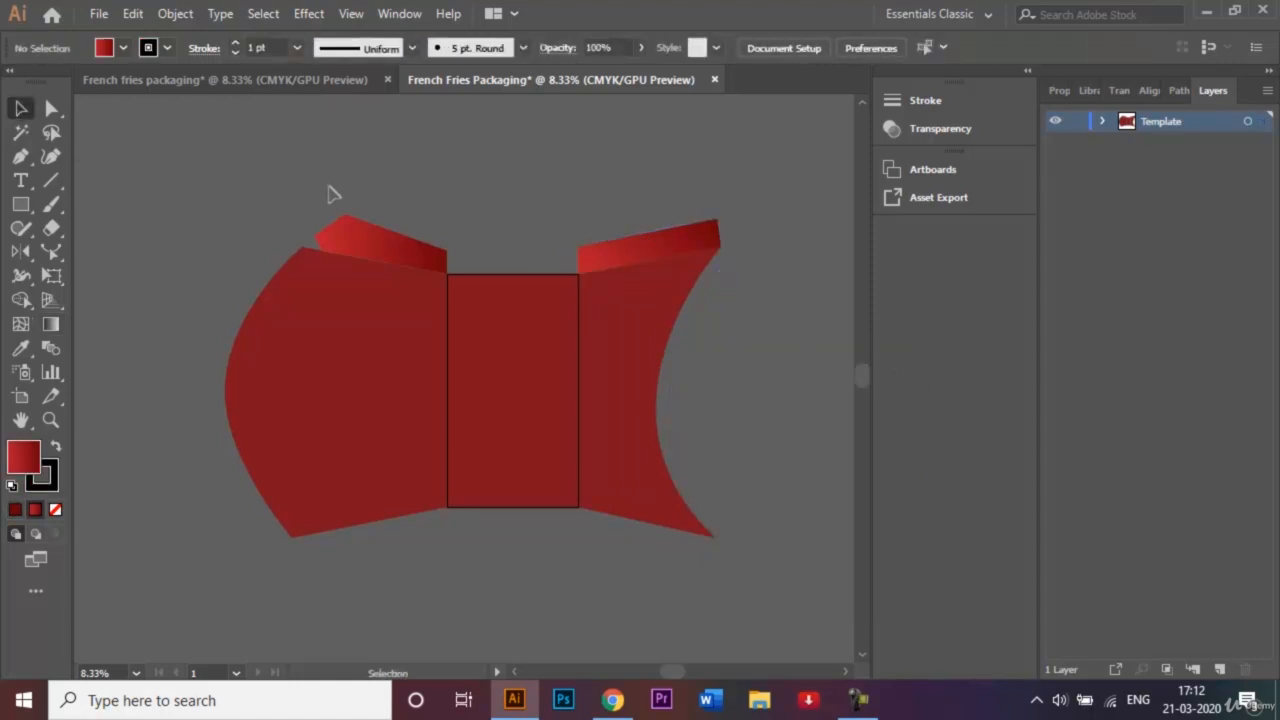
# Step: Reflect a copy of both upper flaps across the horizontal axis and move the copies down to the side panels' lower edges
pyautogui.click(372, 250)
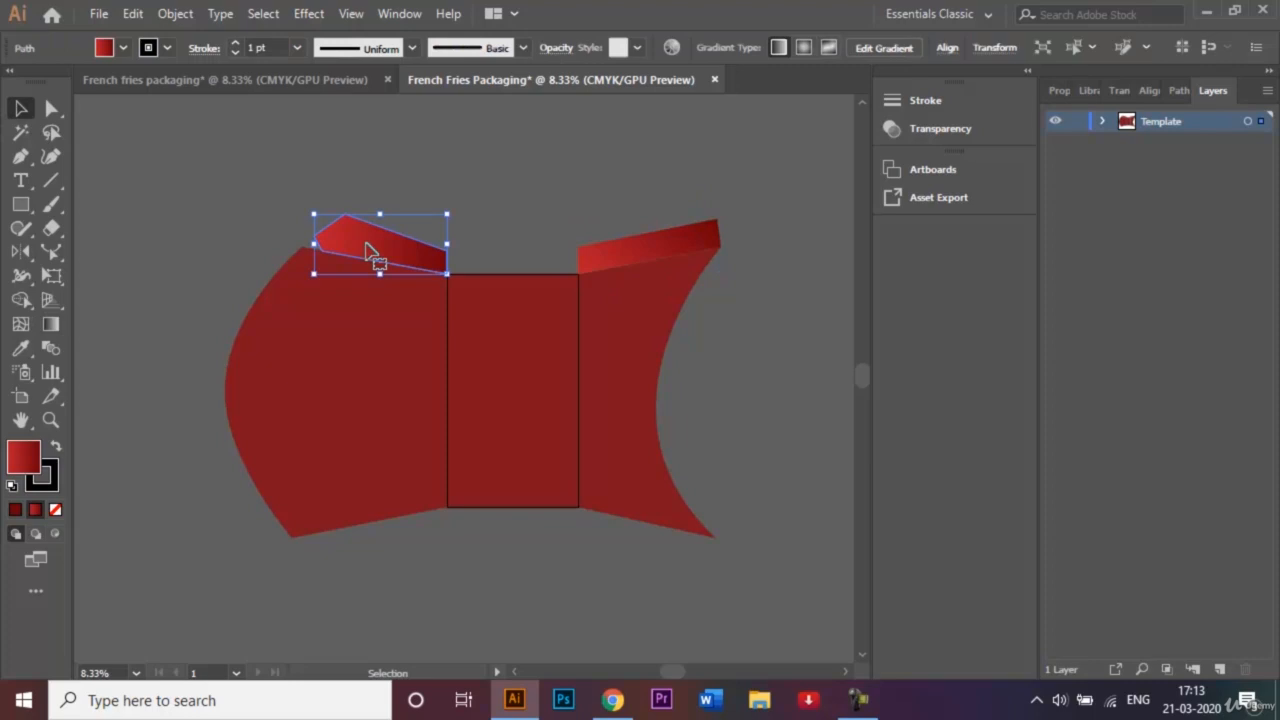
pyautogui.keyDown('shift'); pyautogui.click(668, 250); pyautogui.keyUp('shift')
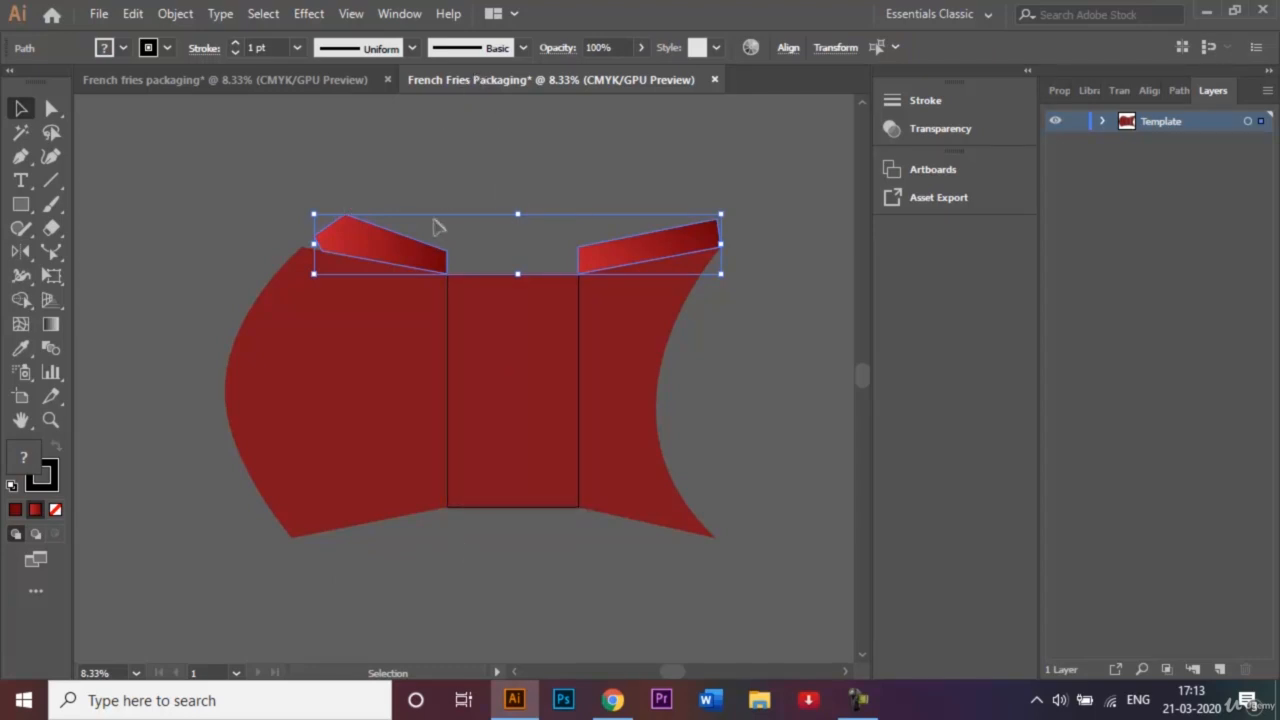
pyautogui.click(186, 18)
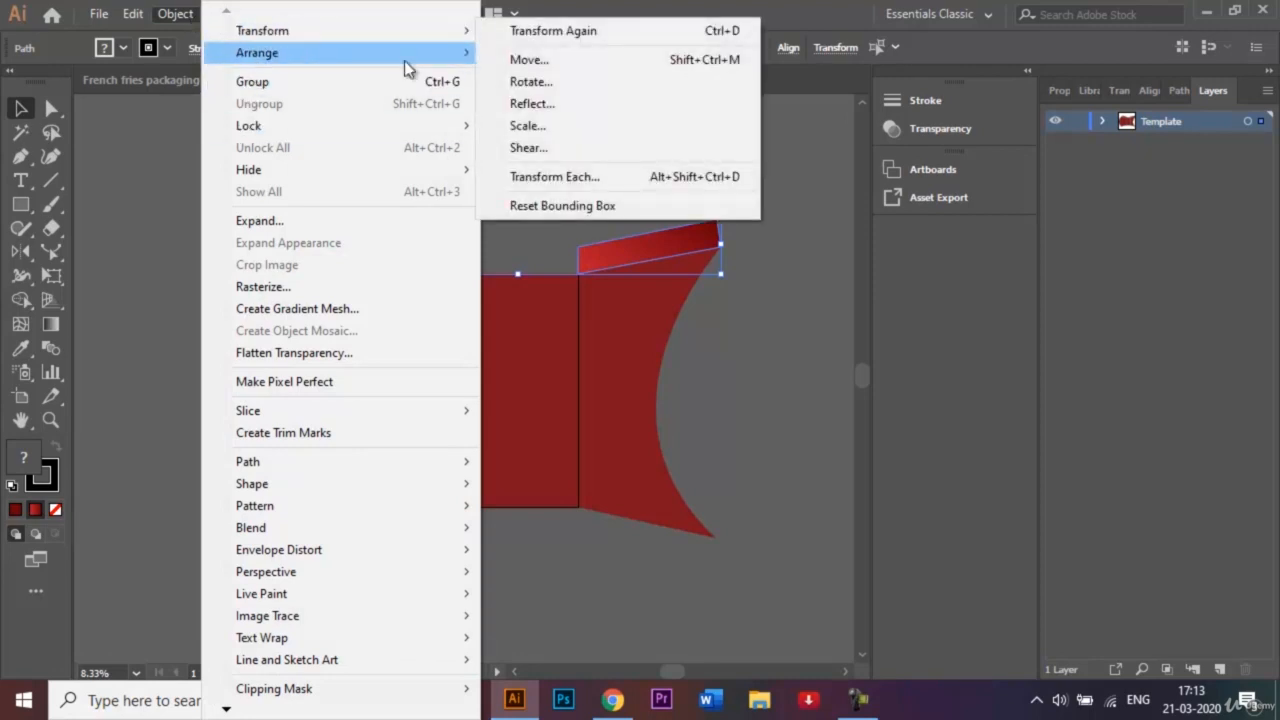
pyautogui.moveTo(430, 32)
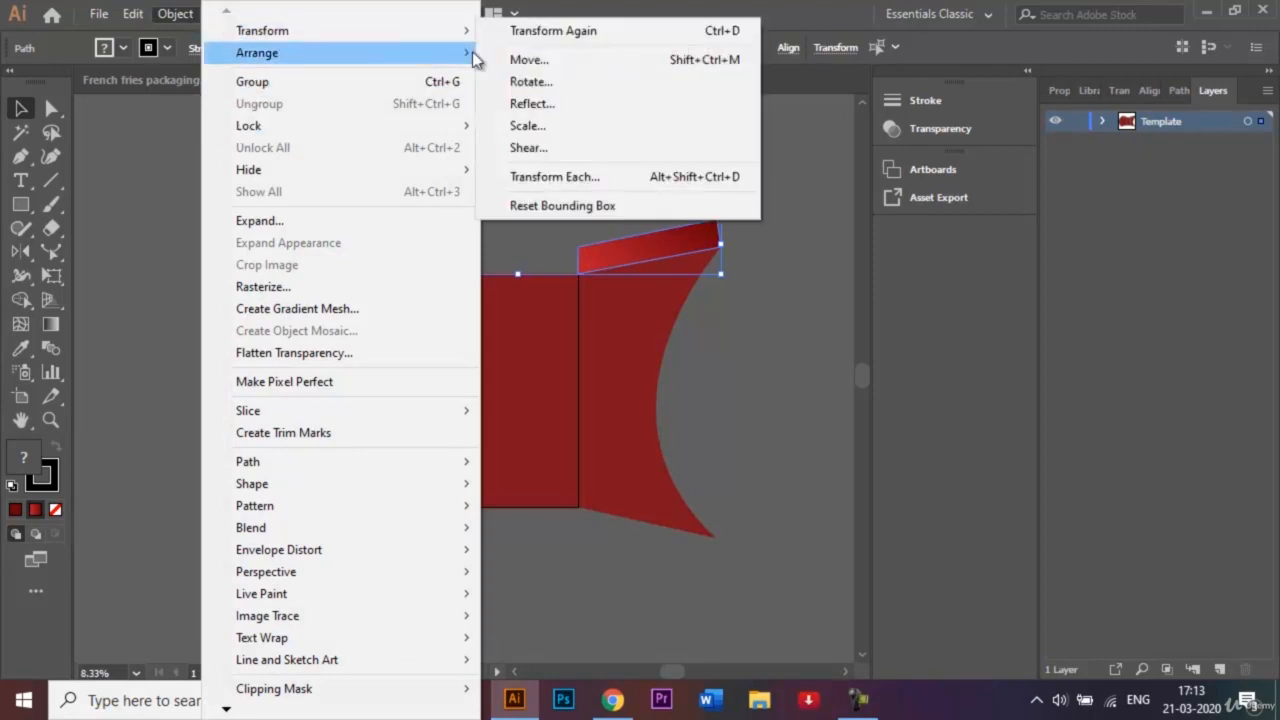
pyautogui.click(531, 104)
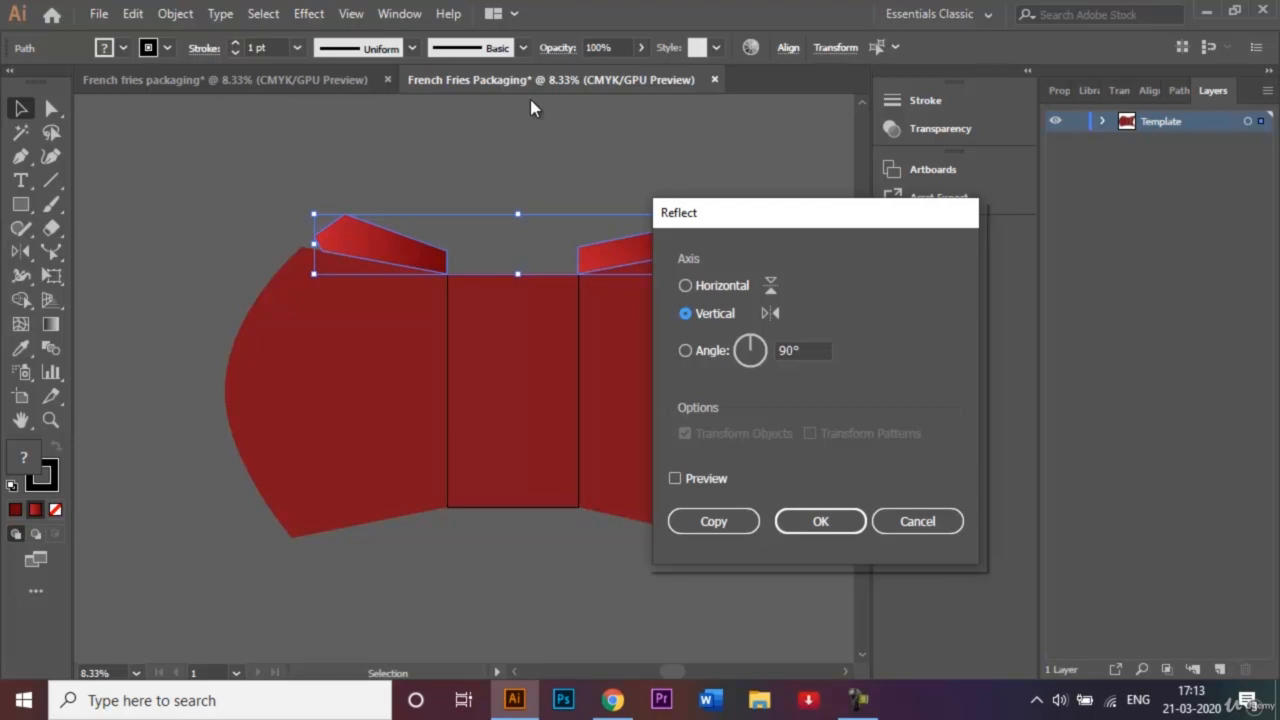
pyautogui.click(685, 286)
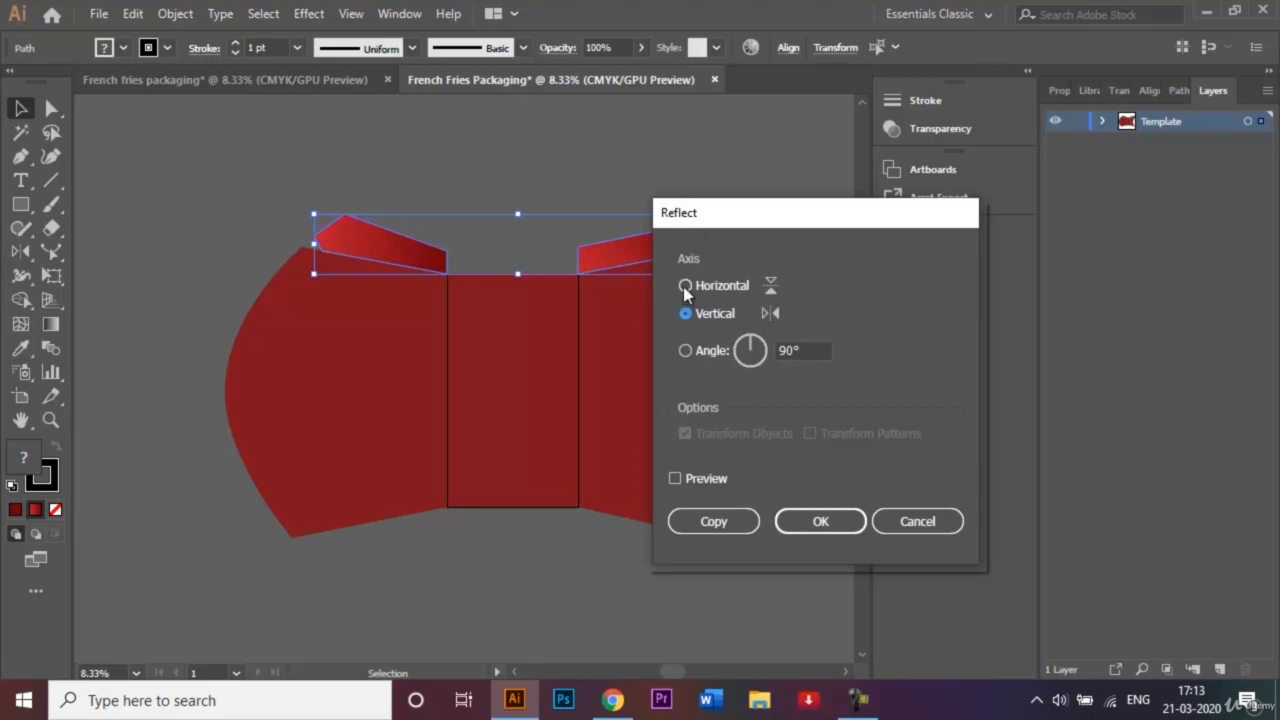
pyautogui.click(713, 521)
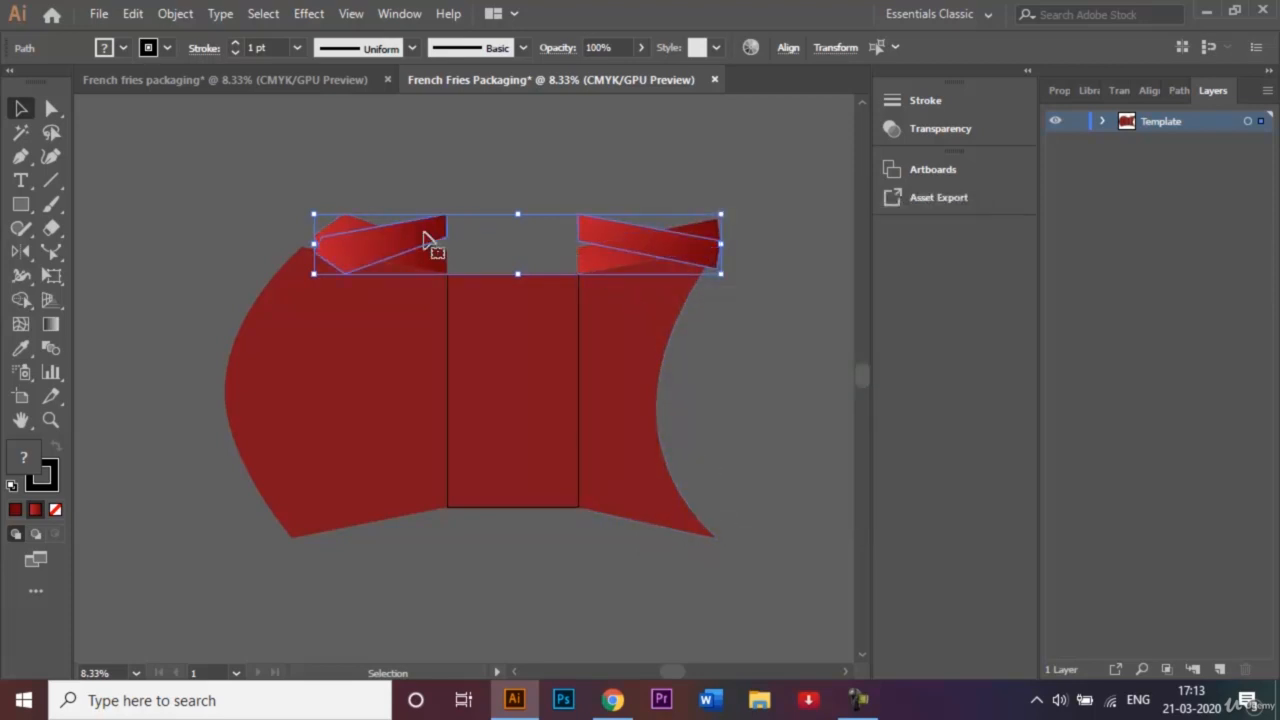
pyautogui.moveTo(424, 239); pyautogui.dragTo(428, 537)
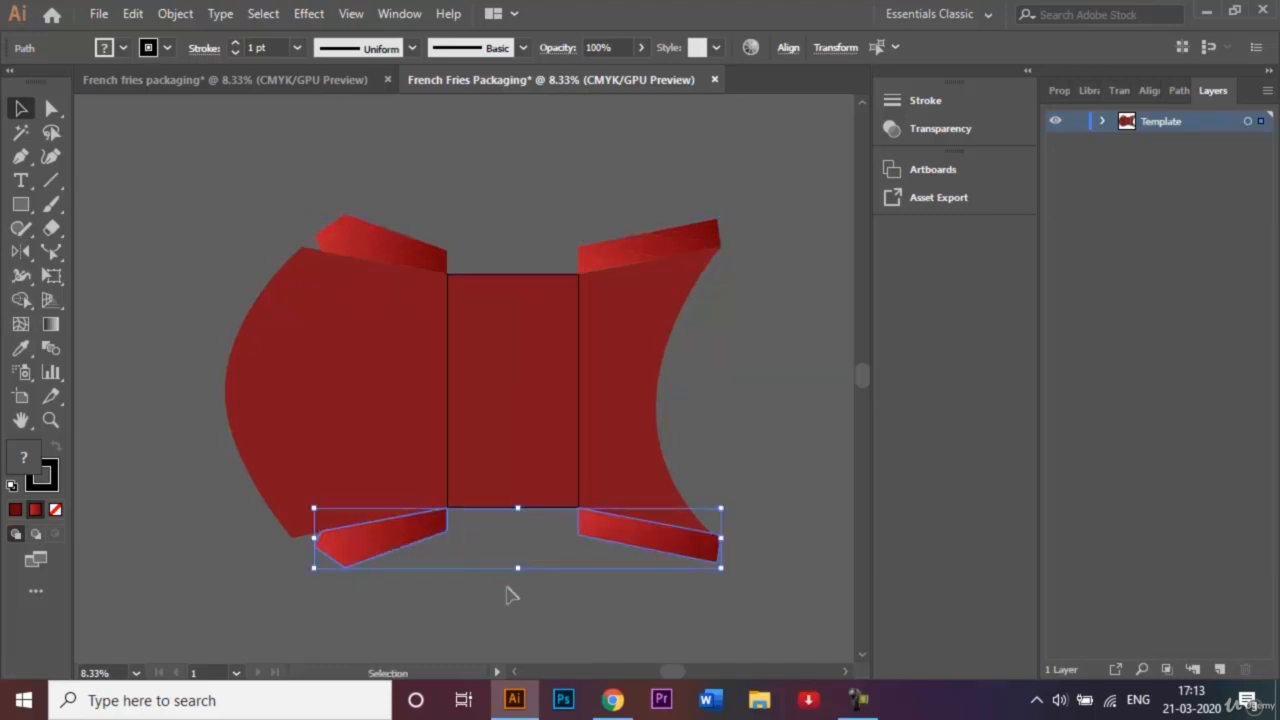
pyautogui.click(506, 589)
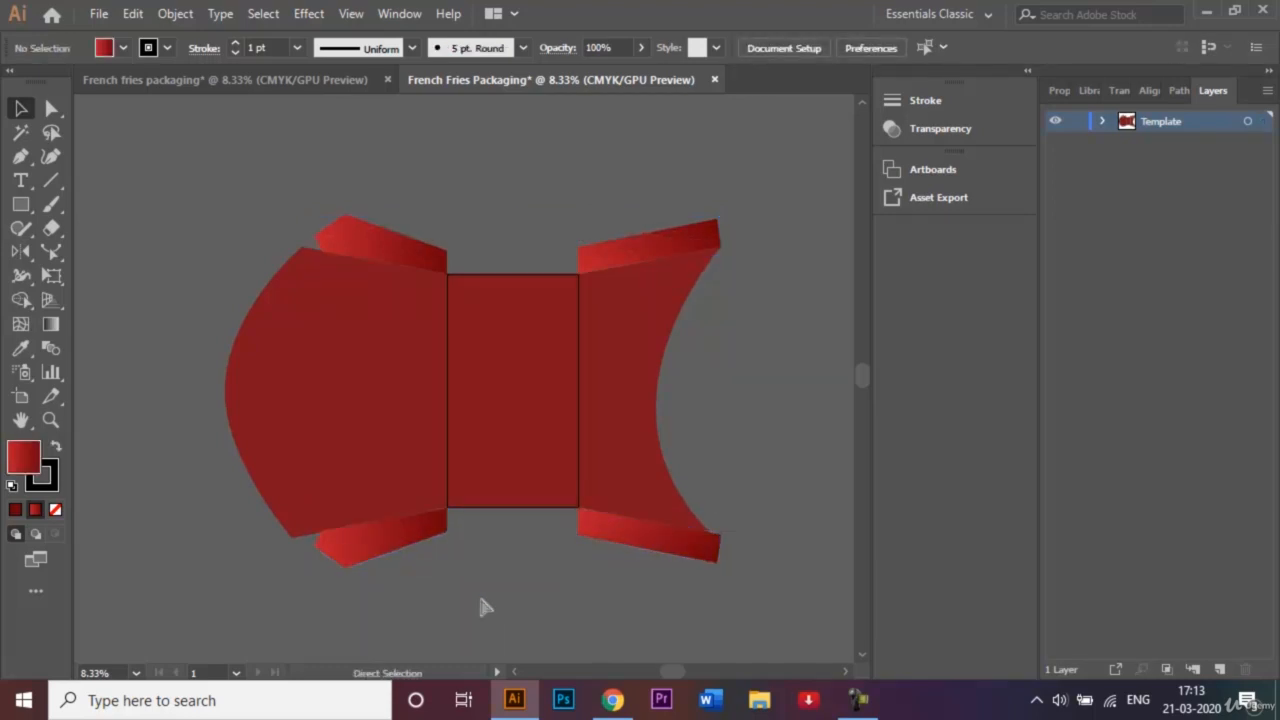
# Step: Shift the lower-left flap slightly and nudge it up in large increments until it meets the left panel's lower edge
pyautogui.hotkey('ctrl', '+')
pyautogui.hotkey('ctrl', '+')
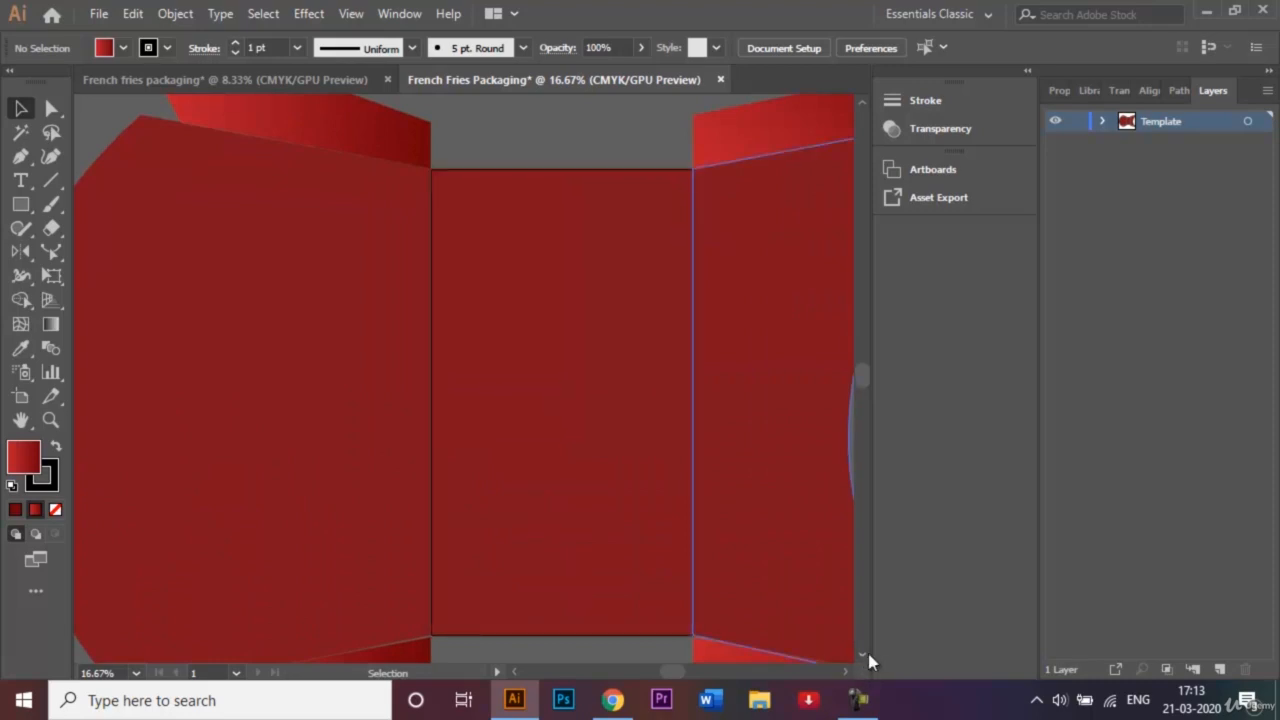
pyautogui.scroll(-5, 864, 655)
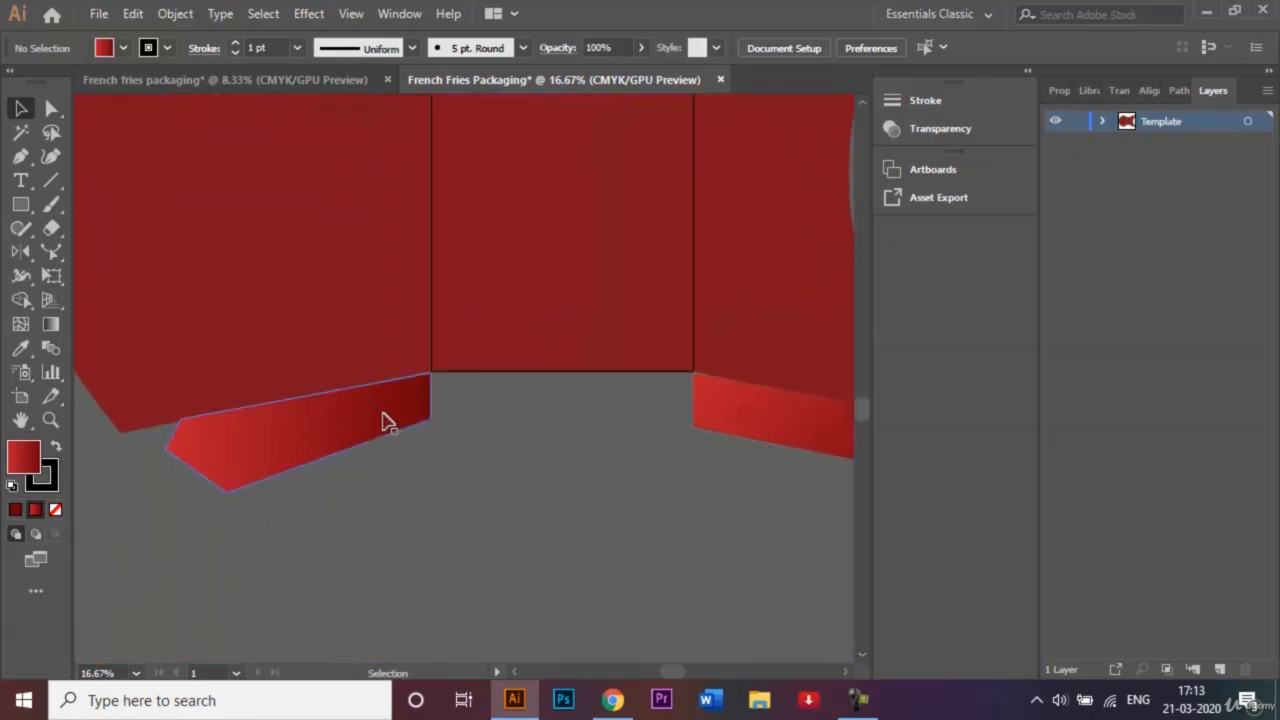
pyautogui.moveTo(386, 420); pyautogui.dragTo(389, 425)
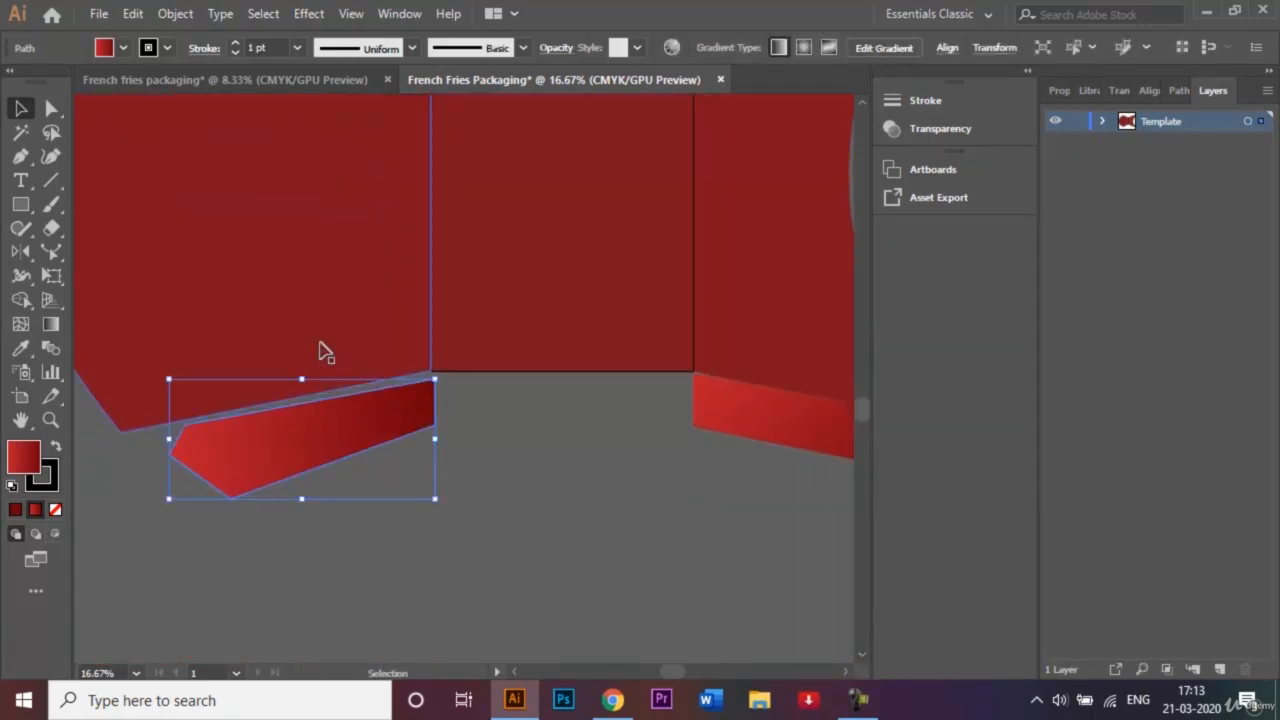
pyautogui.hotkey('shift', 'Up')
pyautogui.hotkey('shift', 'Up')
pyautogui.hotkey('shift', 'Up')
pyautogui.hotkey('shift', 'Up')
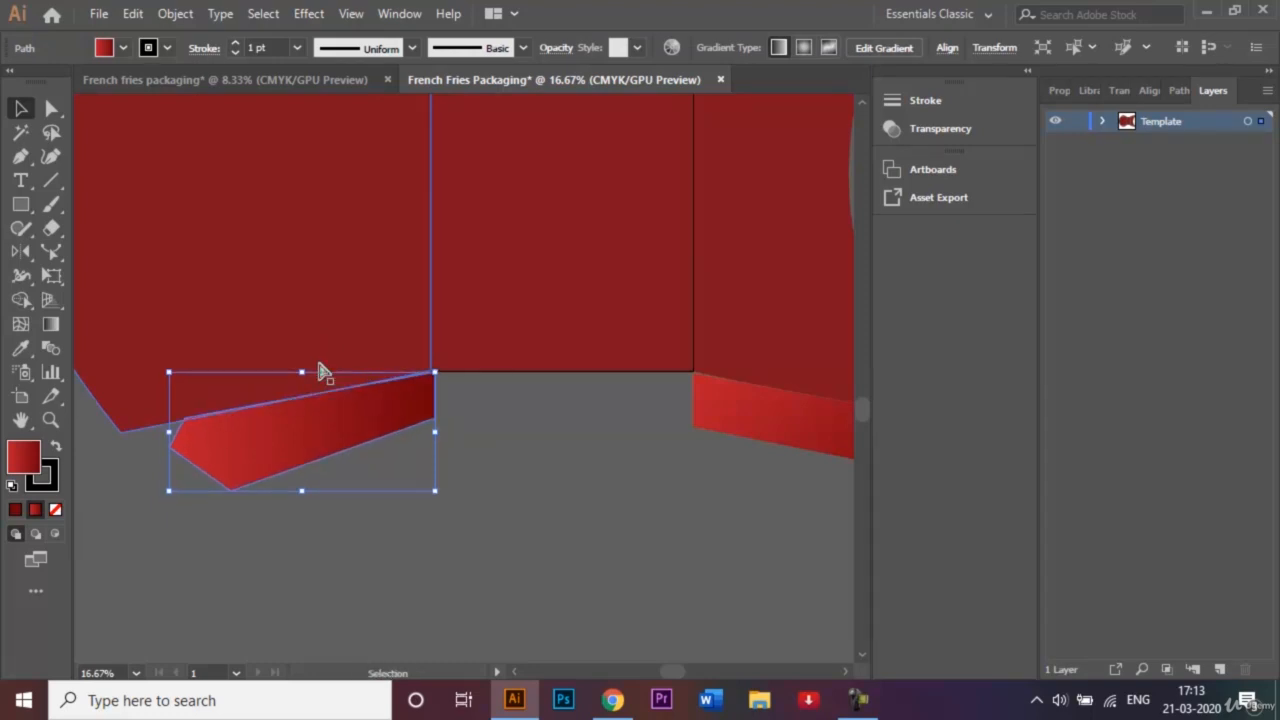
pyautogui.hotkey('ctrl', '+')
pyautogui.hotkey('ctrl', '+')
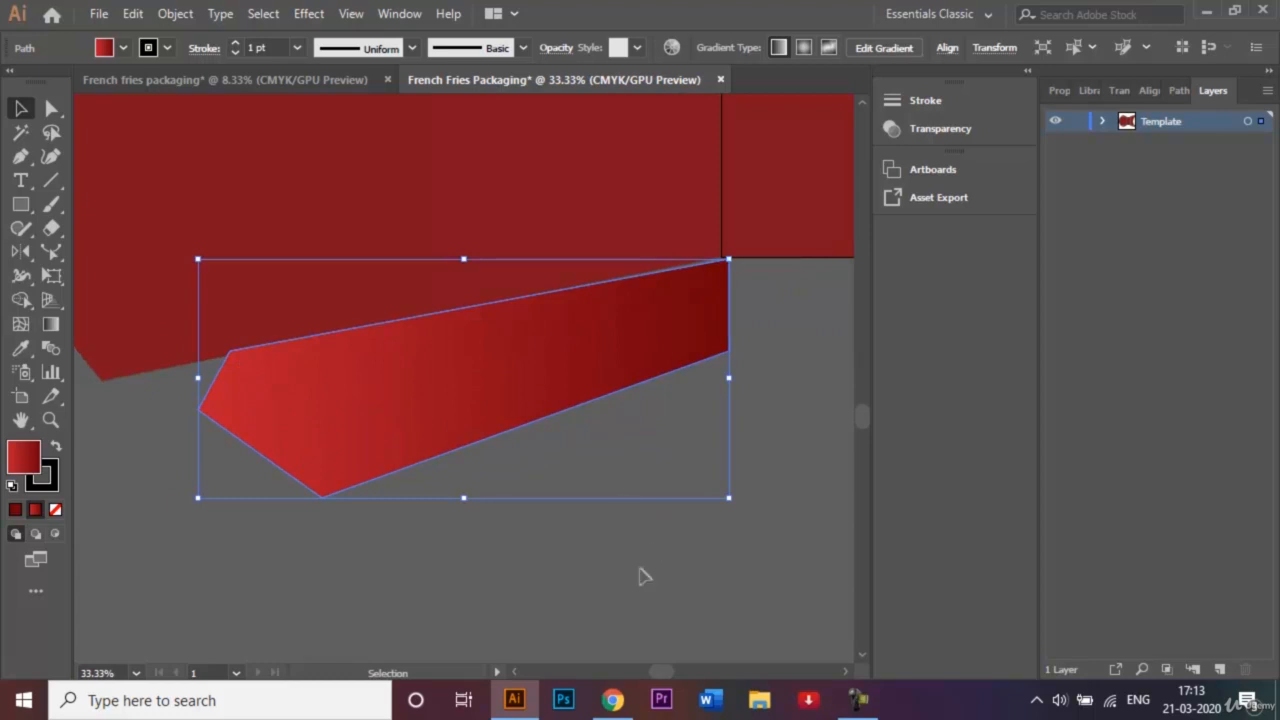
# Step: Line up the lower-left flap's inner end with the centre rectangle's side and nudge the flap up in small increments towards the panel
pyautogui.click(616, 583)
pyautogui.moveTo(443, 360); pyautogui.dragTo(443, 371)
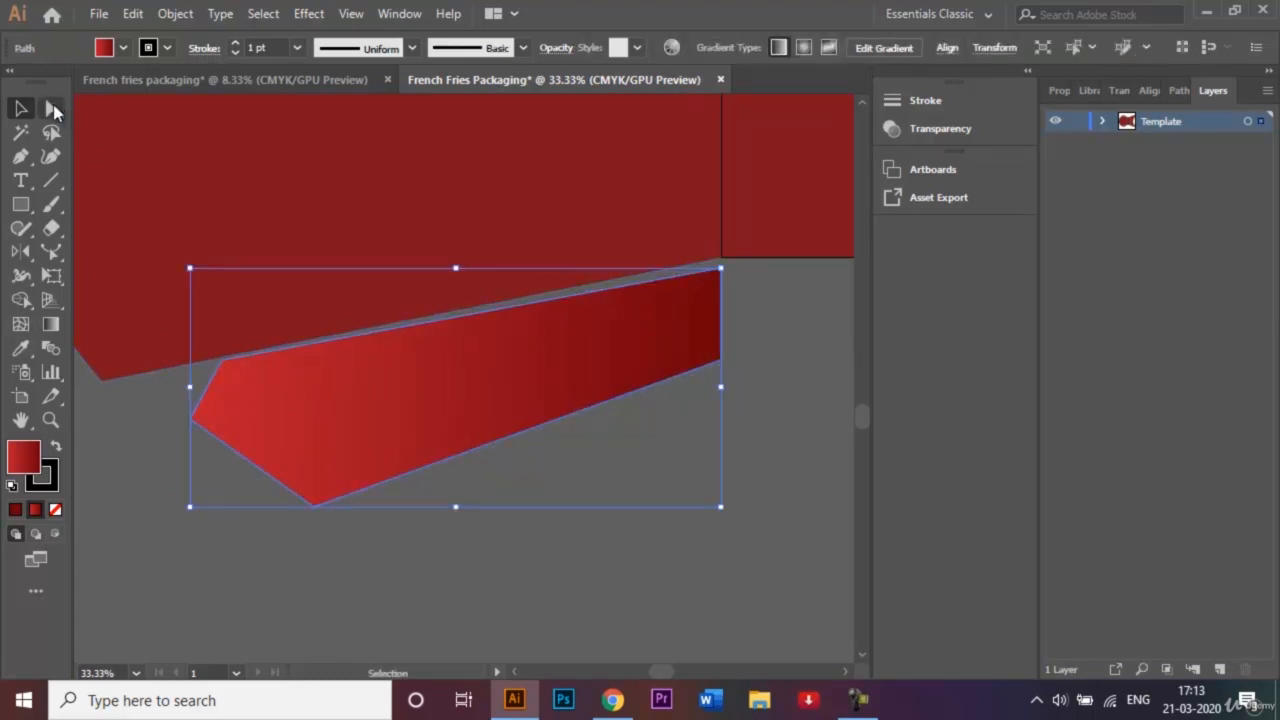
pyautogui.press('Up')
pyautogui.press('Up')
pyautogui.press('Up')
pyautogui.press('Up')
pyautogui.press('Up')
pyautogui.press('Up')
pyautogui.press('Up')
pyautogui.press('Up')
pyautogui.press('Up')
pyautogui.press('Up')
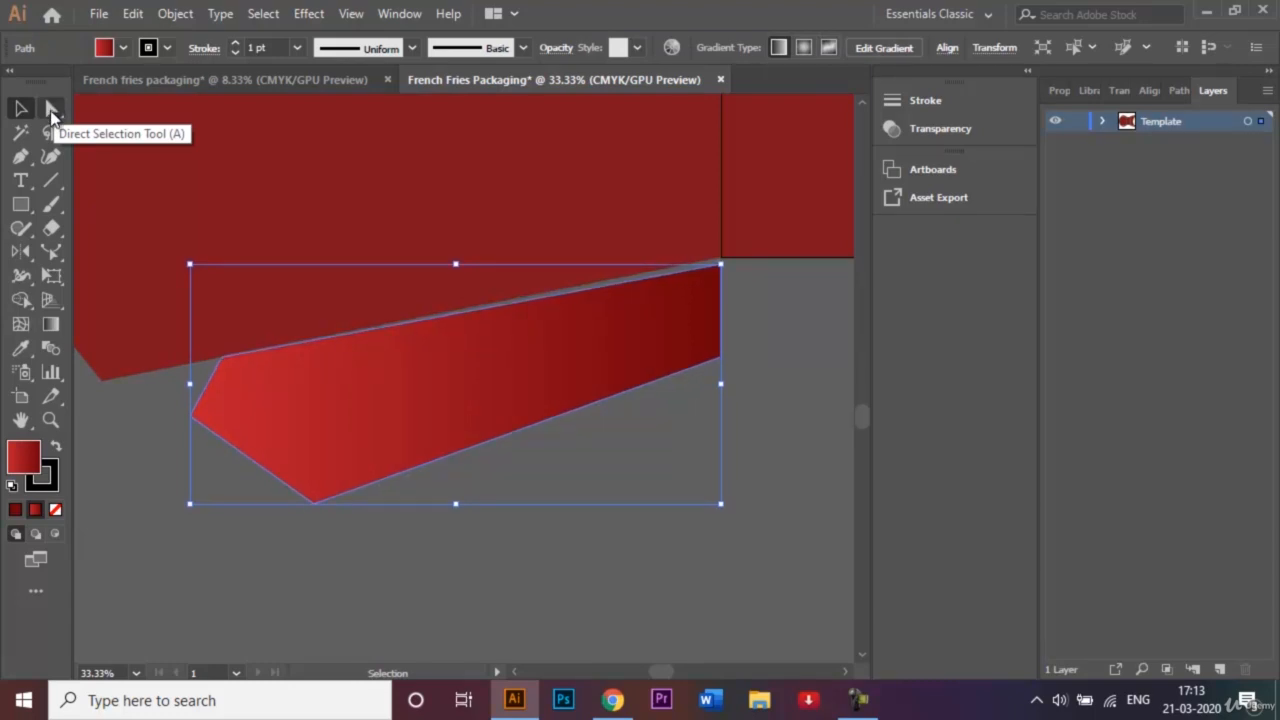
# Step: Snap the lower-left flap's upper inner anchor to the centre rectangle's lower-left corner at X 0 px, Y 1920 px, and deselect it
pyautogui.click(52, 110)
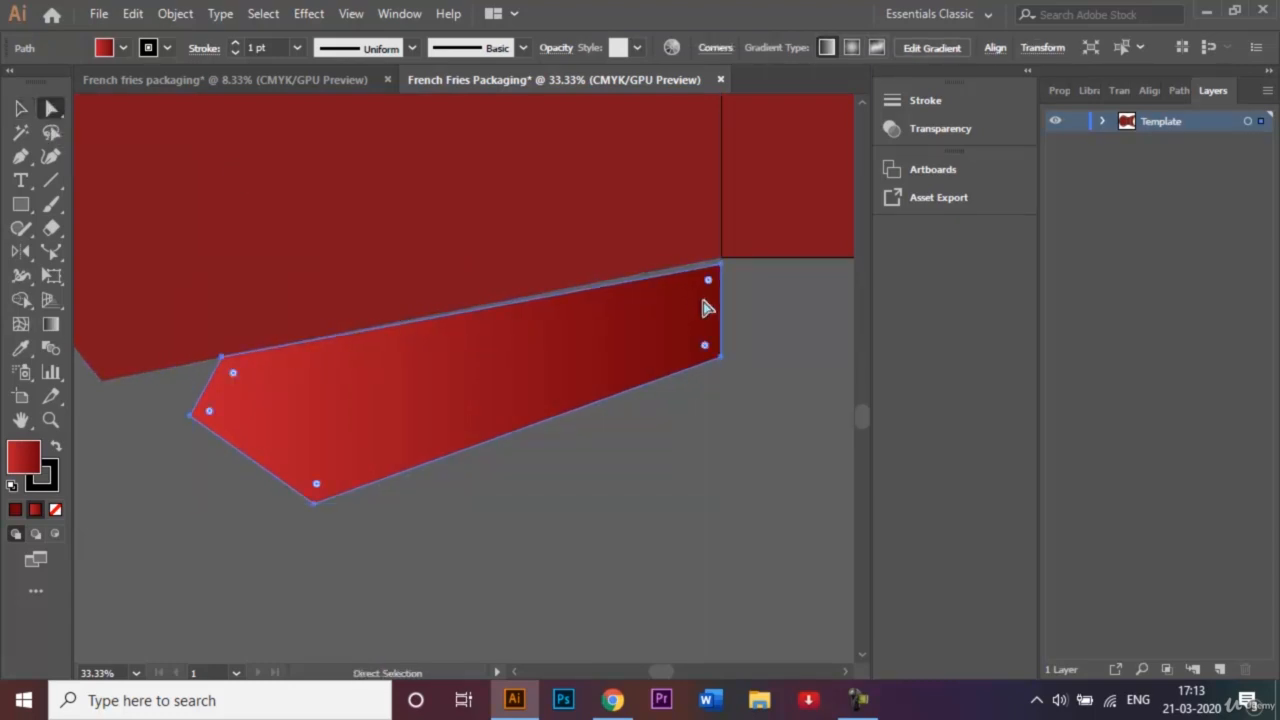
pyautogui.click(722, 263)
pyautogui.click(722, 265)
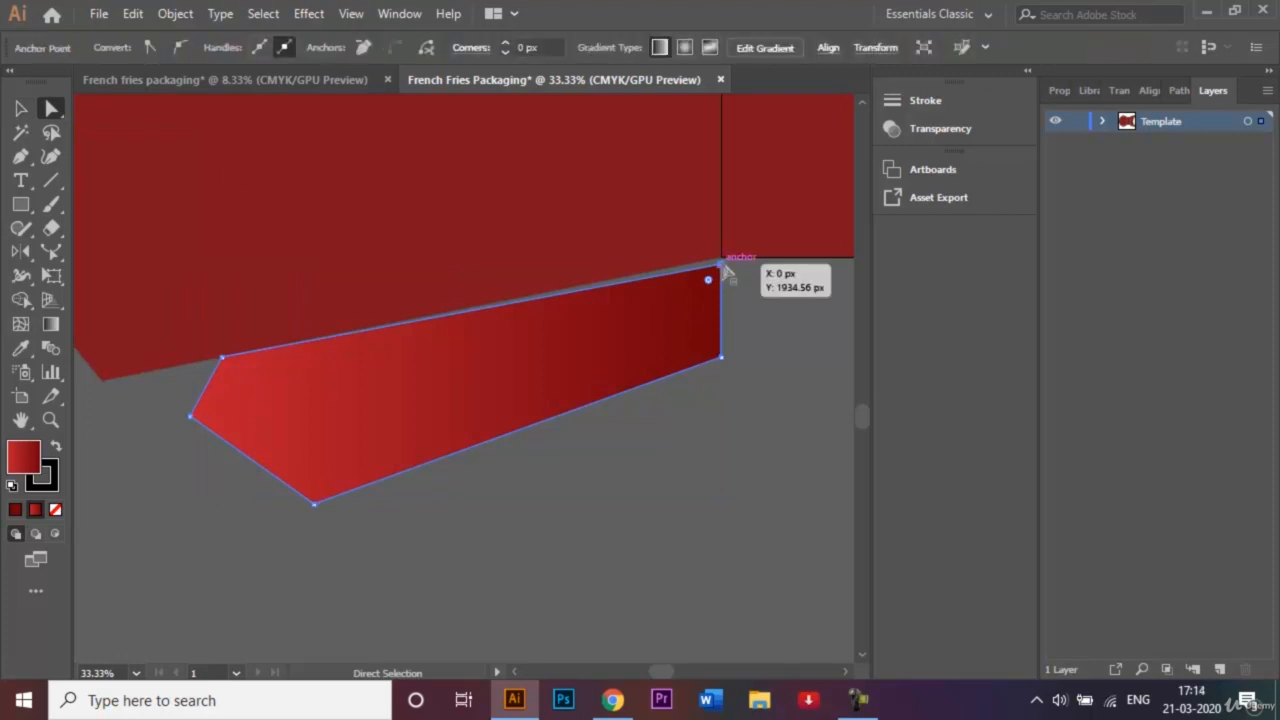
pyautogui.moveTo(722, 265); pyautogui.dragTo(720, 258)
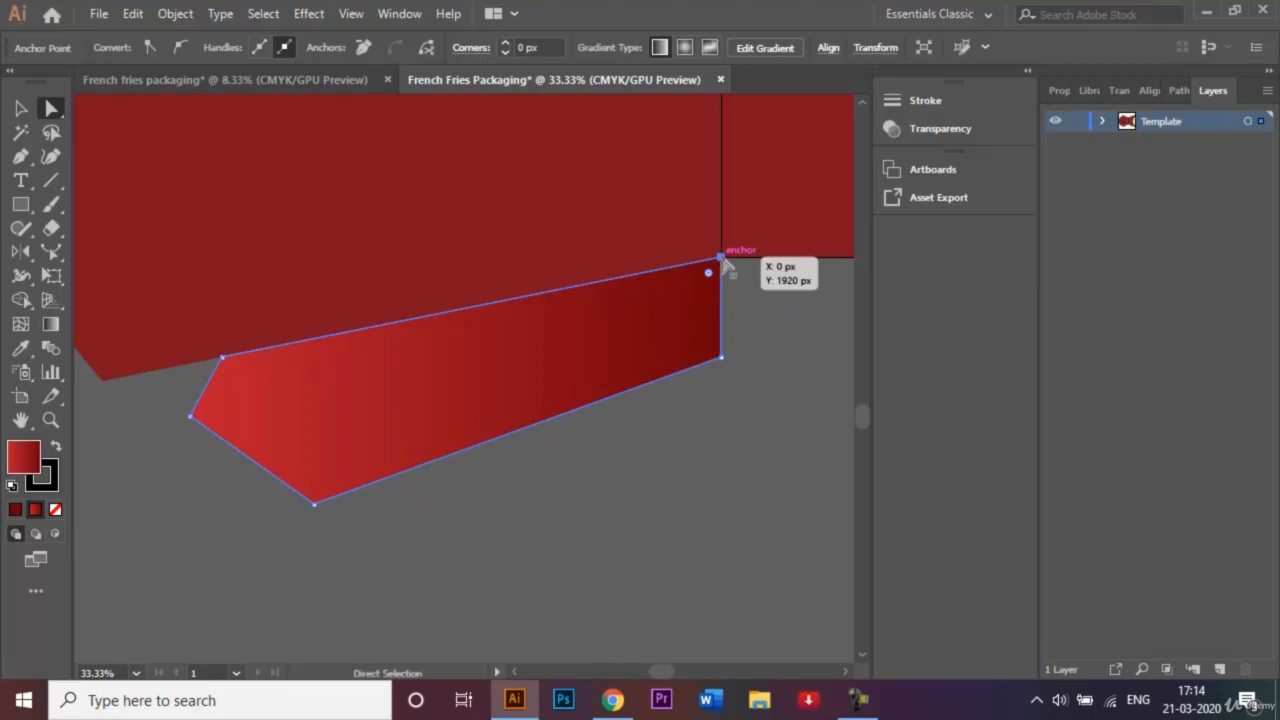
pyautogui.click(772, 325)
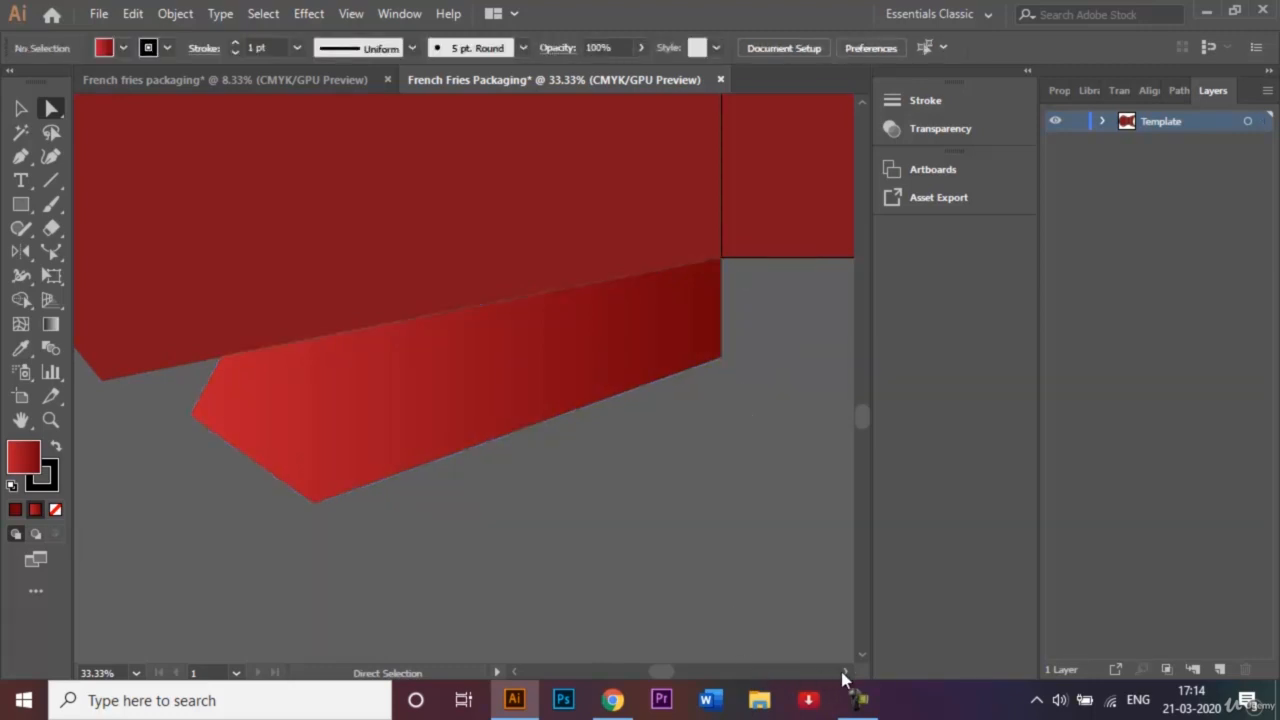
# Step: Move the lower-right flap so its upper inner corner snaps to the centre rectangle's lower-right corner
pyautogui.moveTo(843, 676); pyautogui.dragTo(843, 676)
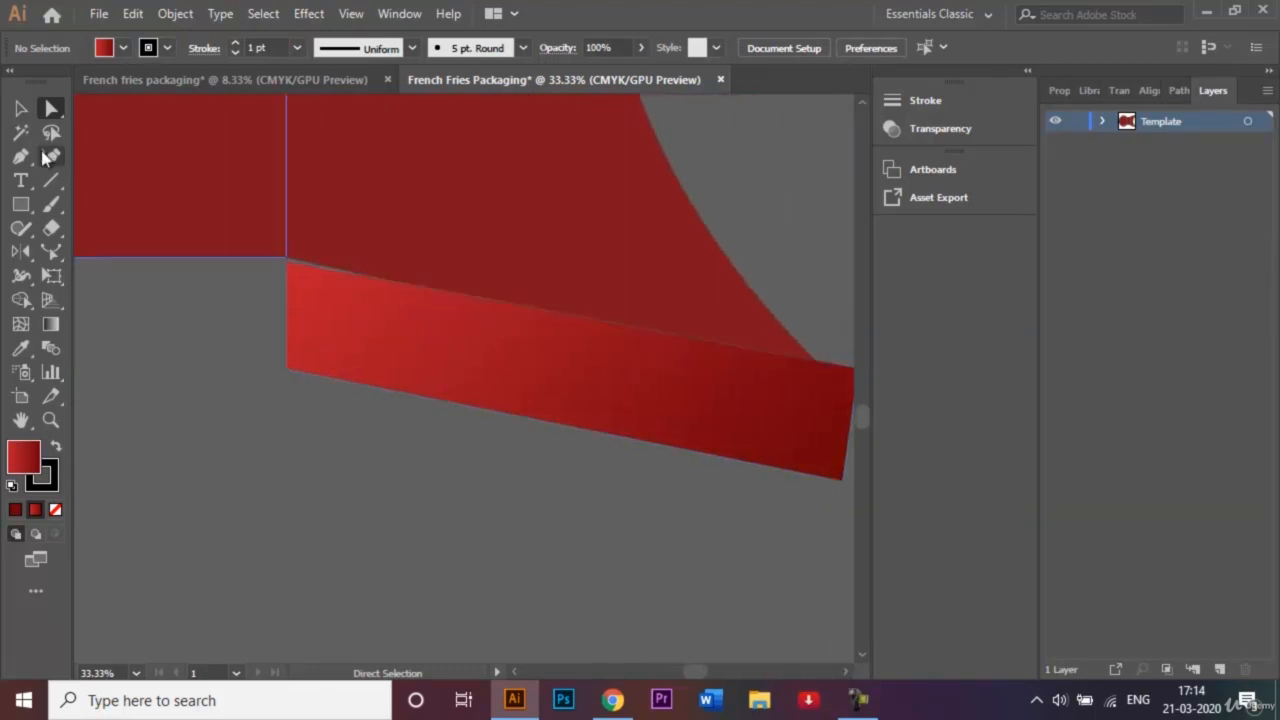
pyautogui.click(20, 108)
pyautogui.moveTo(515, 363); pyautogui.dragTo(541, 380)
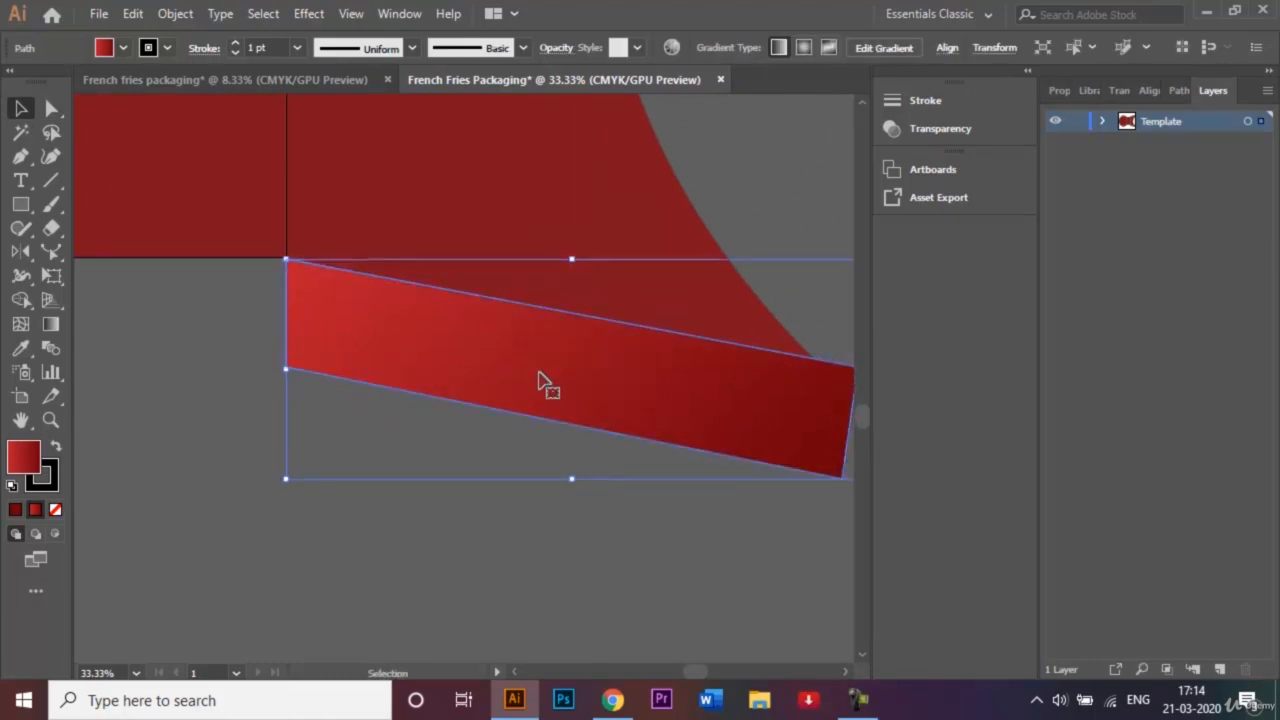
# Step: Reshape the lower-right flap's outer end: fit its upper anchor to the right panel's lower tip and shift its lower anchor inward for an angled edge
pyautogui.click(845, 672)
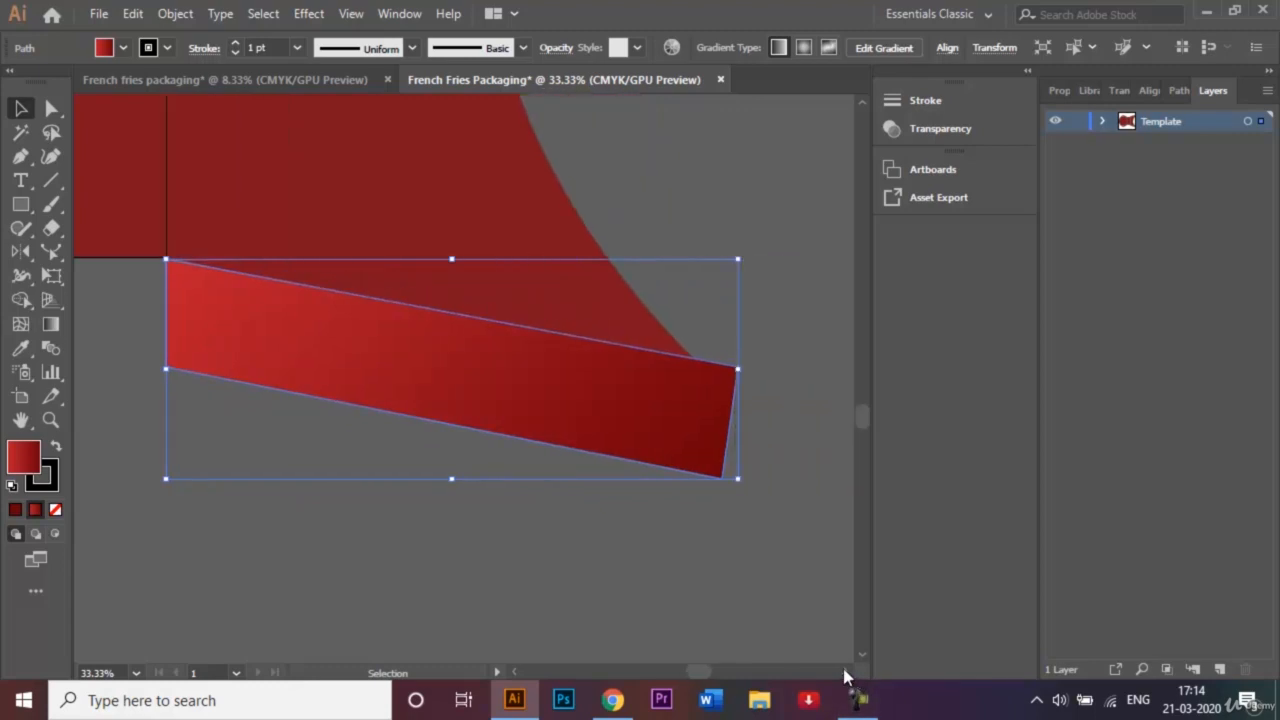
pyautogui.click(52, 110)
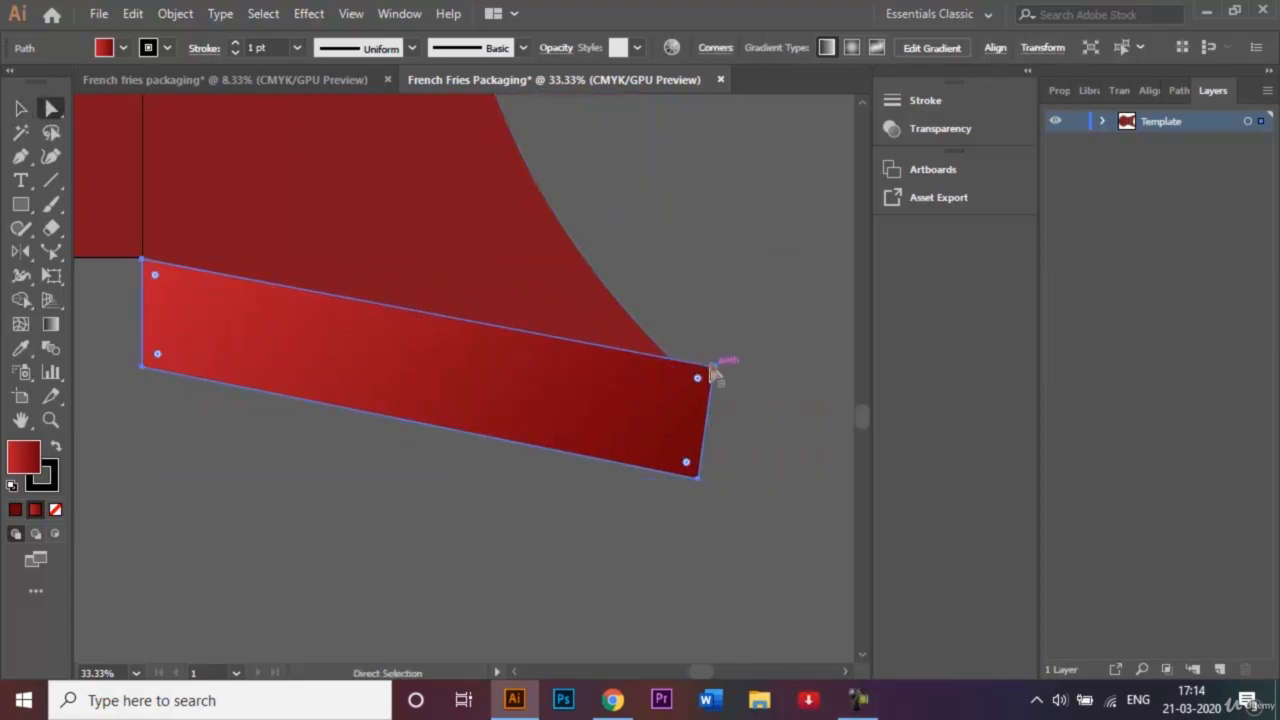
pyautogui.moveTo(712, 369); pyautogui.dragTo(686, 392)
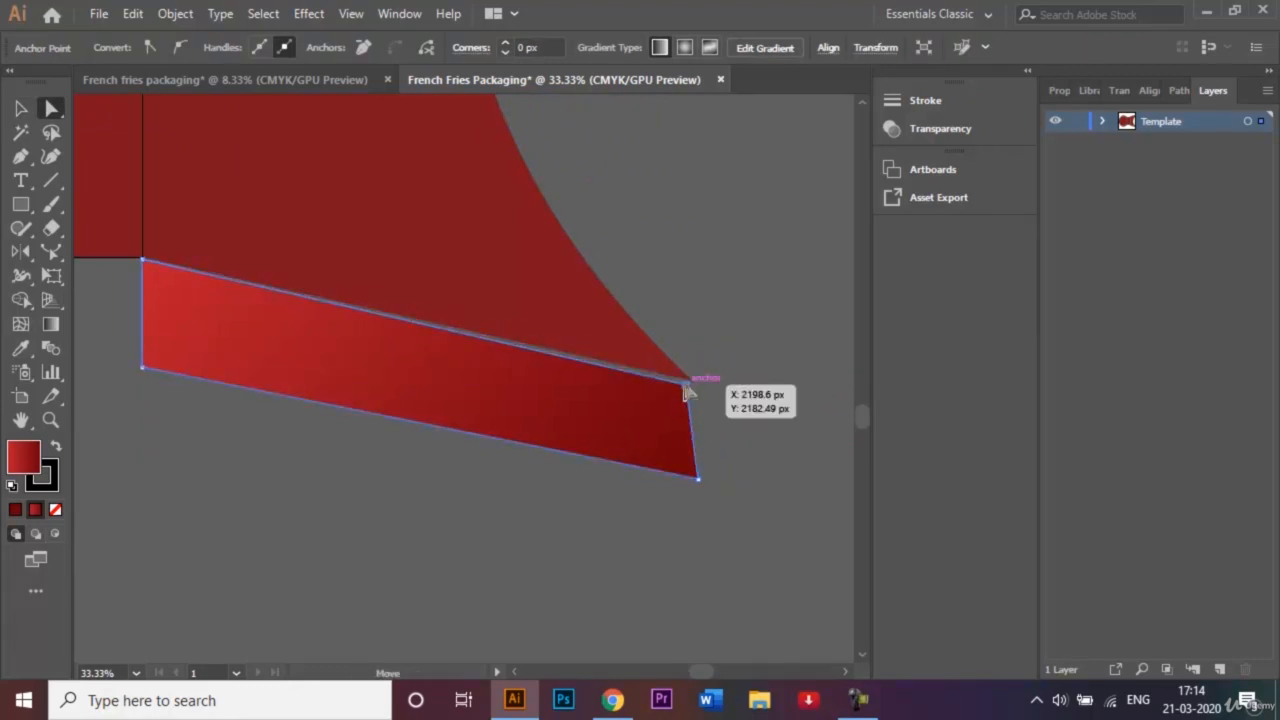
pyautogui.moveTo(688, 389); pyautogui.dragTo(693, 386)
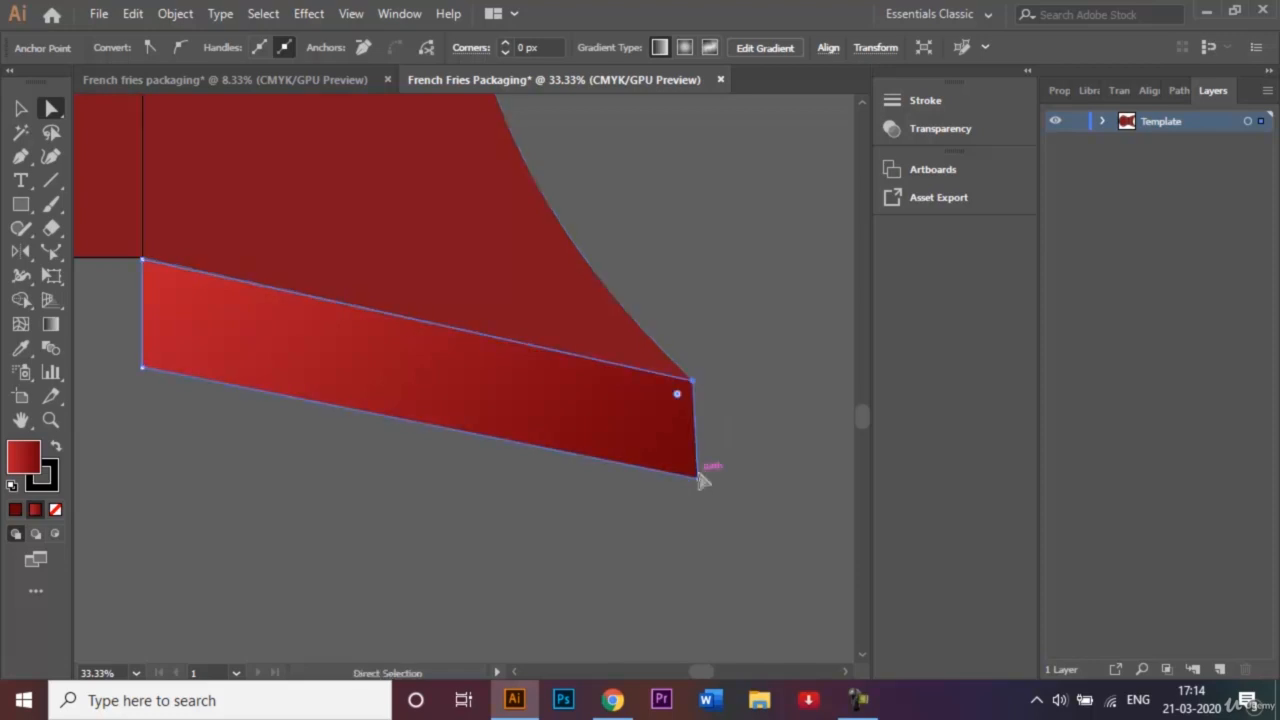
pyautogui.moveTo(697, 477); pyautogui.dragTo(633, 465)
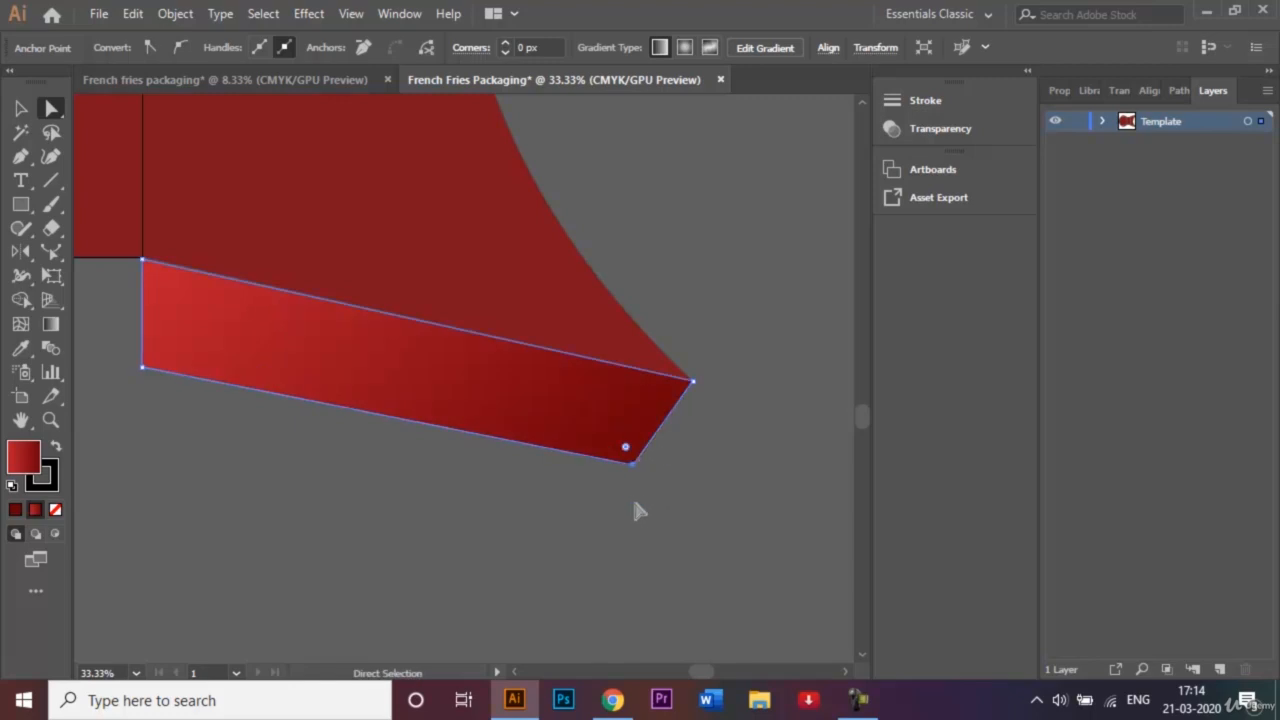
pyautogui.click(638, 510)
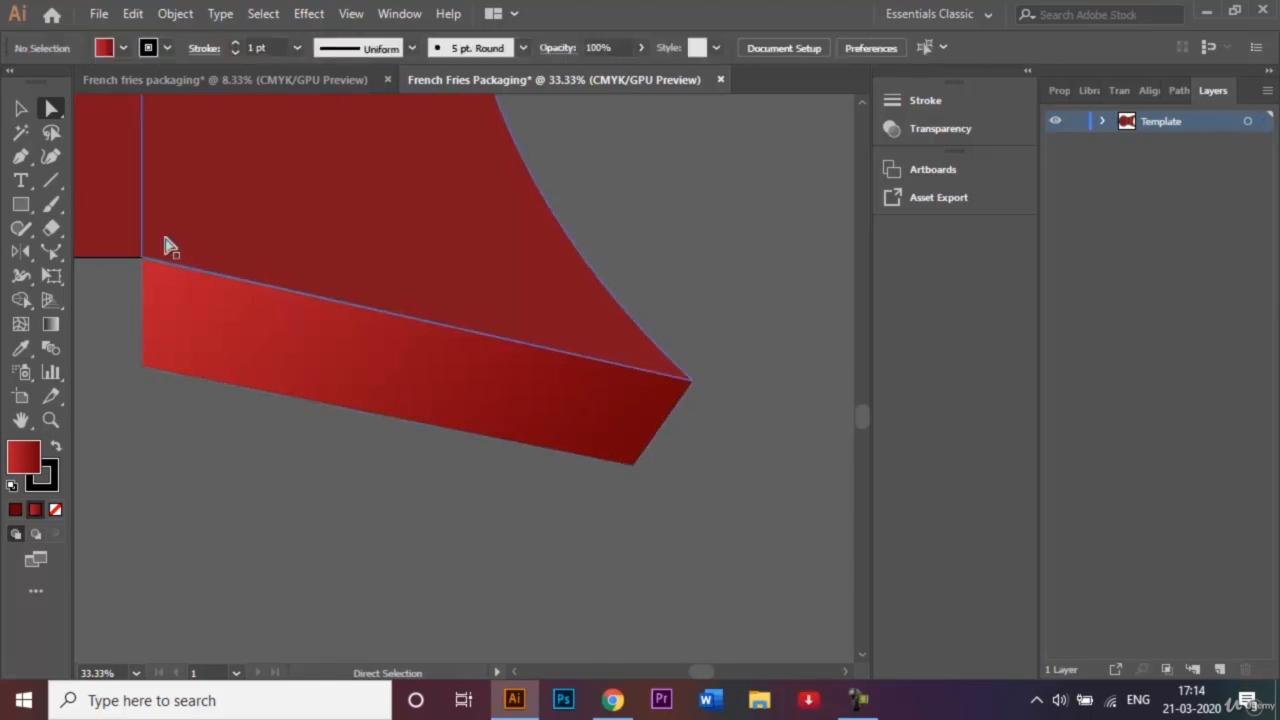
# Step: Line up the lower-right flap's upper inner anchor with the centre rectangle's side at X 1080 px
pyautogui.click(145, 265)
pyautogui.moveTo(145, 263); pyautogui.dragTo(145, 262)
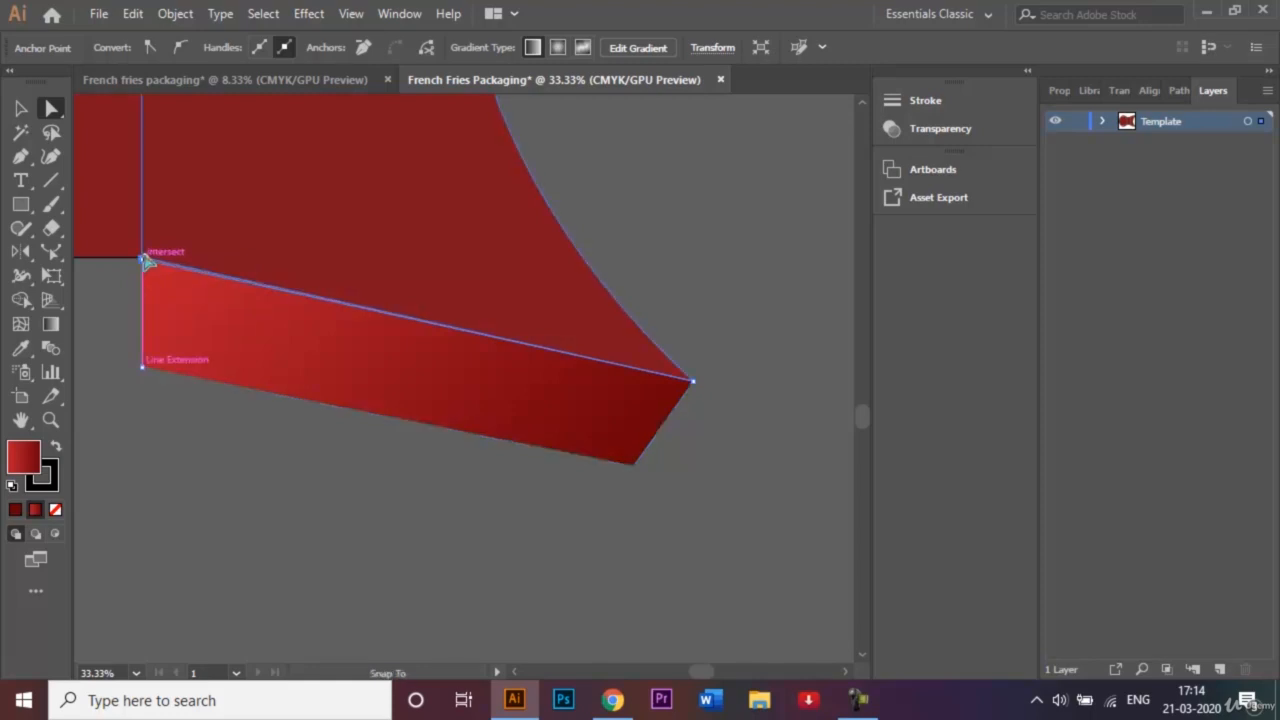
pyautogui.click(114, 319)
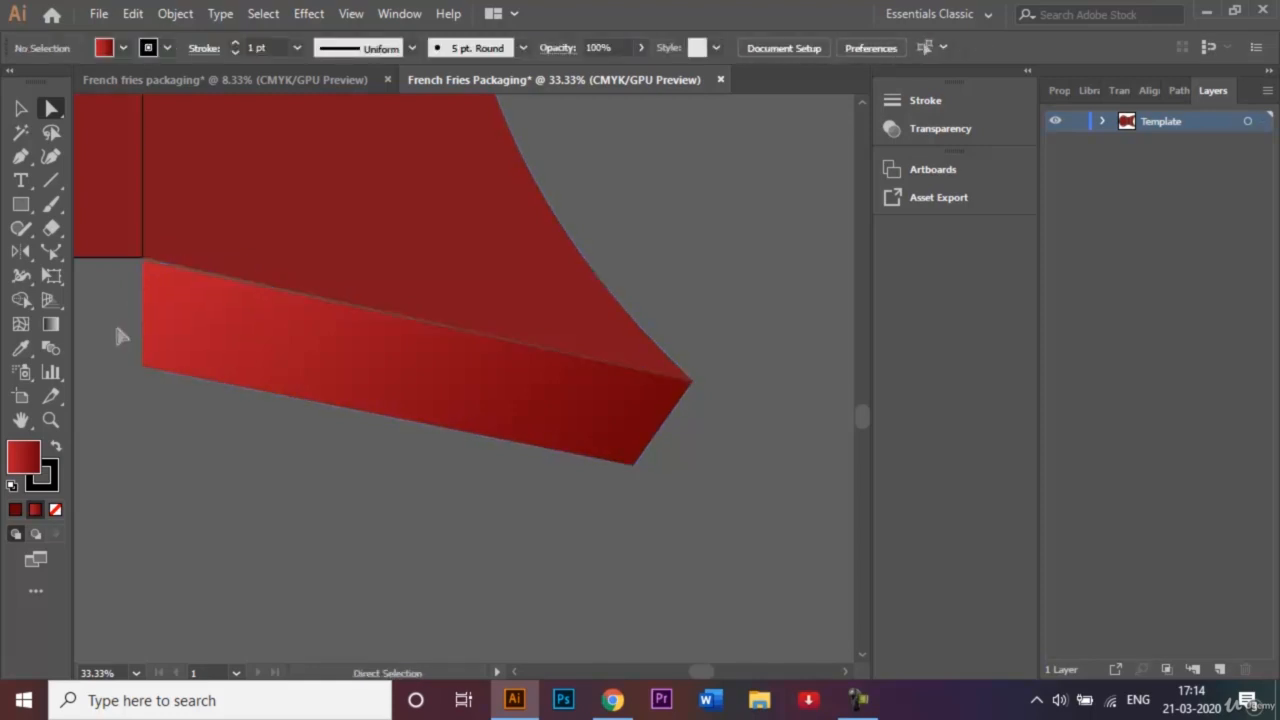
pyautogui.hotkey('ctrl', '+')
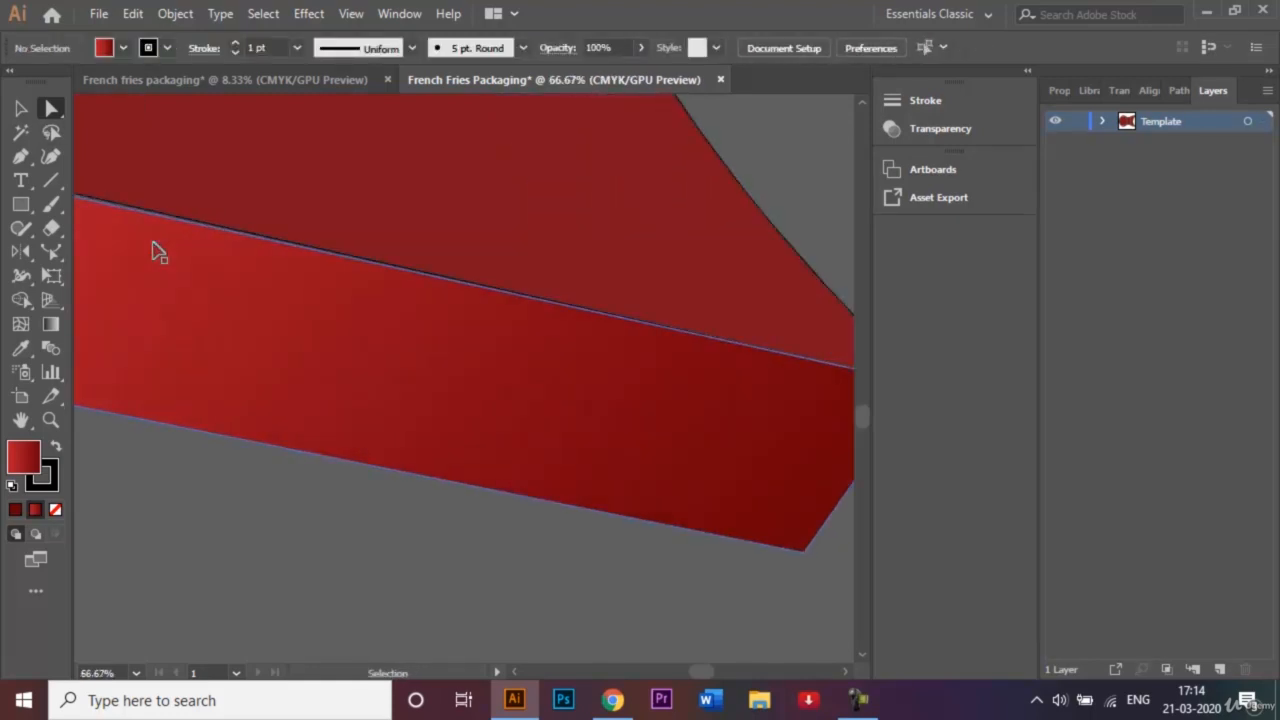
pyautogui.click(515, 673)
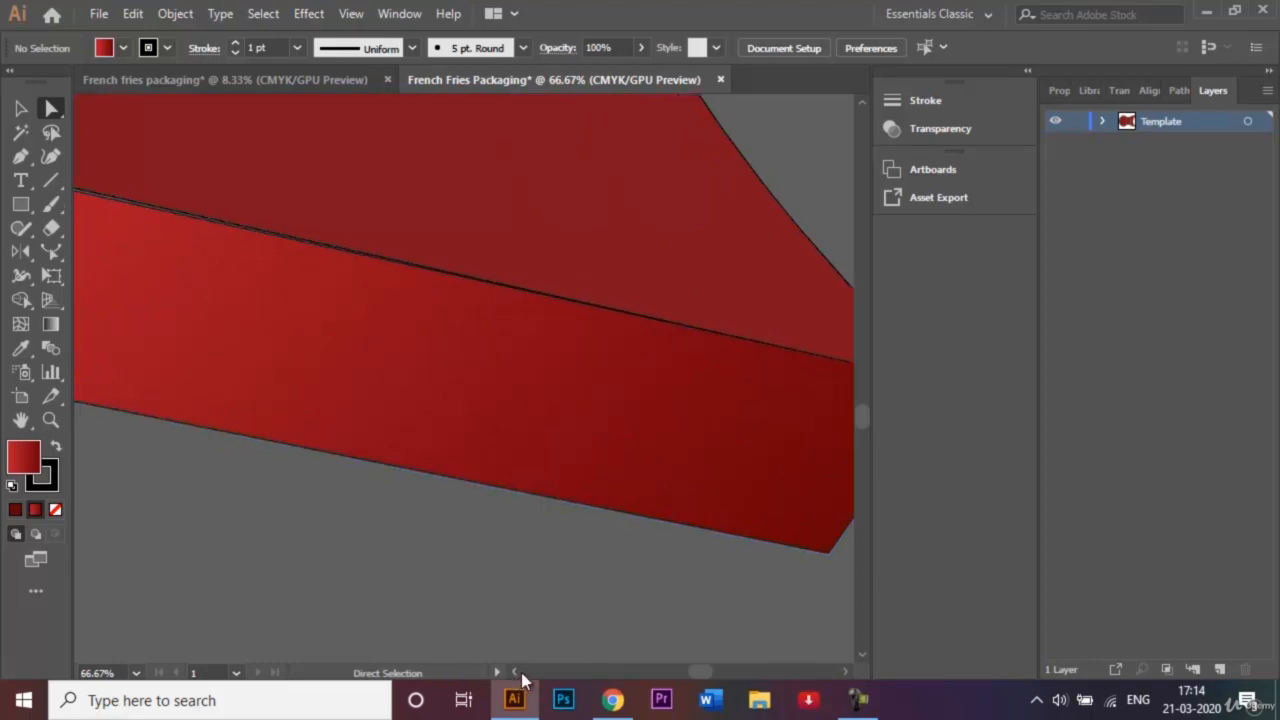
pyautogui.click(515, 673)
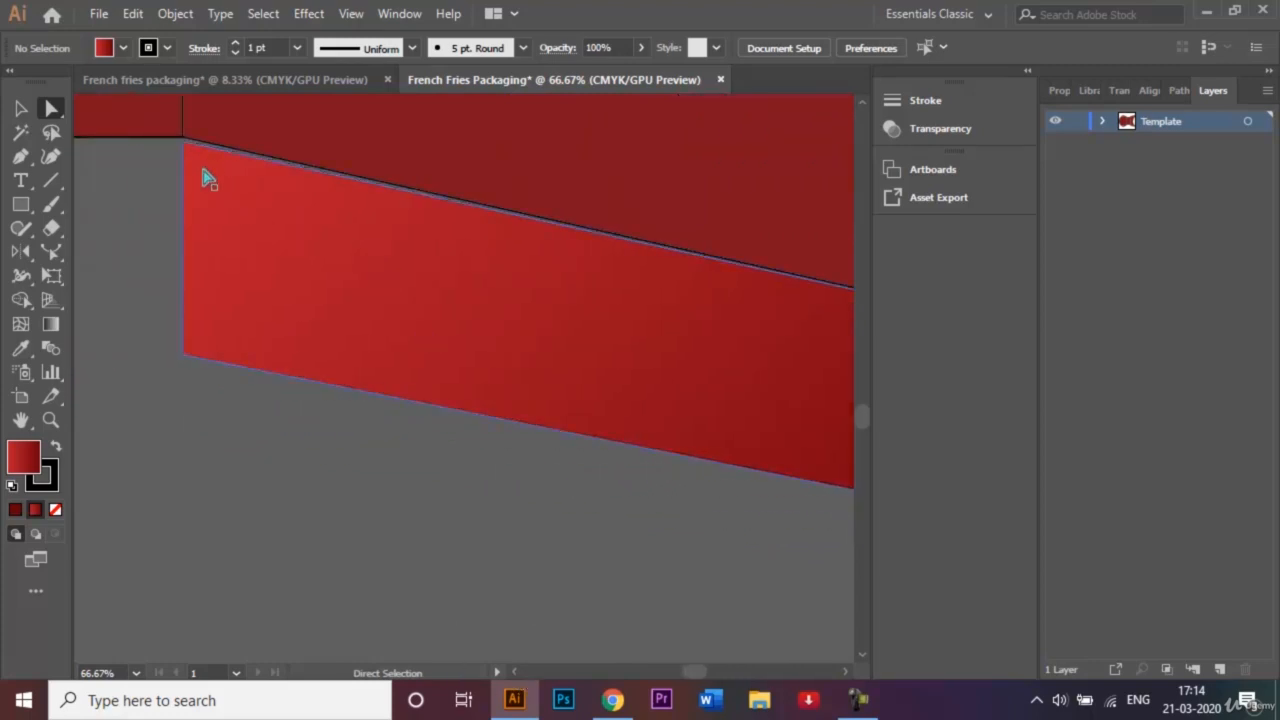
pyautogui.click(202, 170)
pyautogui.click(183, 142)
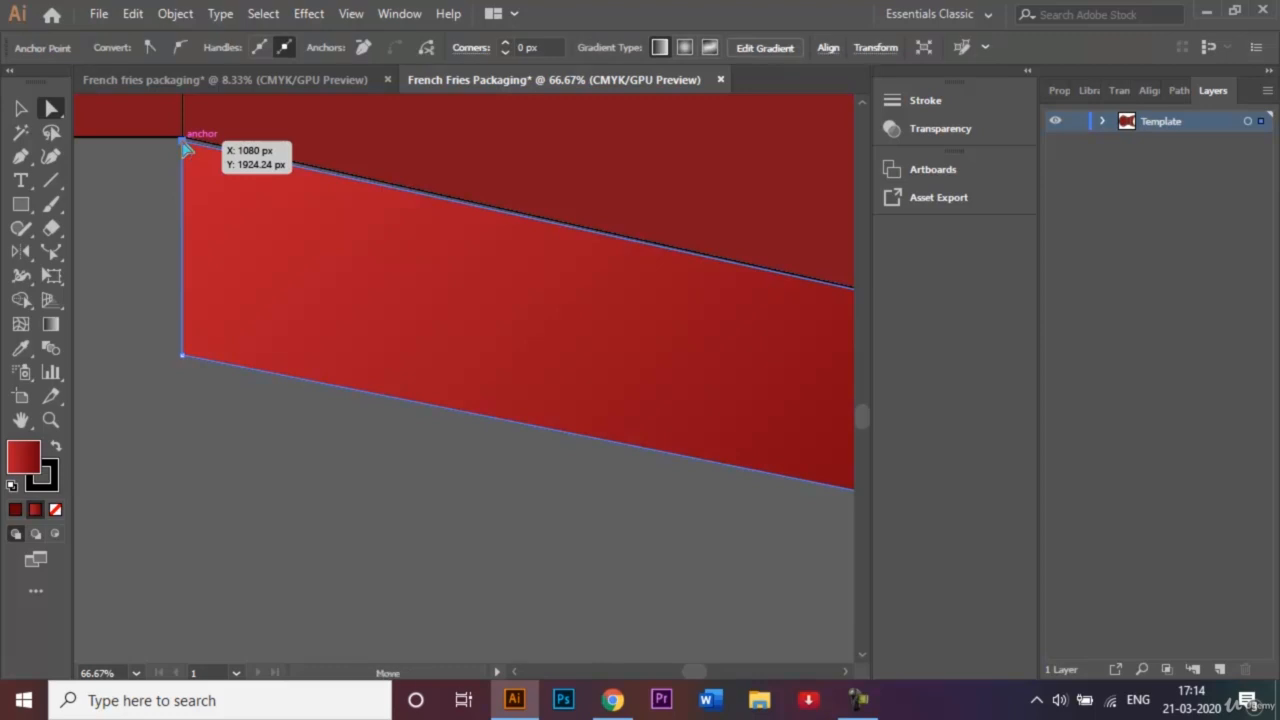
pyautogui.moveTo(182, 142); pyautogui.dragTo(183, 138)
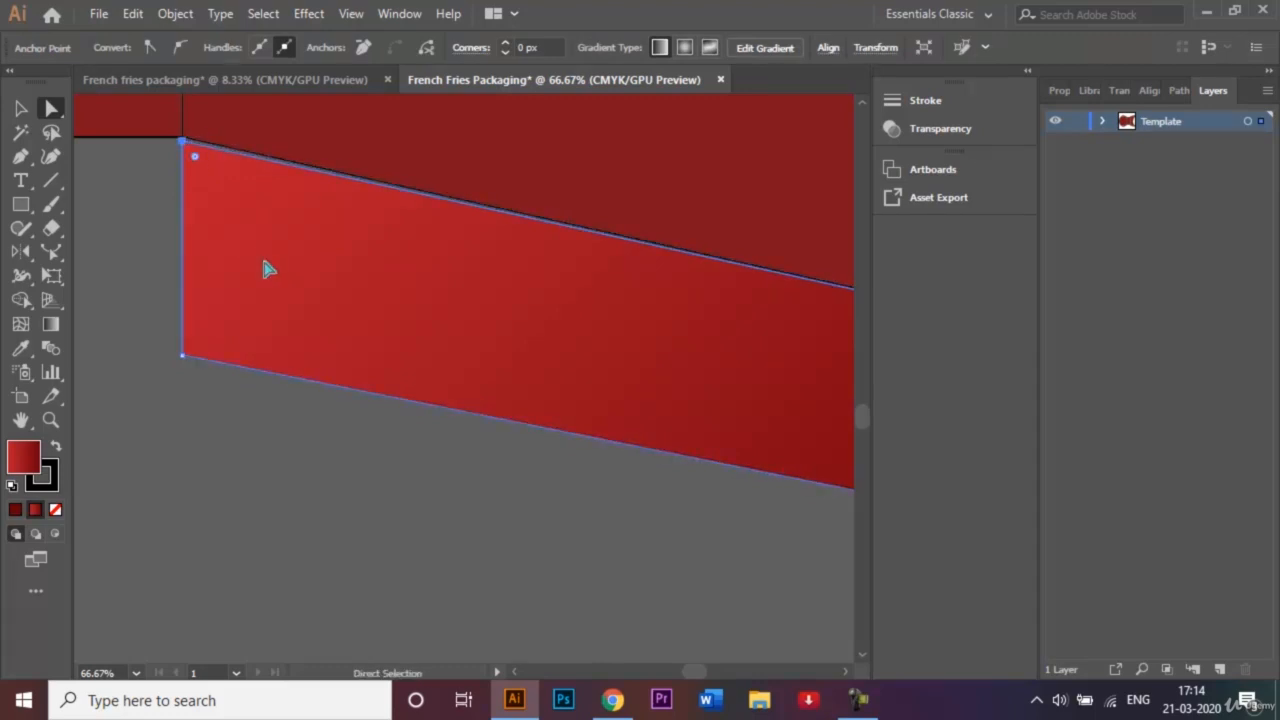
# Step: Nudge the lower-right flap's upper inner anchor up in small increments to the centre rectangle's corner, and deselect it
pyautogui.press('Up')
pyautogui.press('Up')
pyautogui.press('Up')
pyautogui.press('Up')
pyautogui.press('Up')
pyautogui.press('Up')
pyautogui.press('Up')
pyautogui.press('Up')
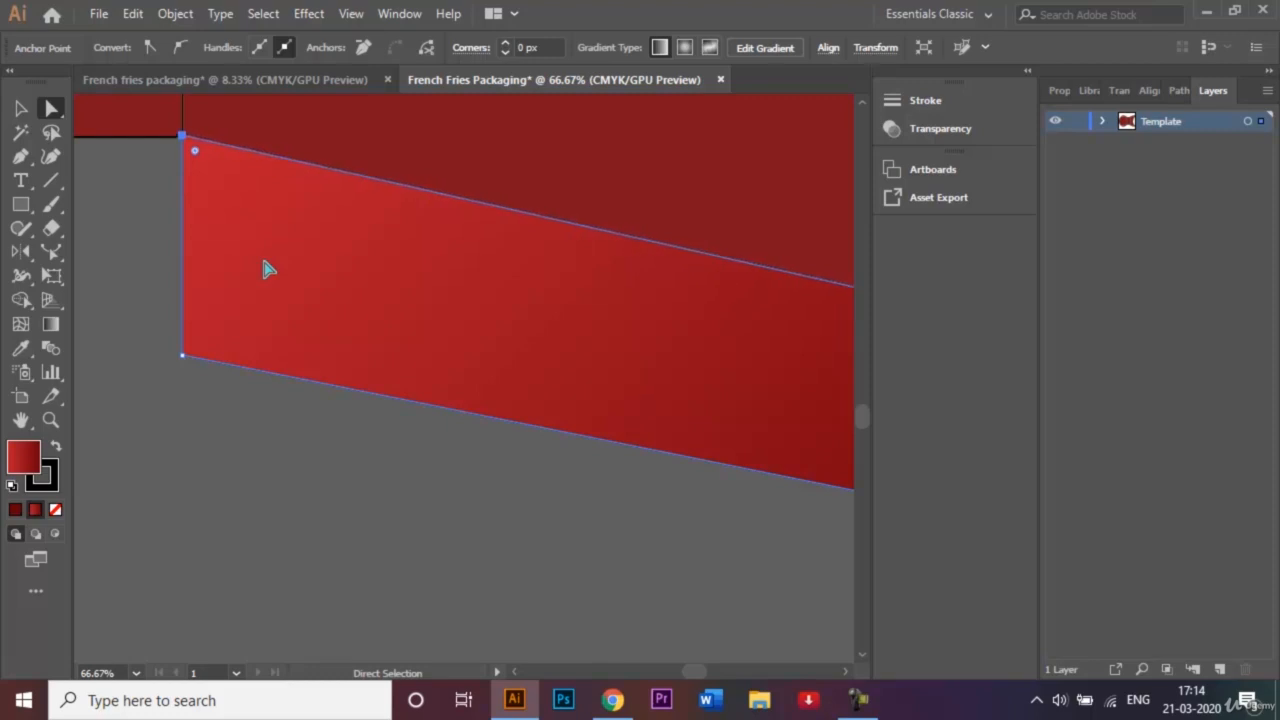
pyautogui.click(19, 108)
pyautogui.click(144, 365)
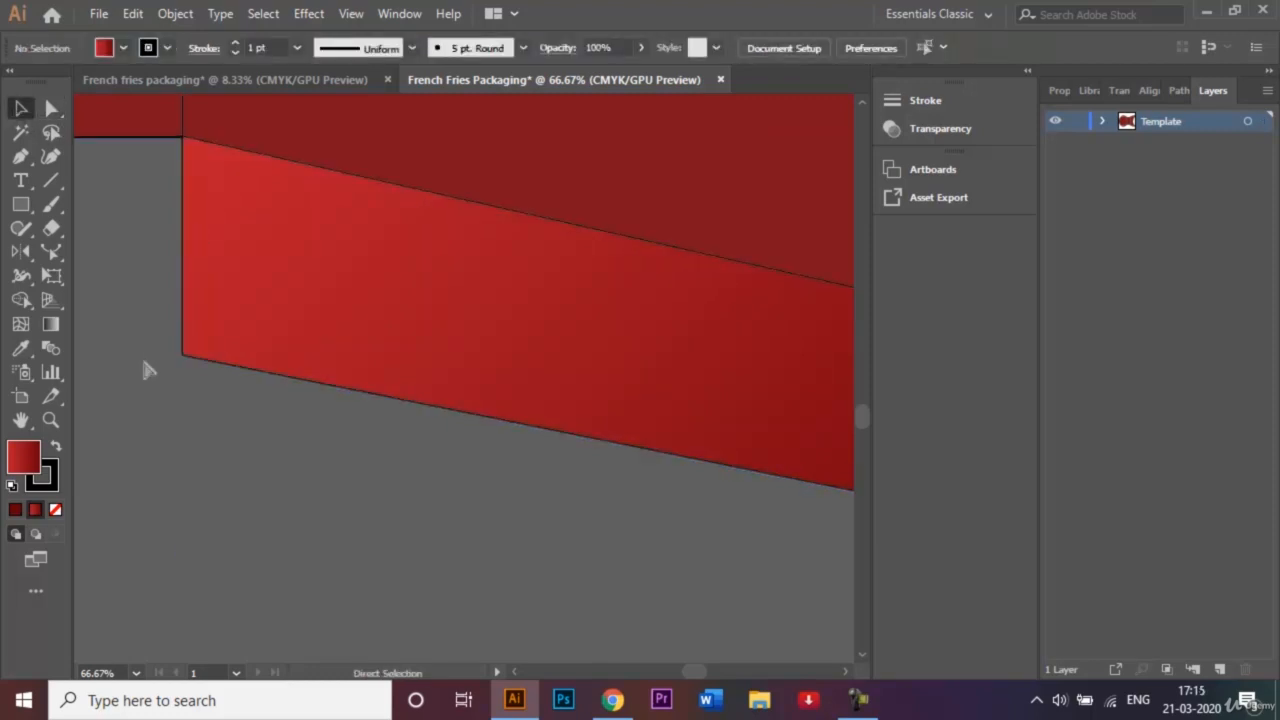
# Step: Open the image file McDonald's logo.png from the Reference Images - Video Recording folder
pyautogui.hotkey('ctrl', '-')
pyautogui.hotkey('ctrl', '-')
pyautogui.hotkey('ctrl', '-')
pyautogui.hotkey('ctrl', '-')
pyautogui.hotkey('ctrl', '-')
pyautogui.hotkey('ctrl', '-')
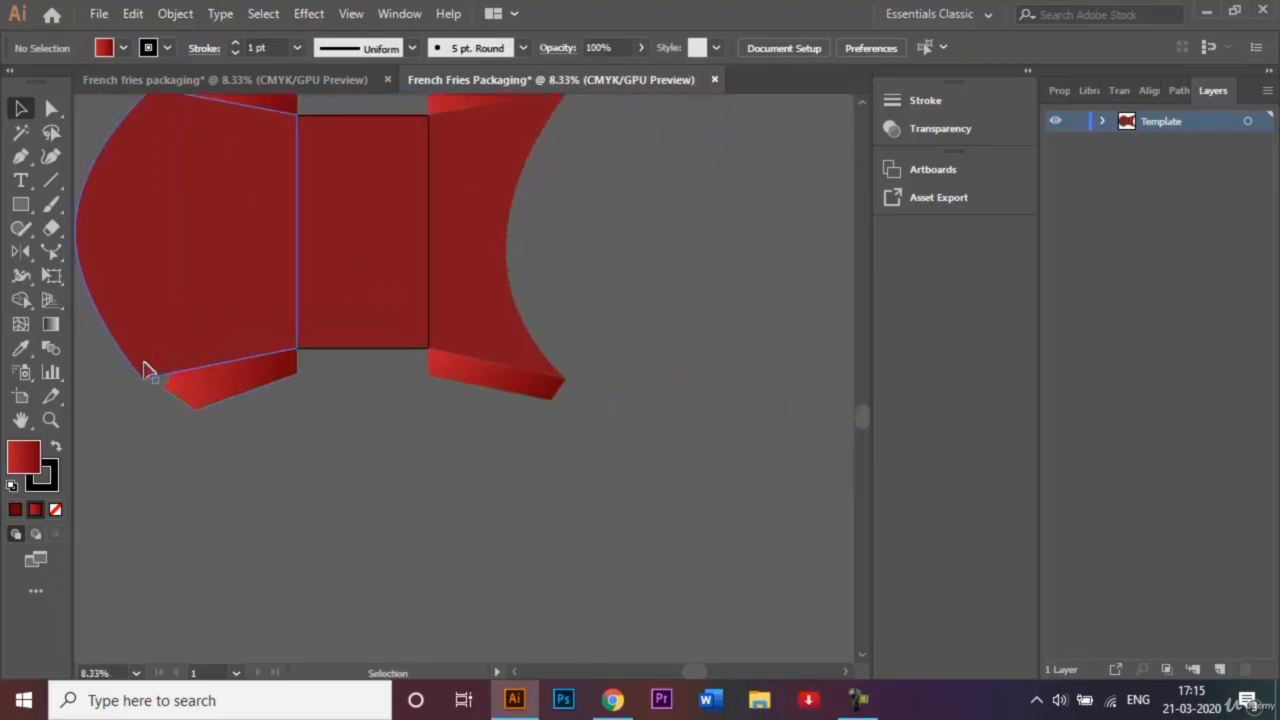
pyautogui.scroll(3, 865, 107)
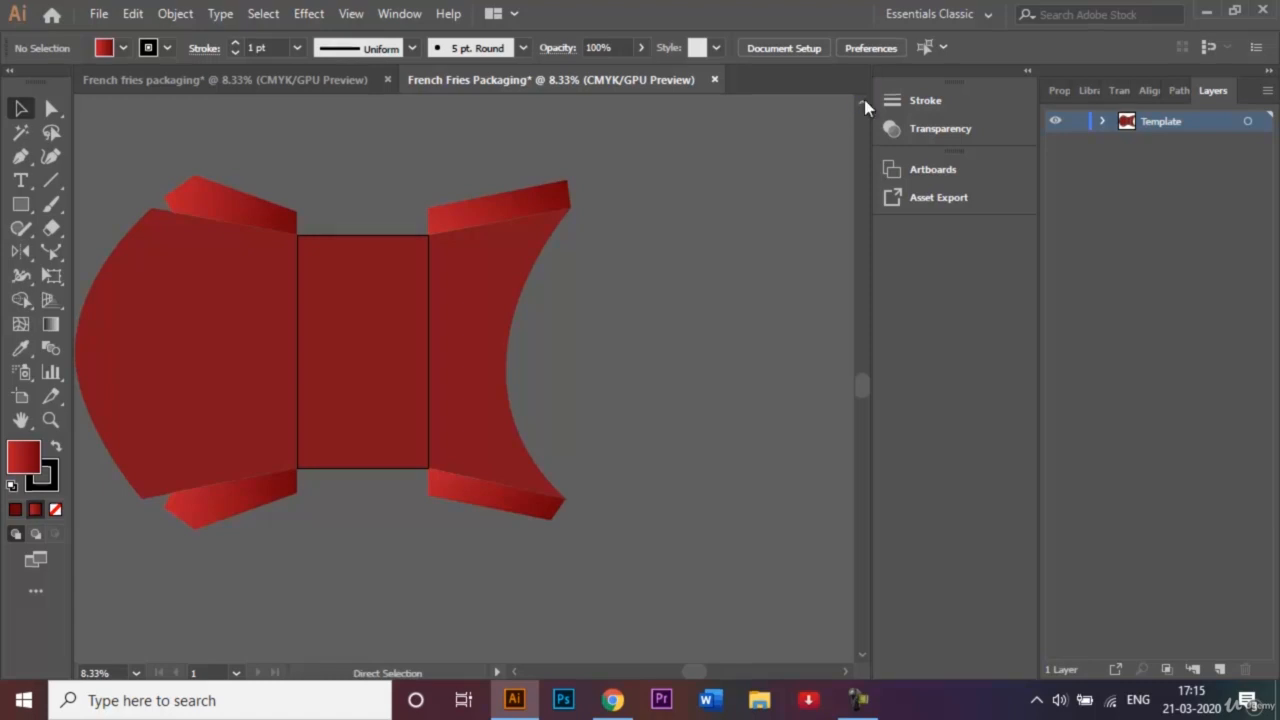
pyautogui.hotkey('ctrl', 'o')
pyautogui.write('Mc')
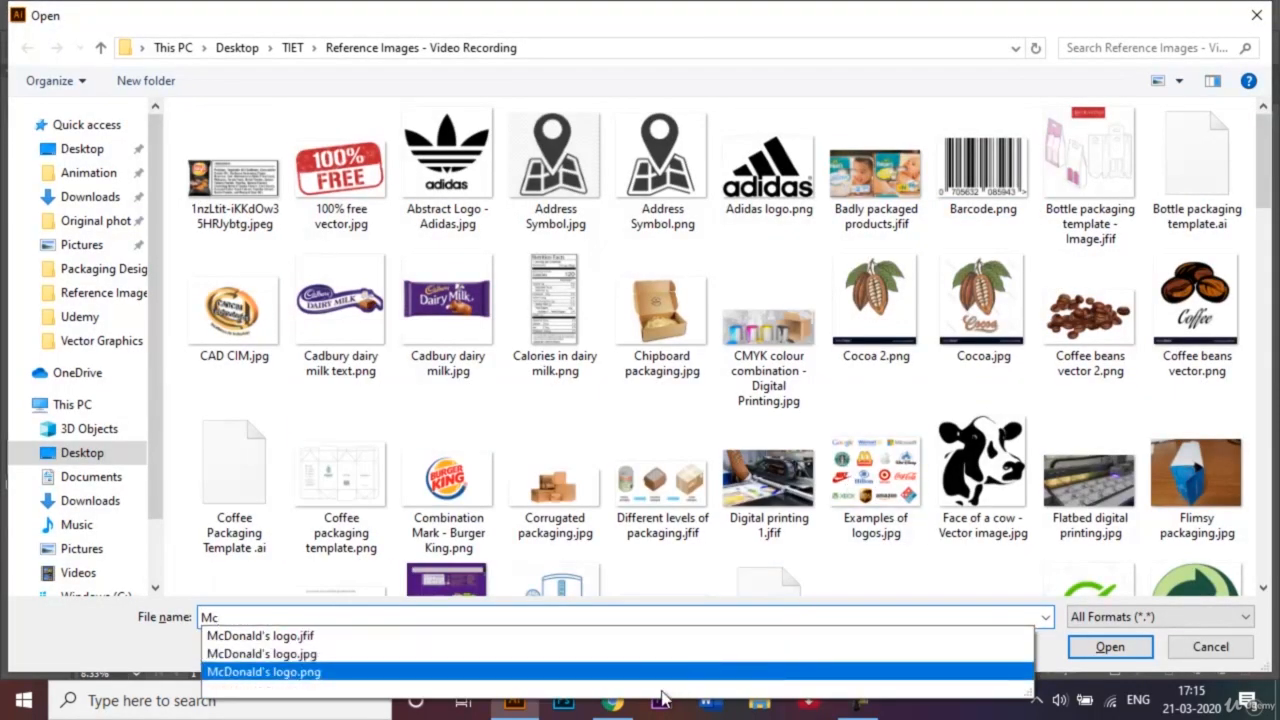
pyautogui.click(636, 672)
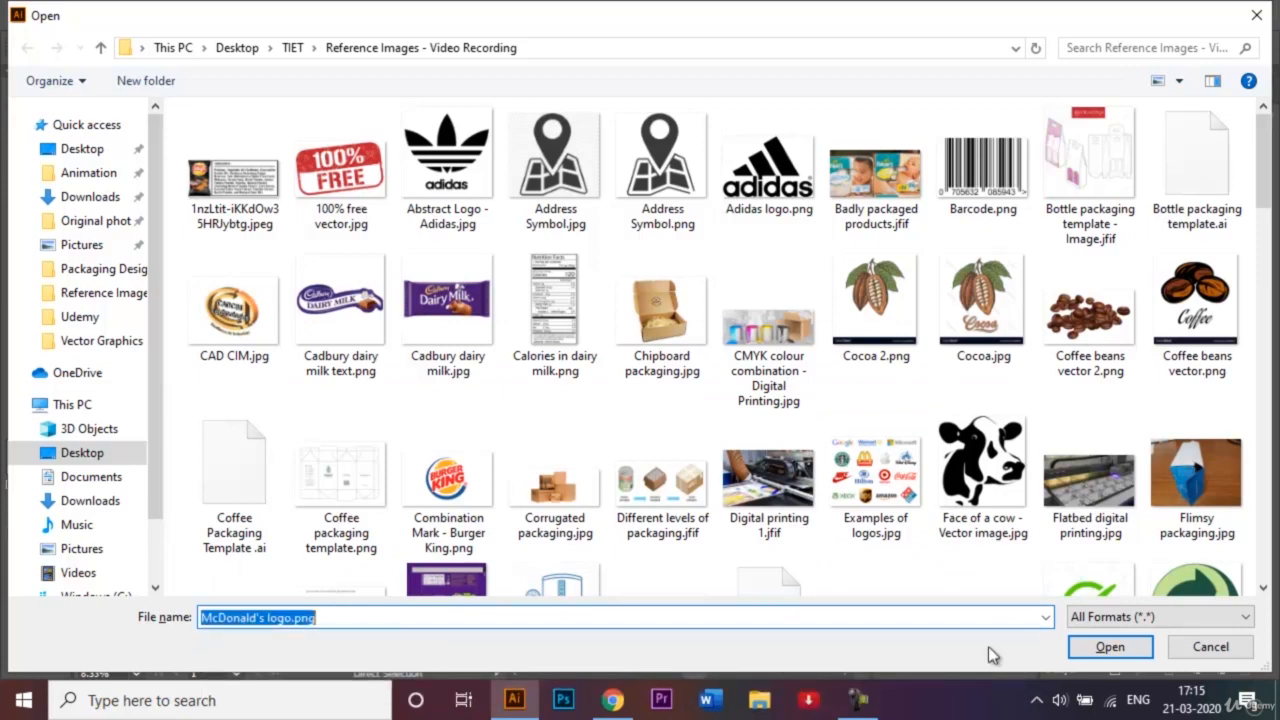
pyautogui.click(1128, 651)
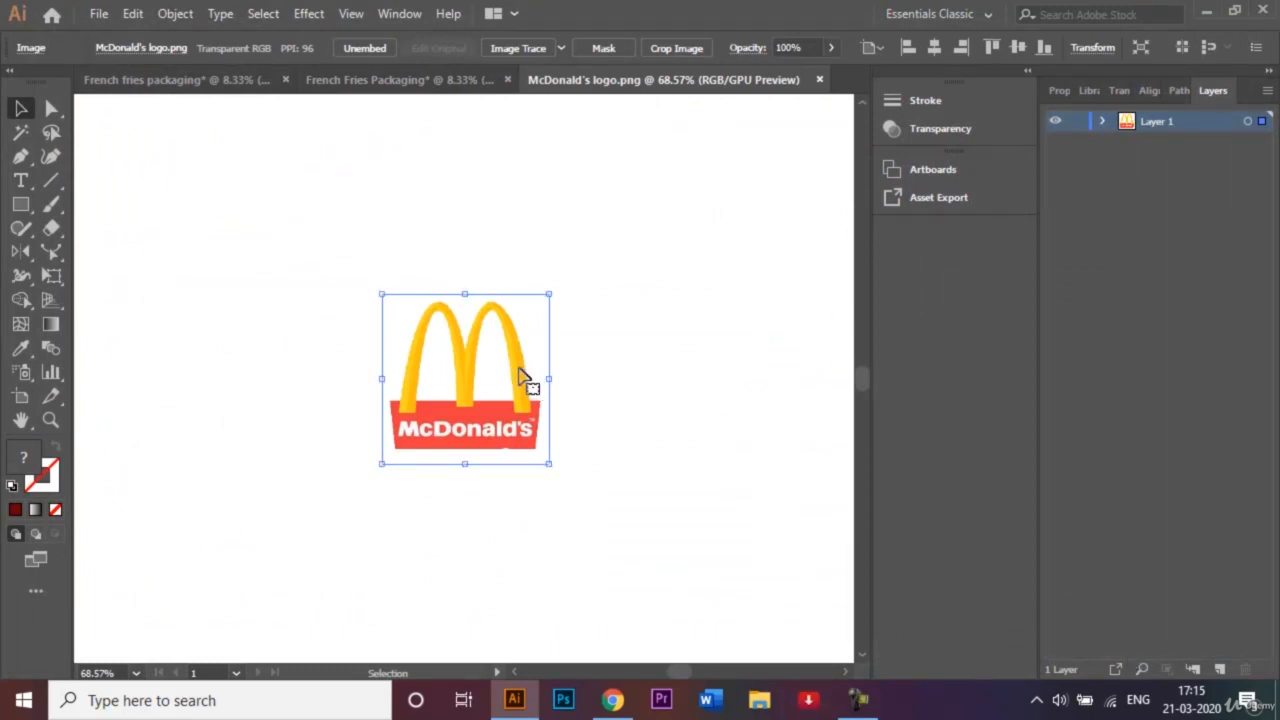
# Step: Bring the McDonald's logo into the French Fries Packaging document and place it rotated sideways on the right panel
pyautogui.moveTo(523, 374); pyautogui.dragTo(488, 228)
pyautogui.moveTo(470, 352); pyautogui.dragTo(493, 376)
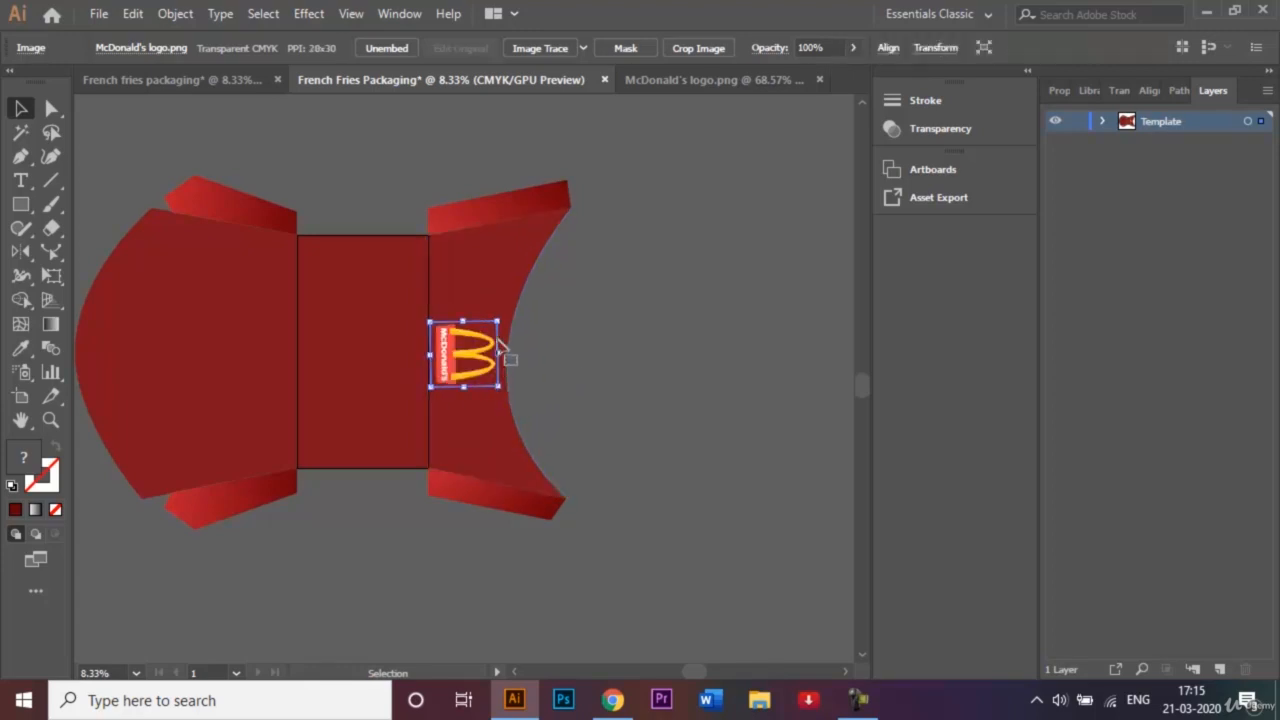
pyautogui.moveTo(494, 316); pyautogui.dragTo(496, 315)
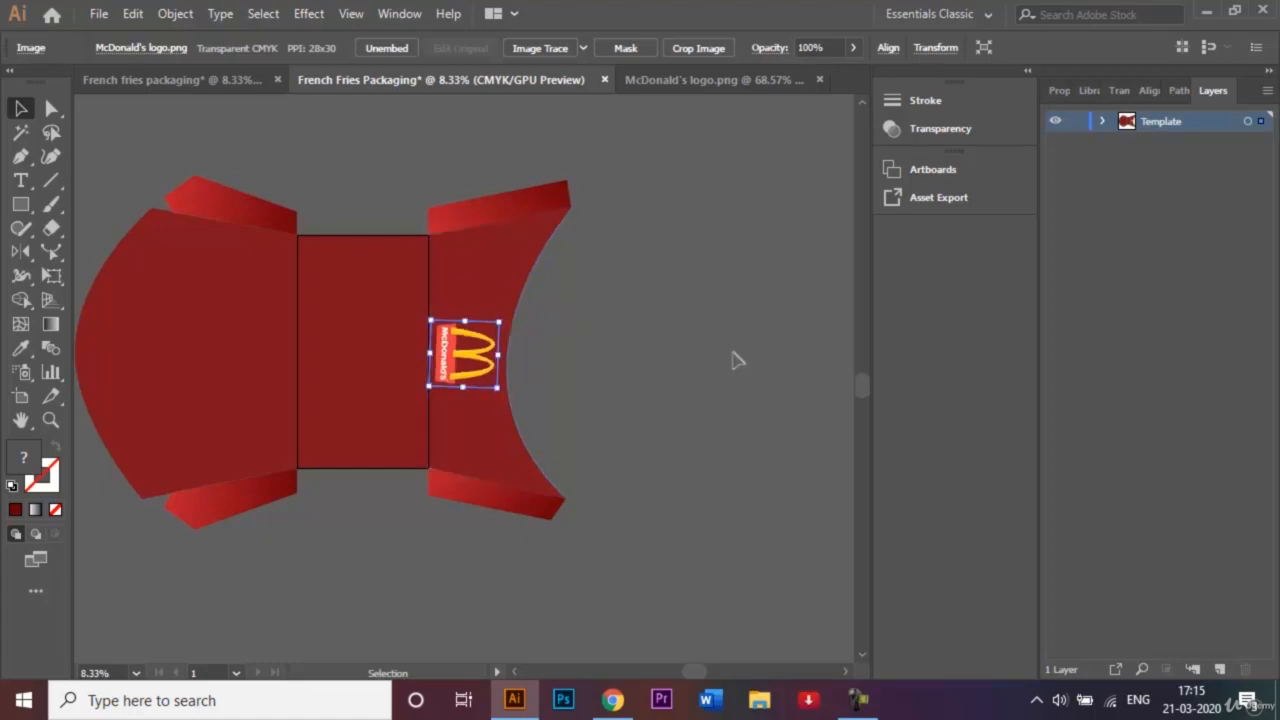
# Step: Nudge the logo on the right panel in large increments towards the panel's curved edge
pyautogui.hotkey('shift', 'Right')
pyautogui.hotkey('shift', 'Right')
pyautogui.hotkey('shift', 'Right')
pyautogui.hotkey('shift', 'Right')
pyautogui.hotkey('shift', 'Right')
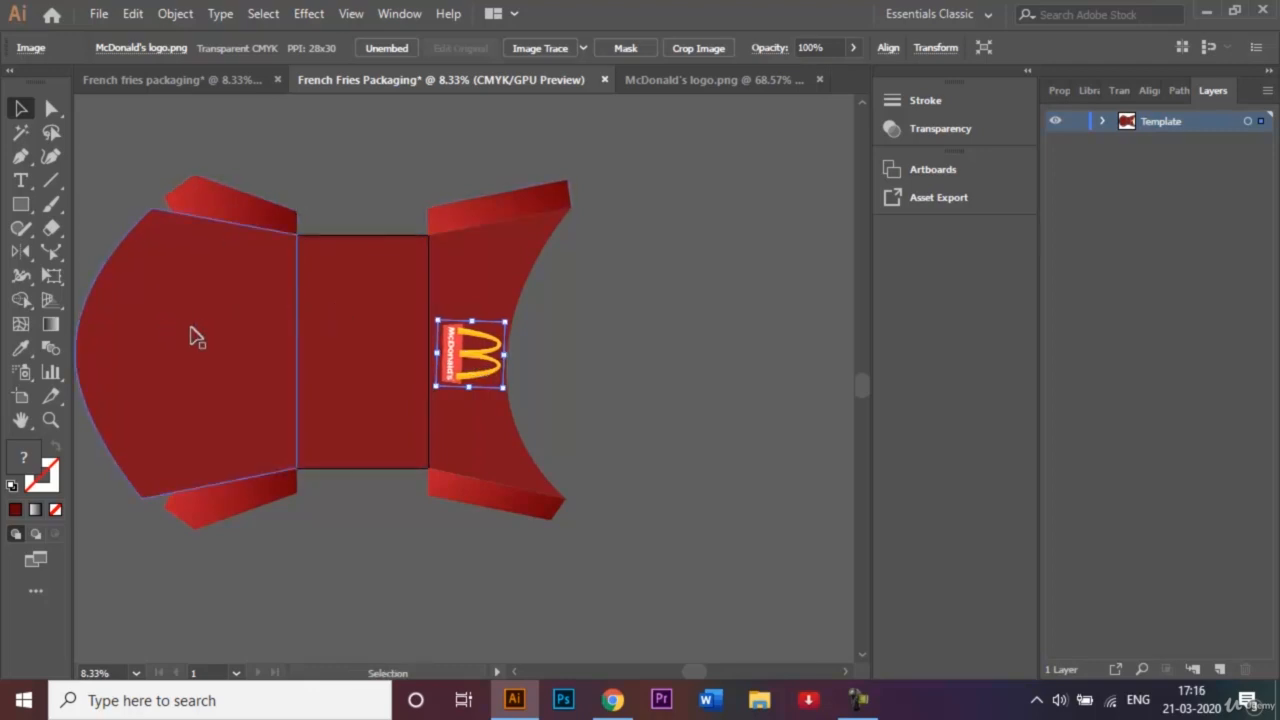
# Step: Create a copy of the logo reflected about the vertical axis and place it on the left panel with its rotation straightened
pyautogui.rightClick(462, 362)
pyautogui.moveTo(564, 506)
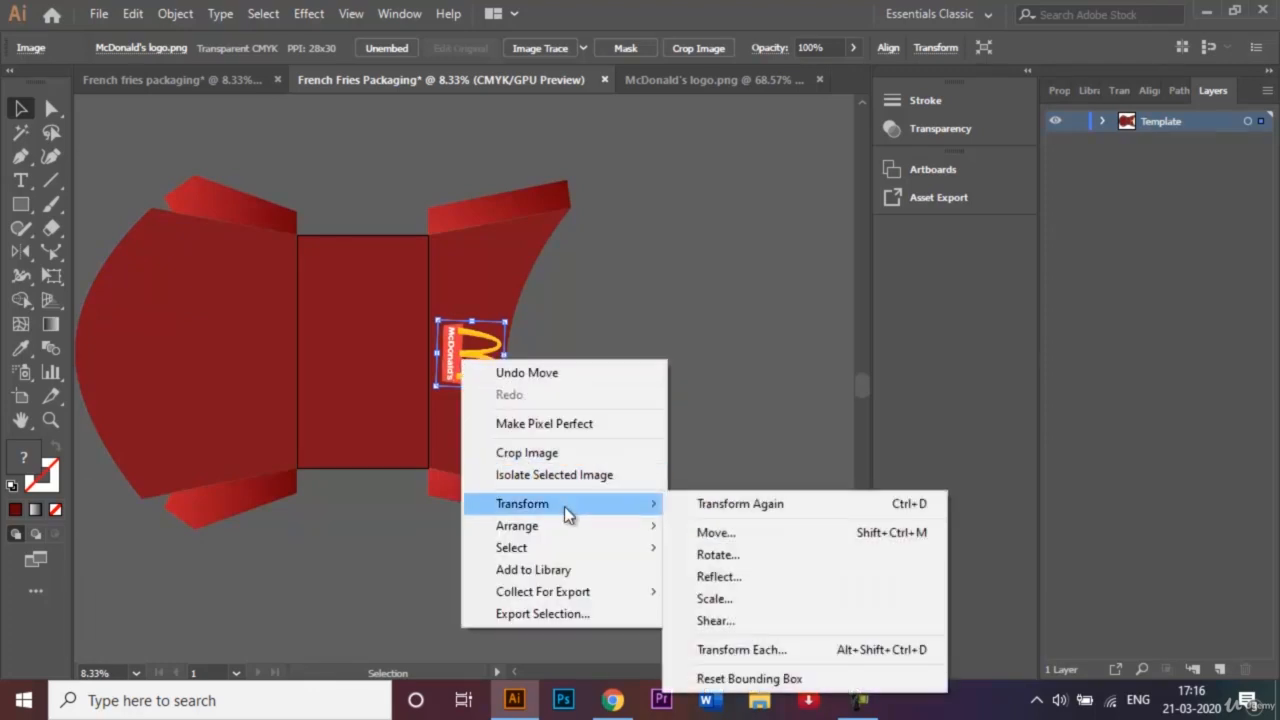
pyautogui.click(740, 576)
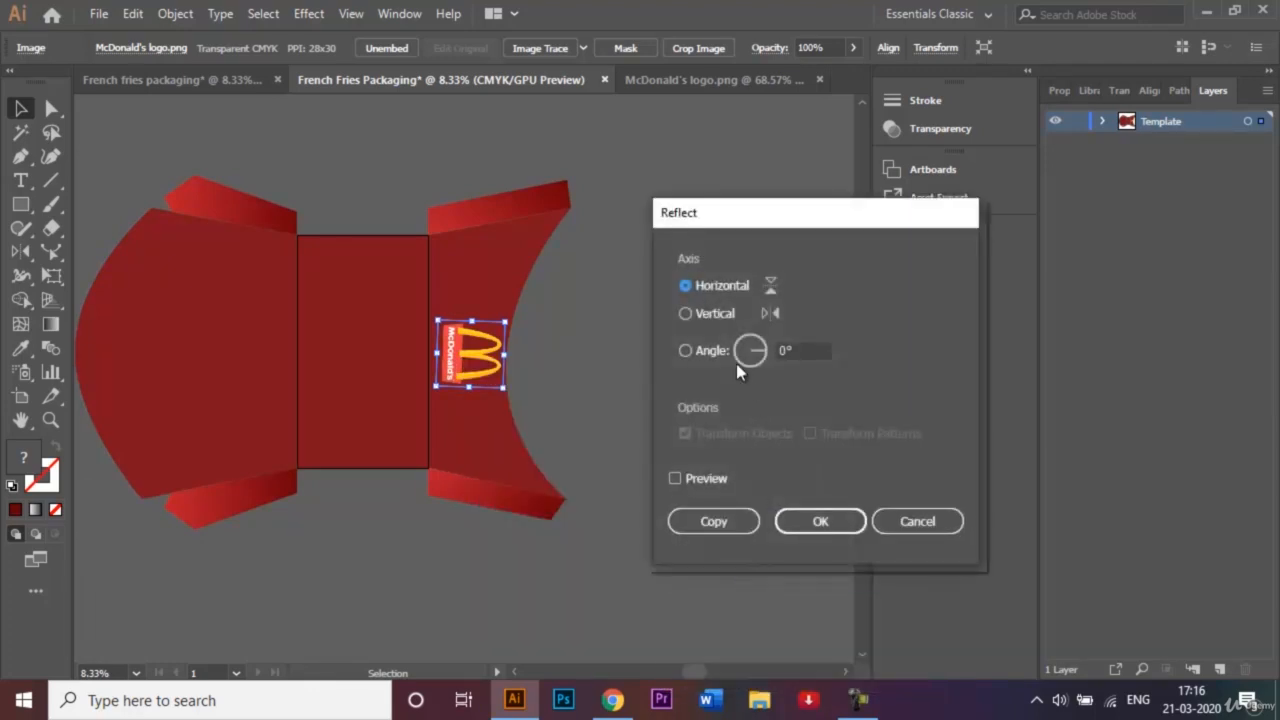
pyautogui.click(686, 314)
pyautogui.click(742, 522)
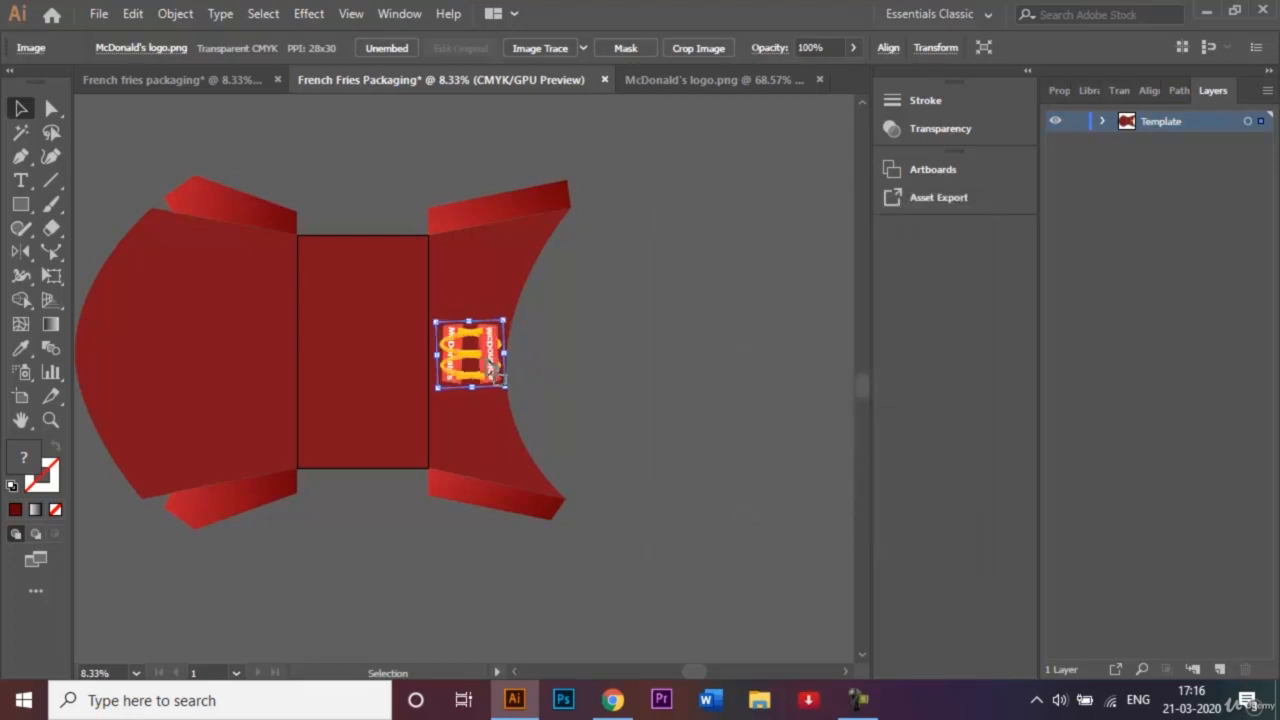
pyautogui.moveTo(490, 365); pyautogui.dragTo(220, 365)
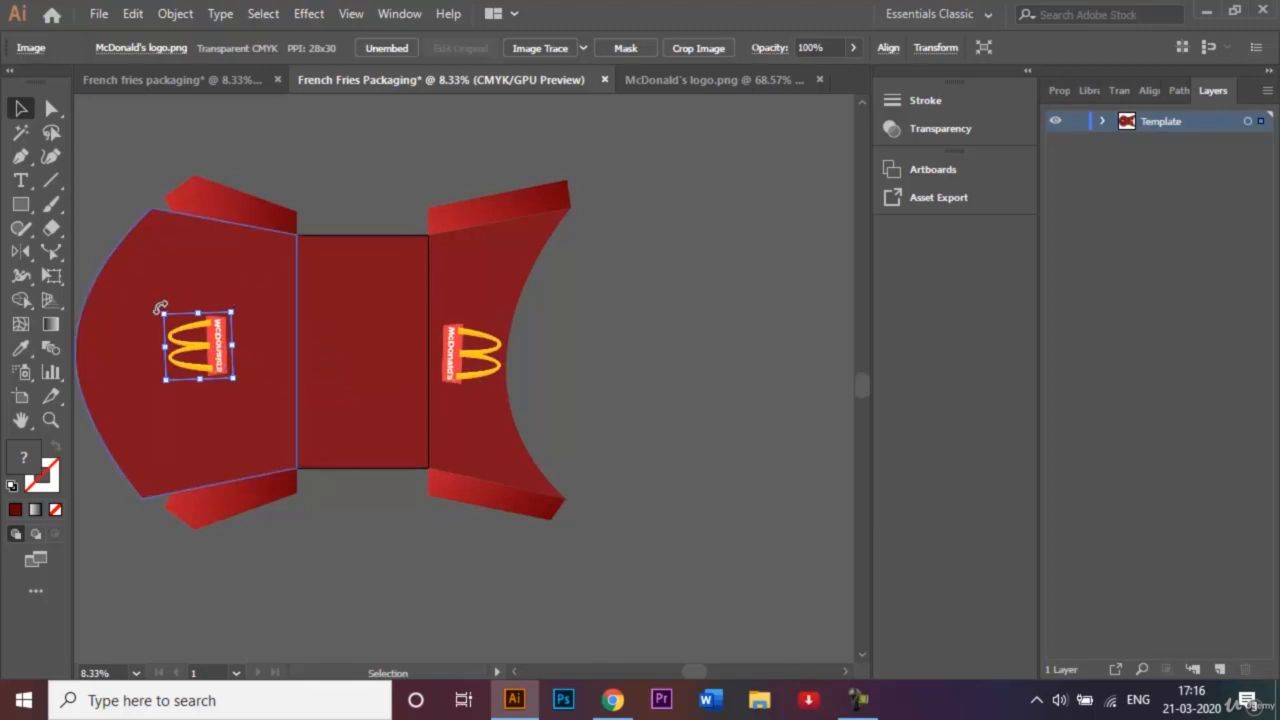
pyautogui.moveTo(160, 307); pyautogui.dragTo(162, 304)
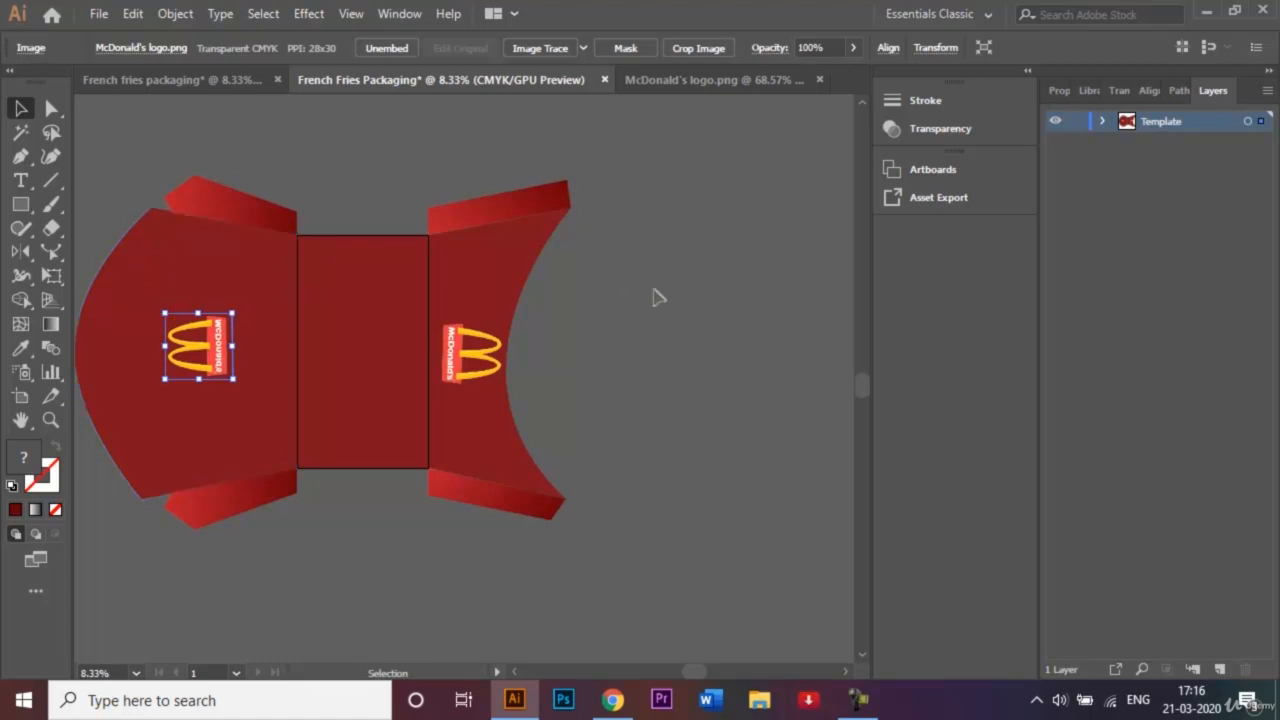
# Step: Apply a Multiply drop shadow to both logos with 7 px X and Y offsets, 5 px blur and an adjusted opacity
pyautogui.keyDown('shift'); pyautogui.click(472, 355); pyautogui.keyUp('shift')
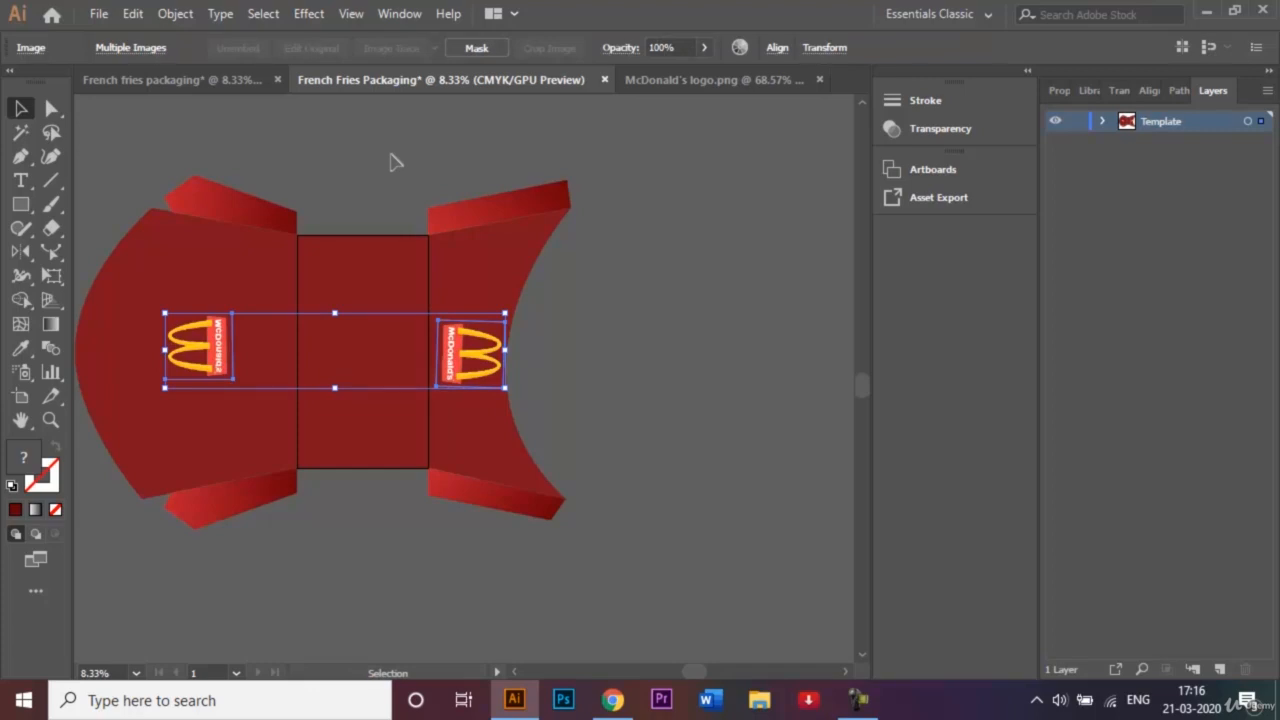
pyautogui.click(309, 14)
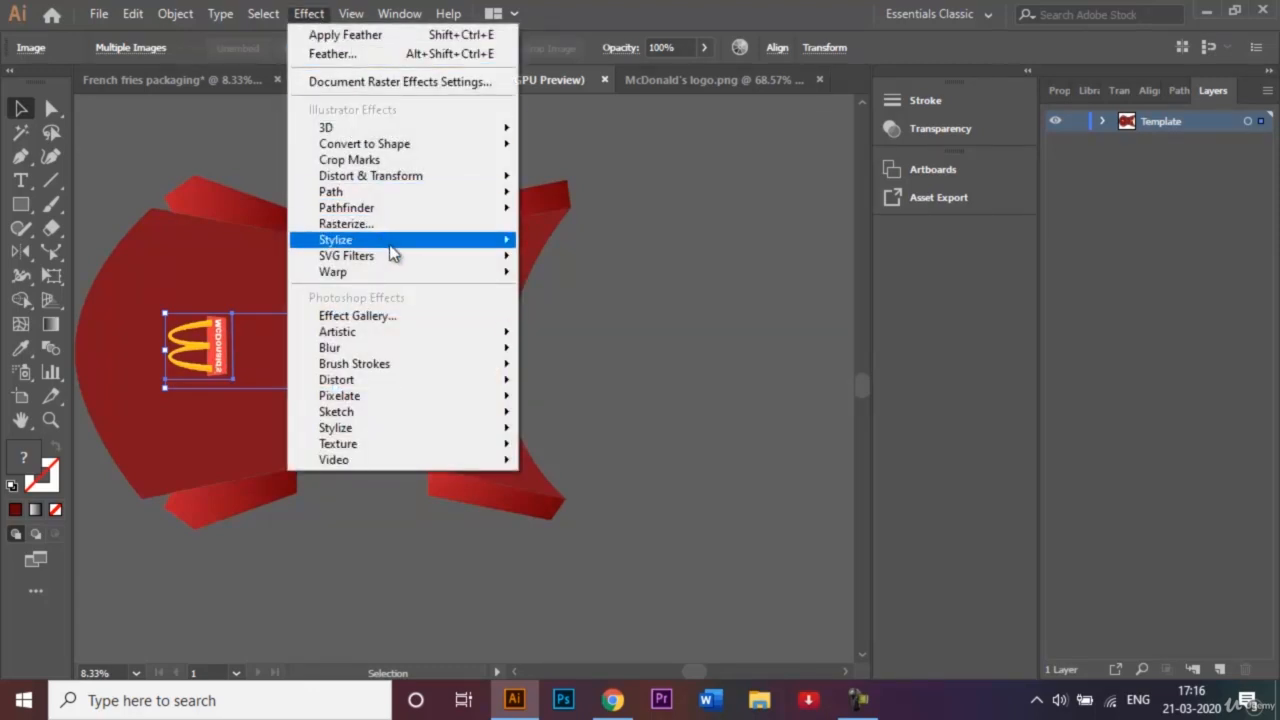
pyautogui.moveTo(470, 242)
pyautogui.click(568, 246)
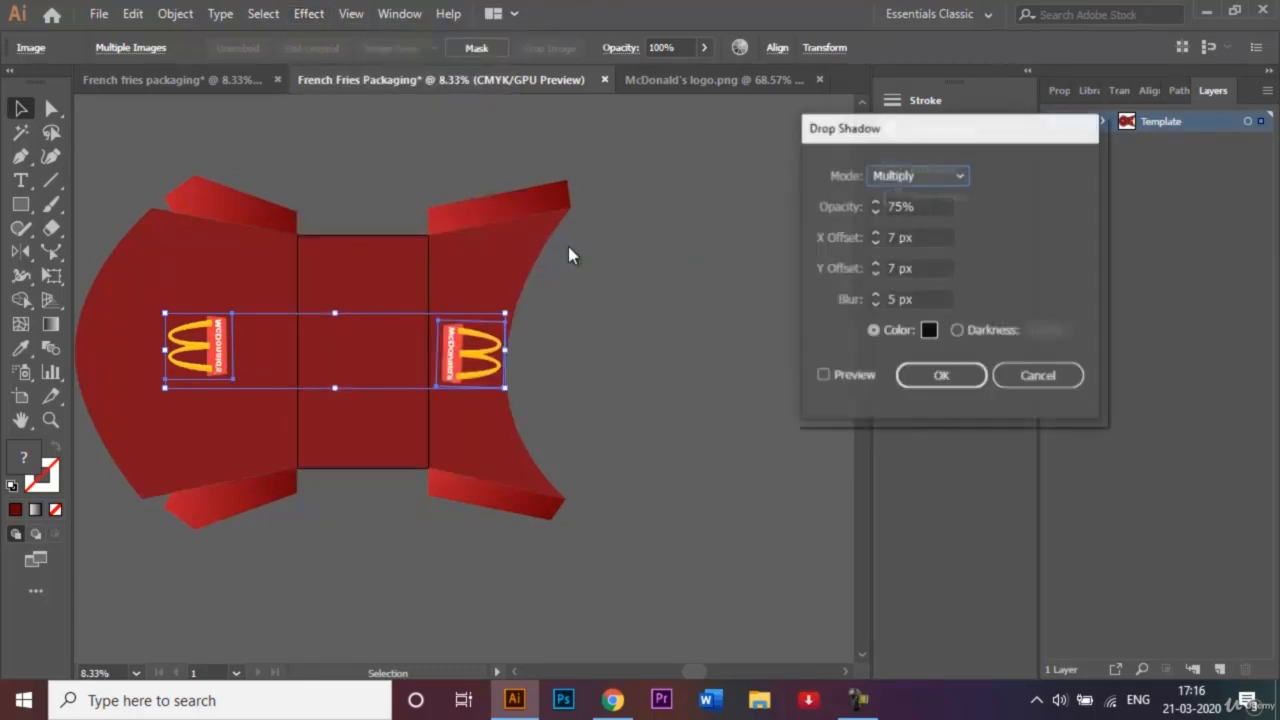
pyautogui.click(893, 204)
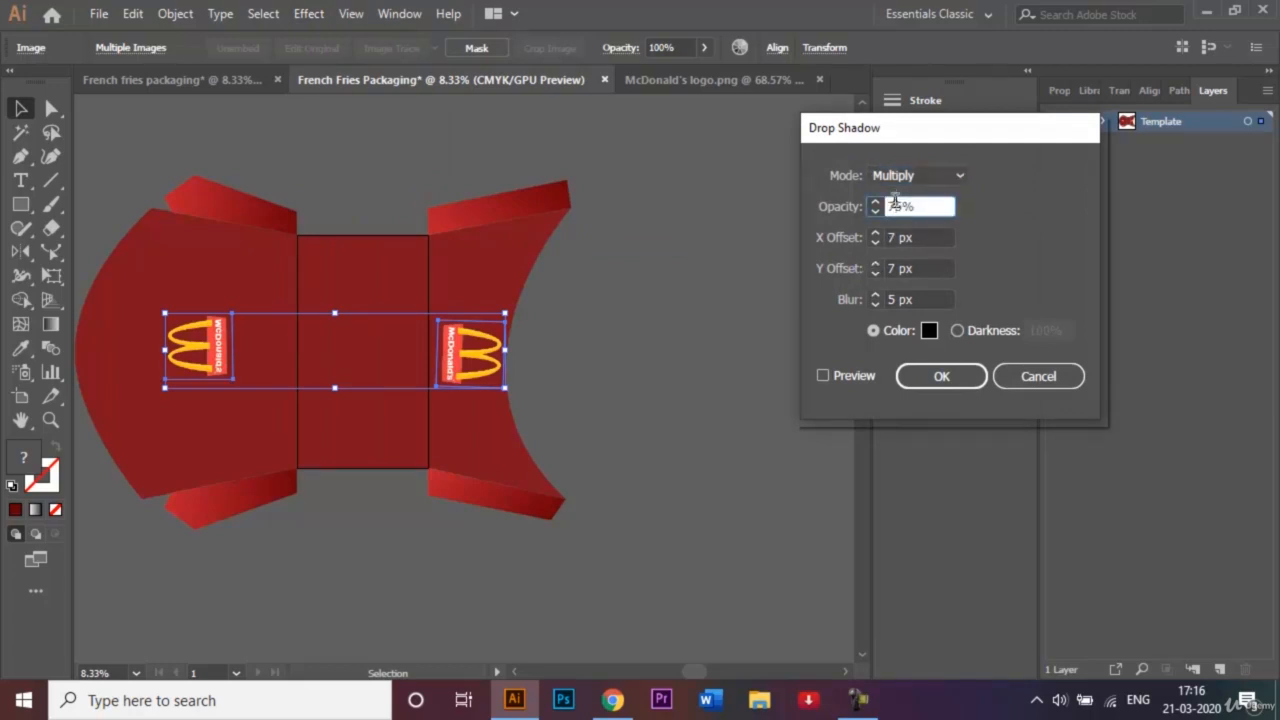
pyautogui.press('BackSpace')
pyautogui.write('5')
pyautogui.click(940, 385)
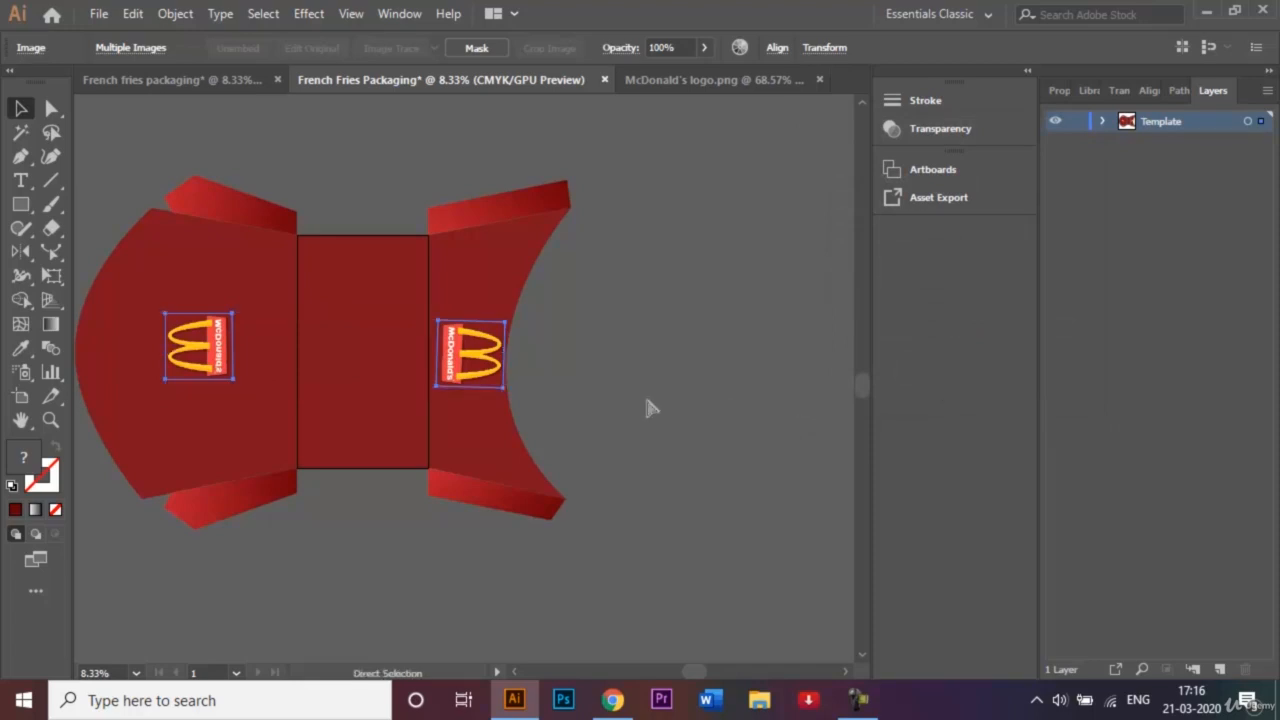
# Step: Examine the drop shadows on the right and left panel logos up close, with both logos deselected
pyautogui.hotkey('ctrl', '=')
pyautogui.hotkey('ctrl', '=')
pyautogui.hotkey('ctrl', '=')
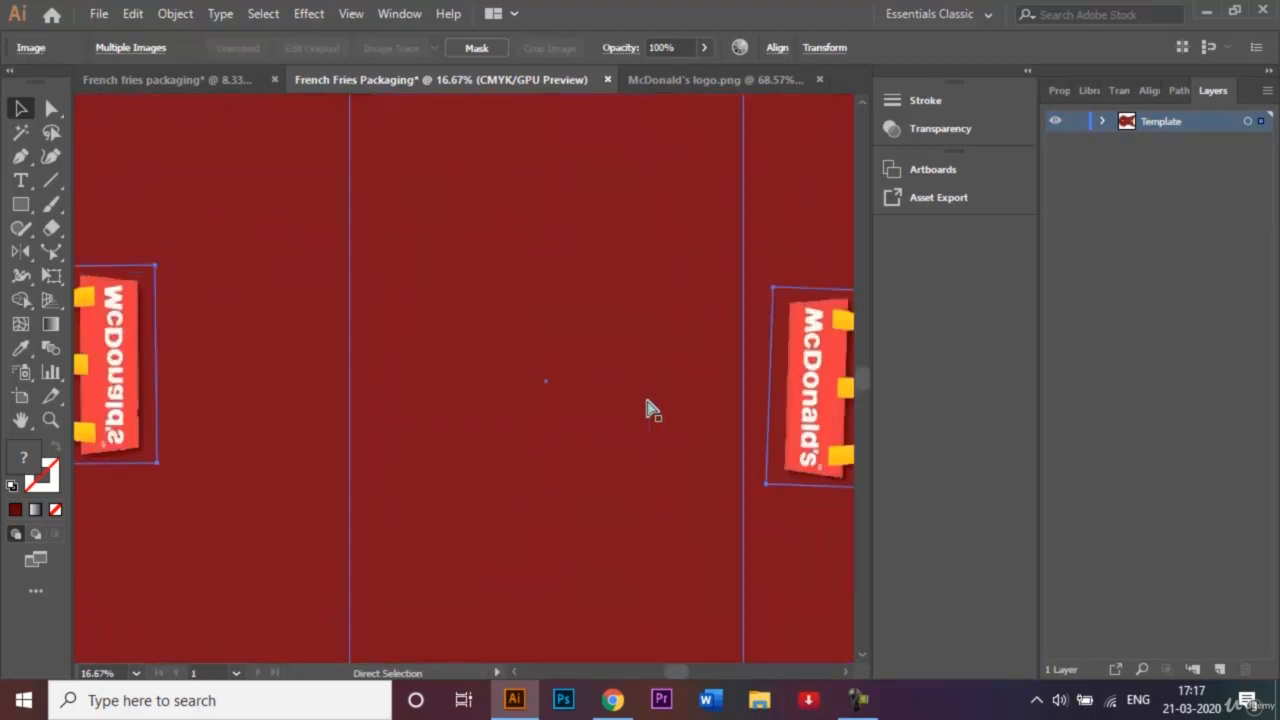
pyautogui.press('v')
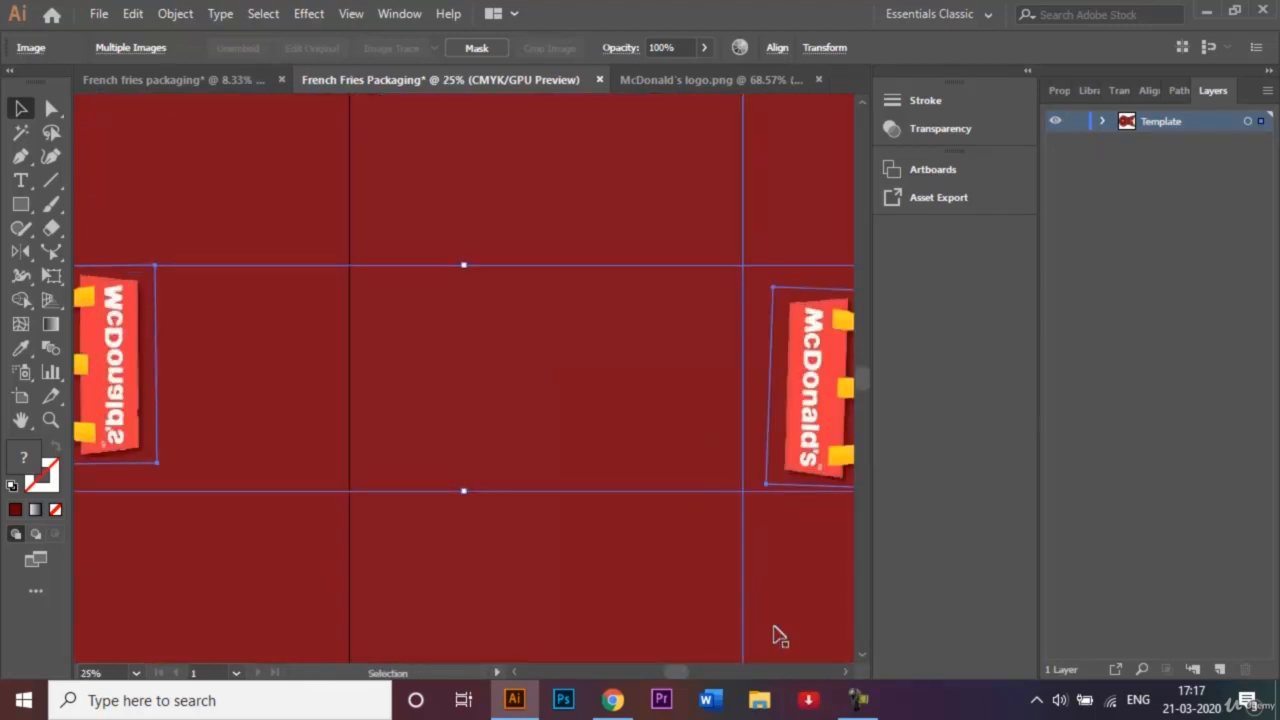
pyautogui.click(845, 673)
pyautogui.click(845, 673)
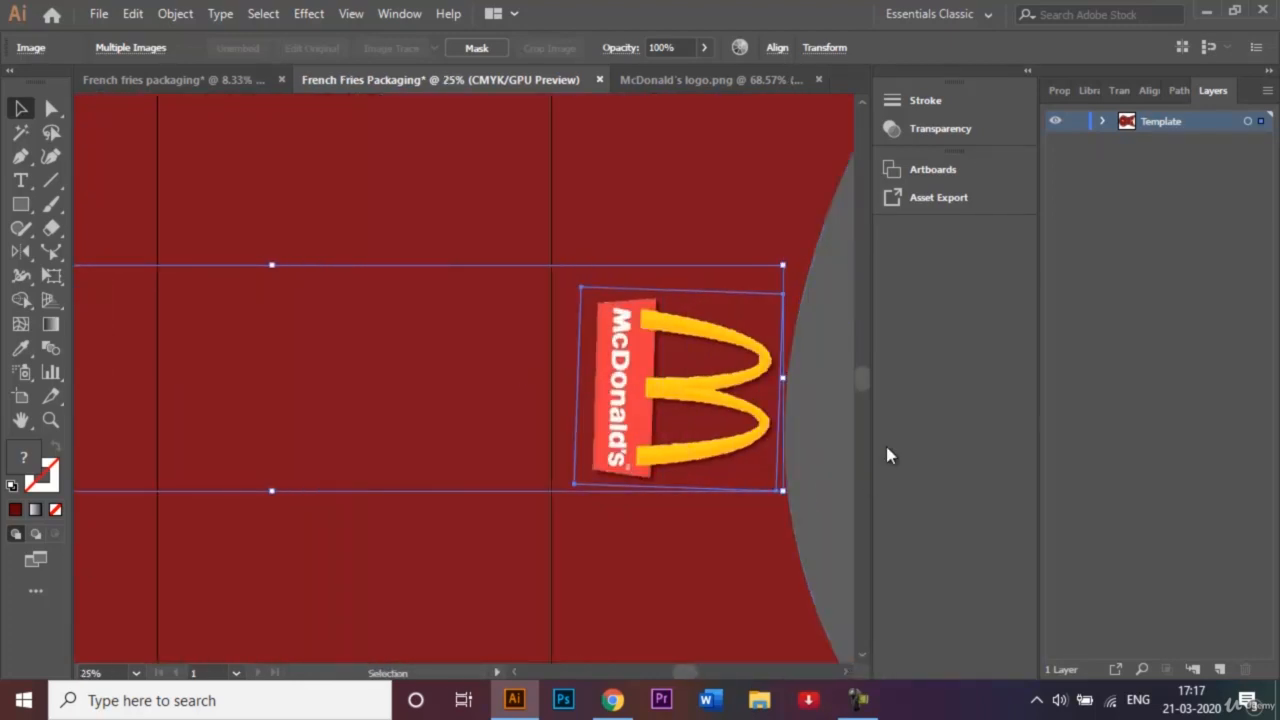
pyautogui.click(842, 453)
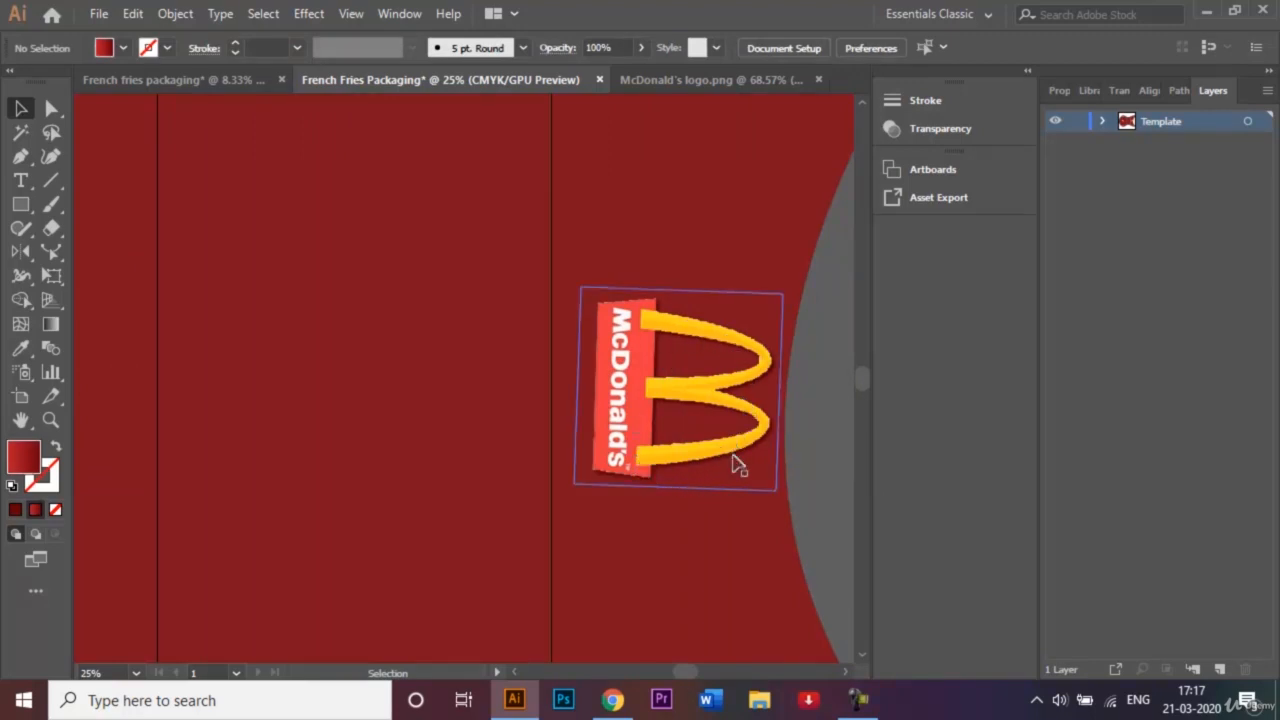
pyautogui.click(514, 672)
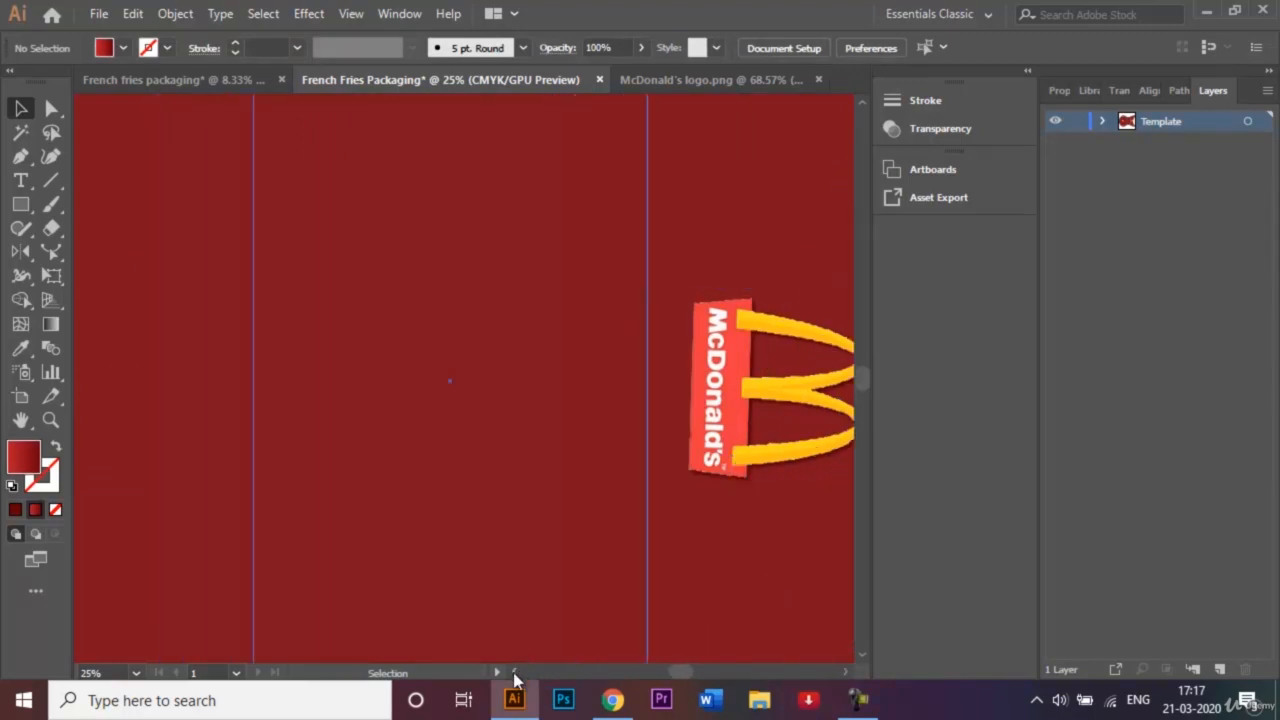
pyautogui.click(514, 672)
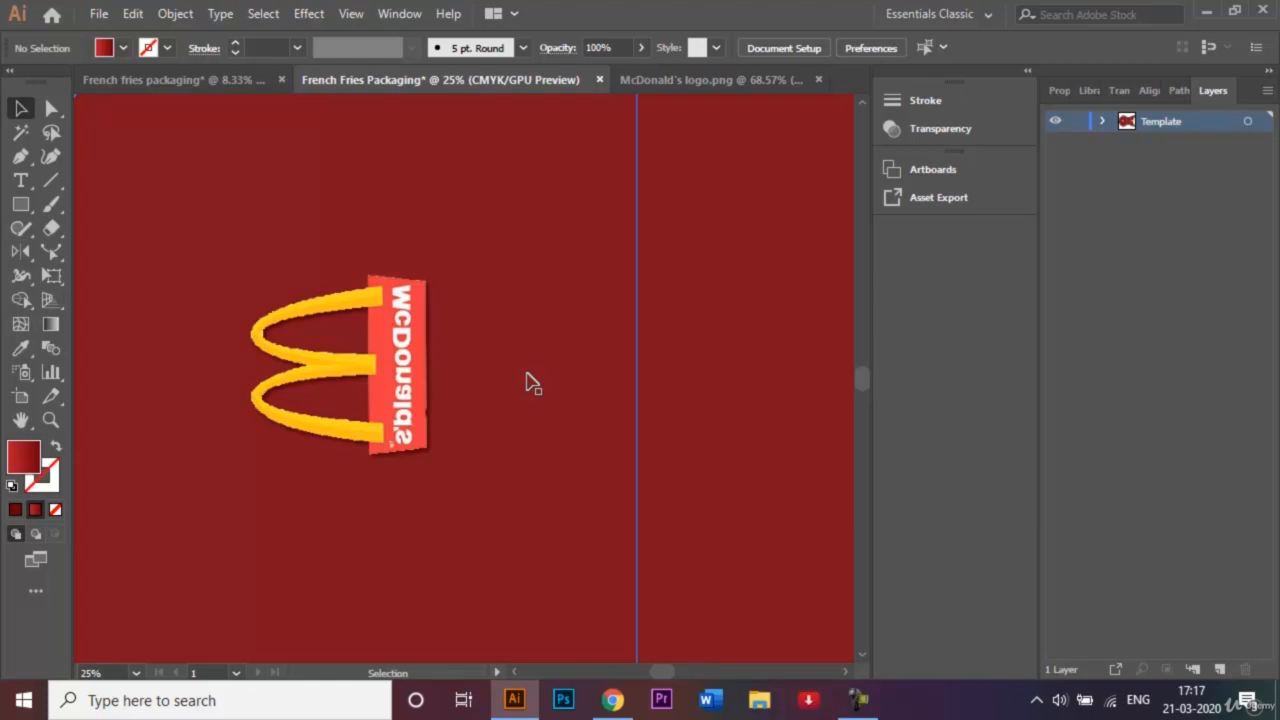
pyautogui.hotkey('ctrl', '-')
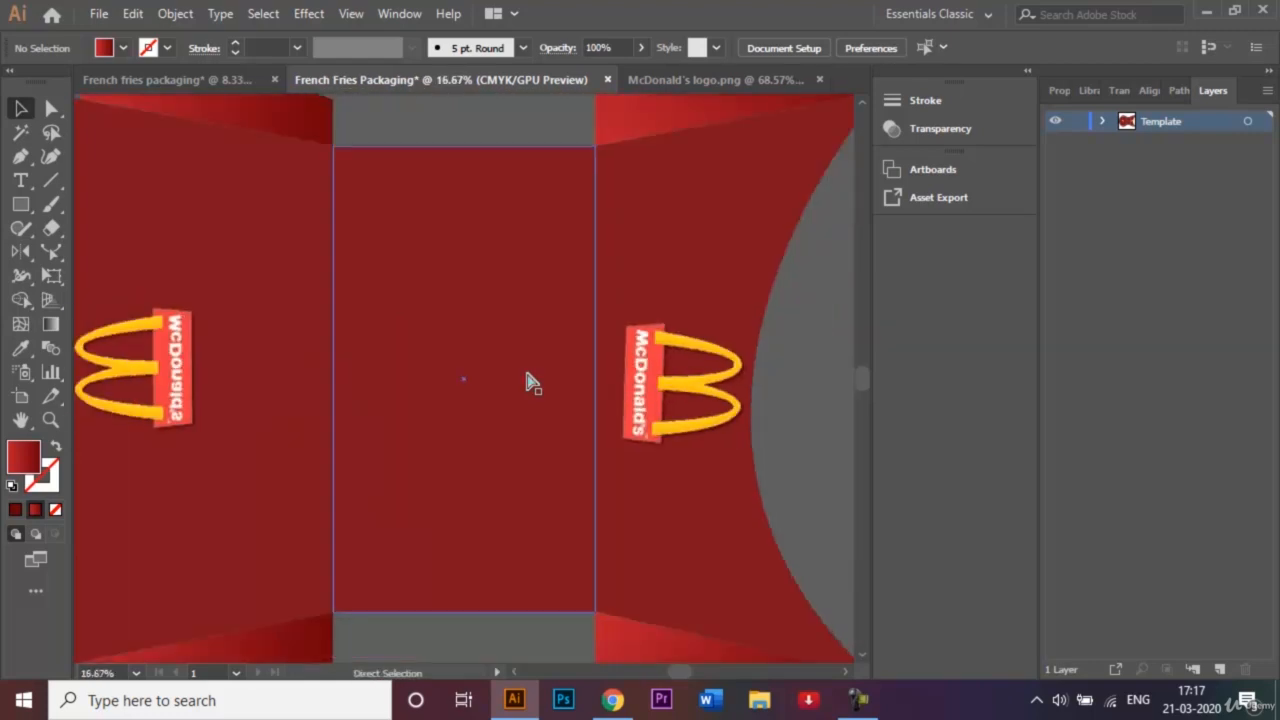
pyautogui.hotkey('ctrl', '-')
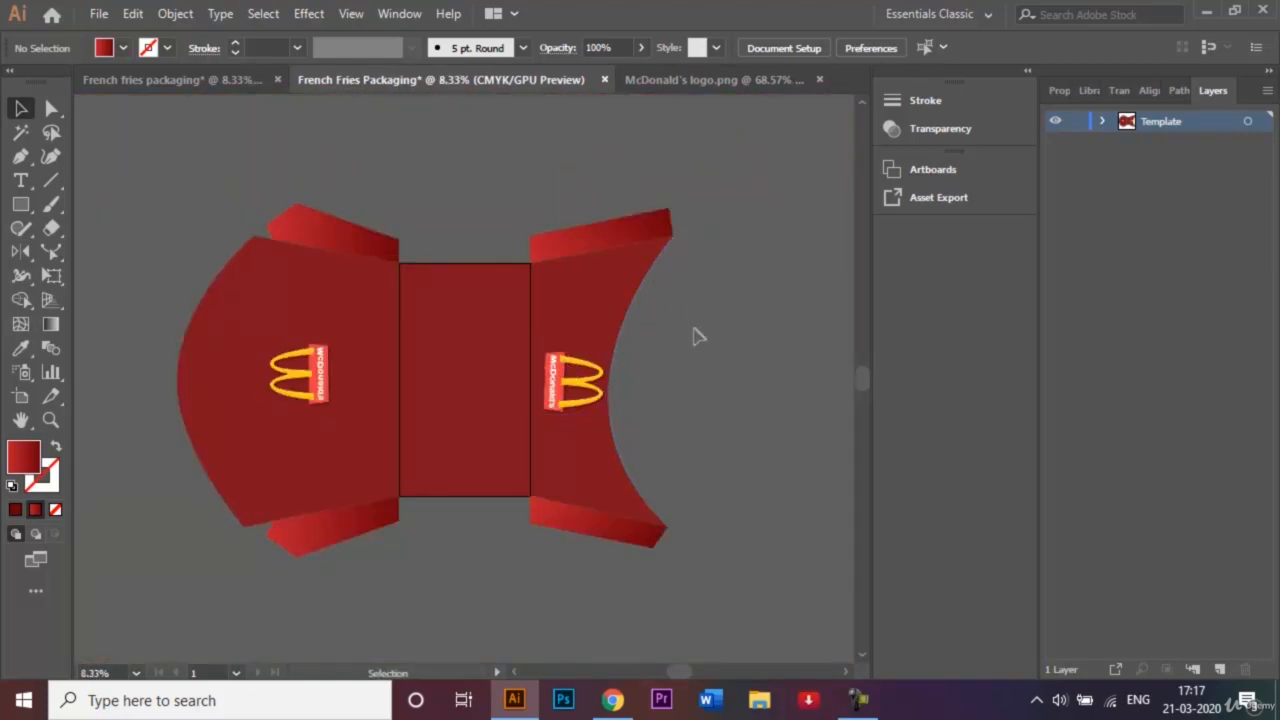
# Step: Close the McDonald's logo.png document and save the packaging as French Fries Packaging.ai in Illustrator CC format with PDF compatibility
pyautogui.click(820, 80)
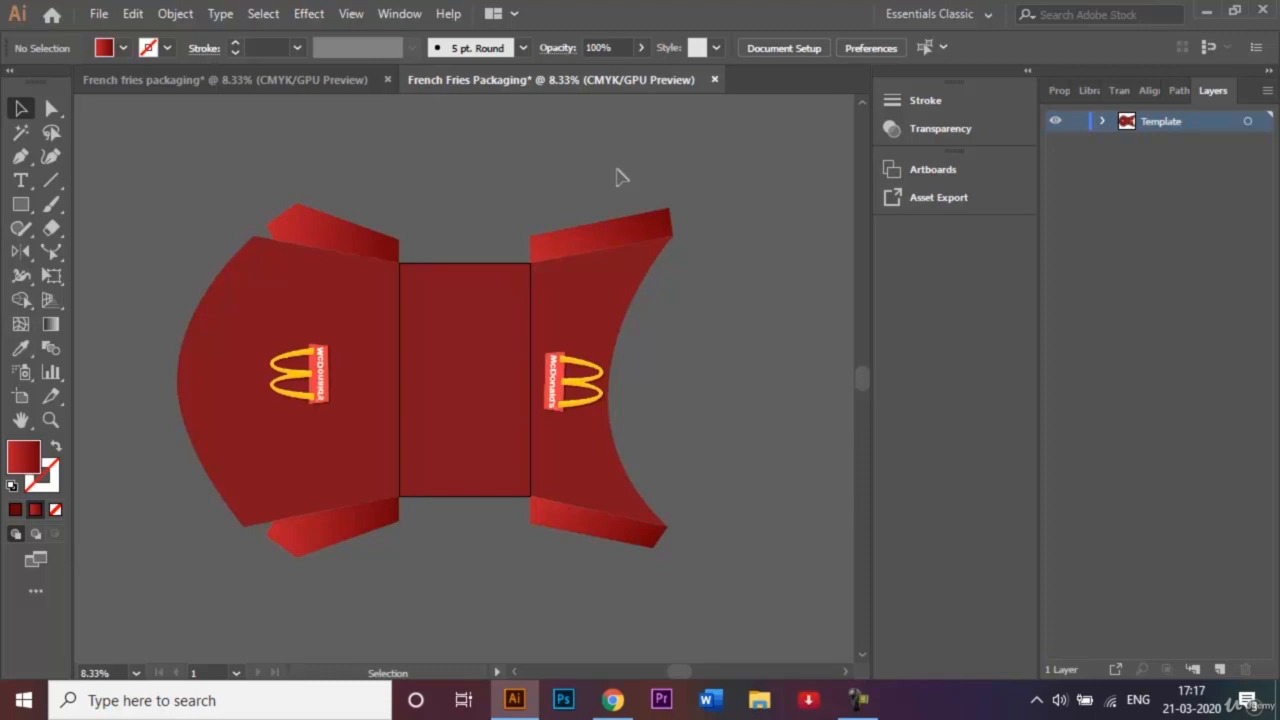
pyautogui.click(98, 14)
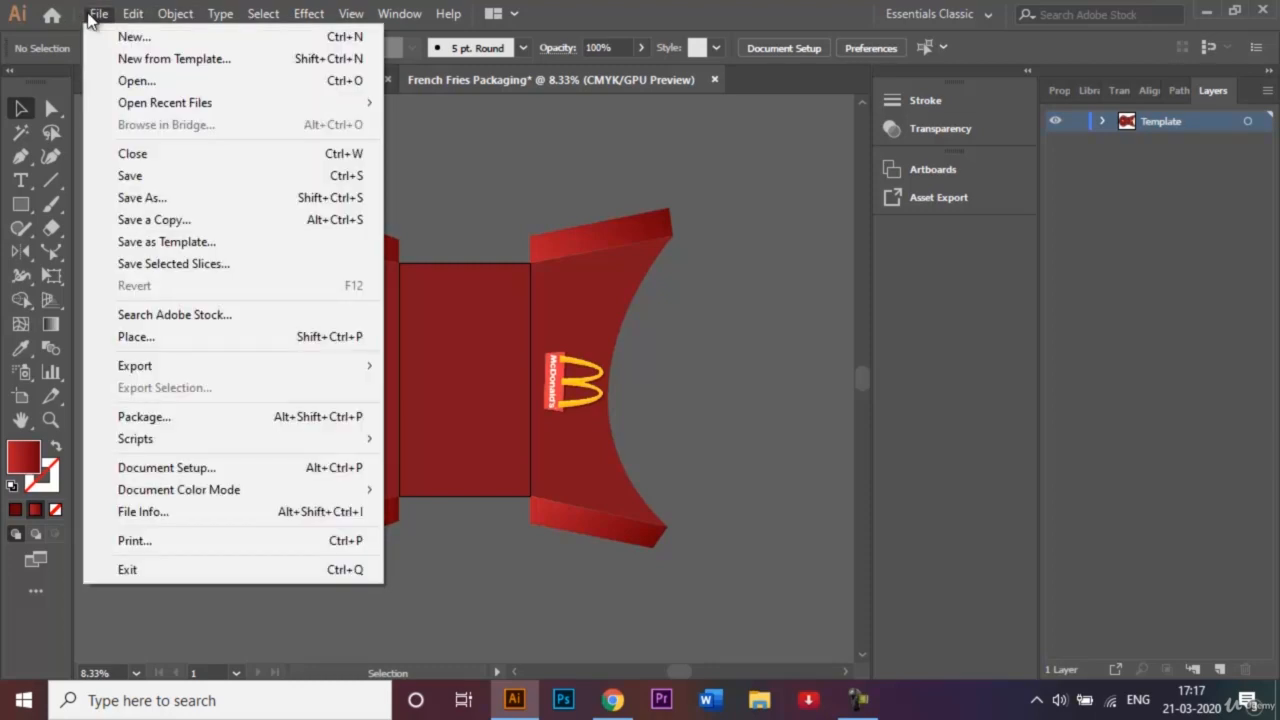
pyautogui.click(175, 197)
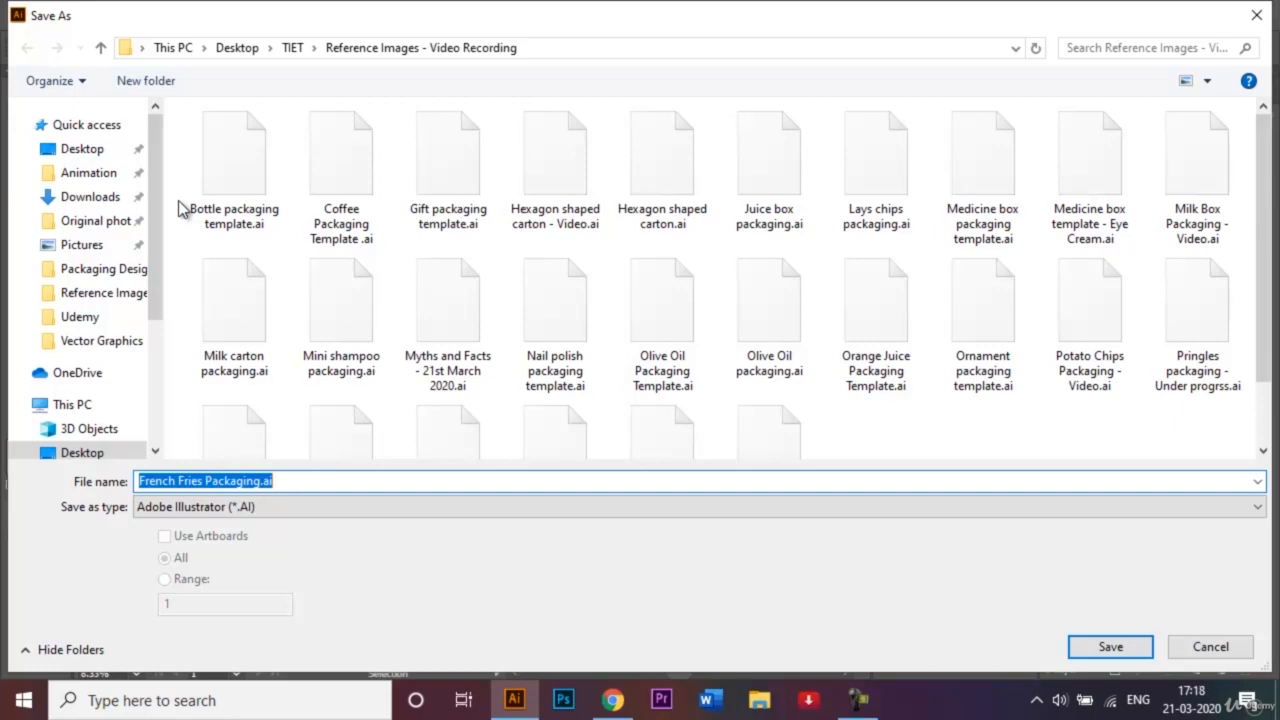
pyautogui.click(1108, 646)
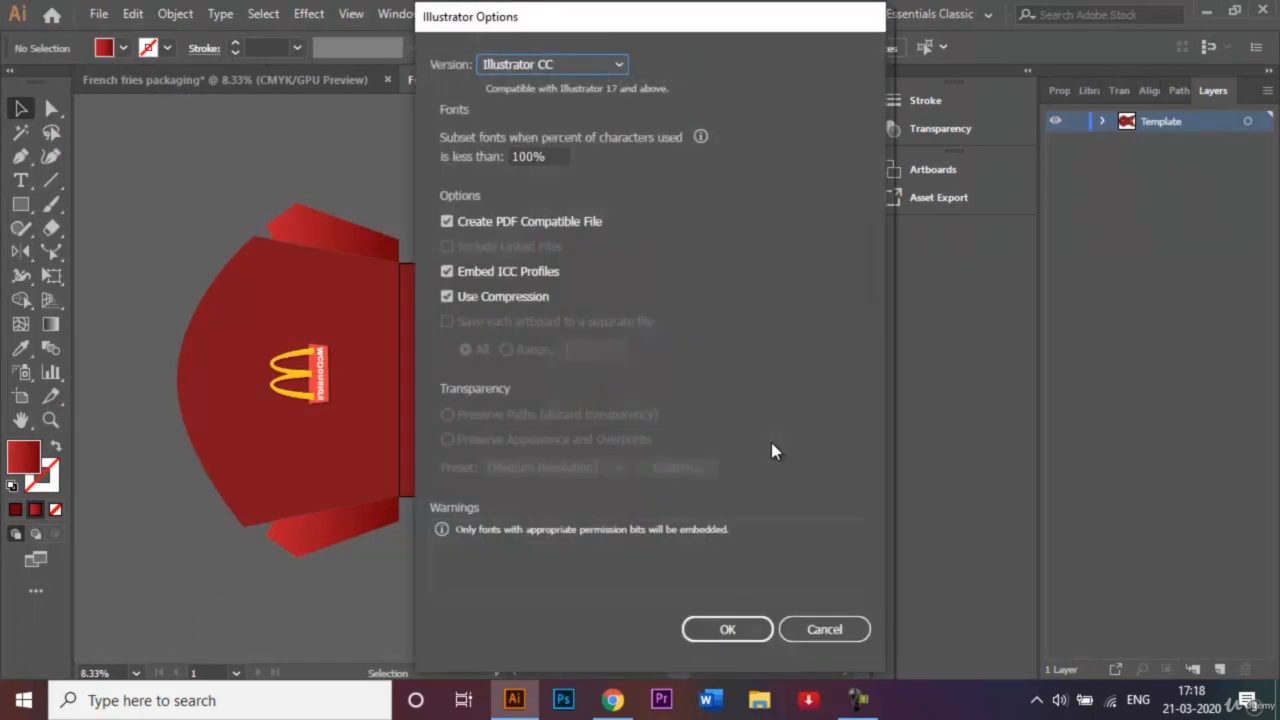
pyautogui.click(727, 629)
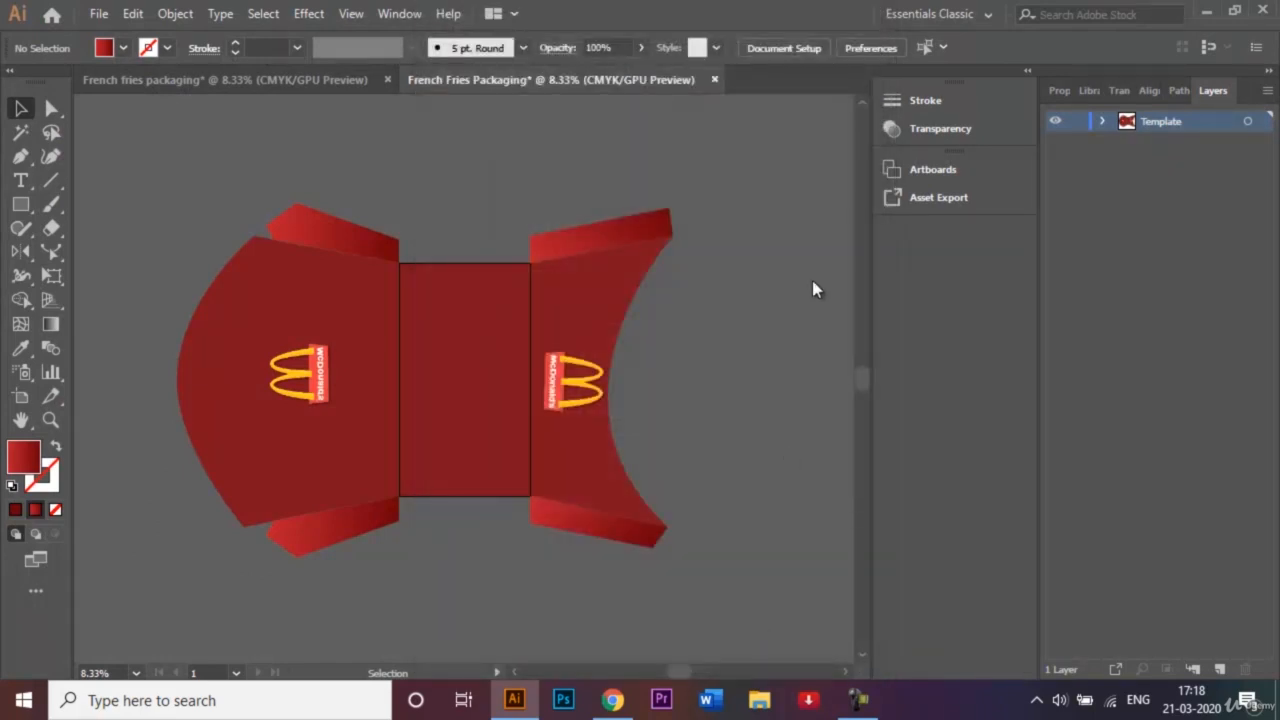